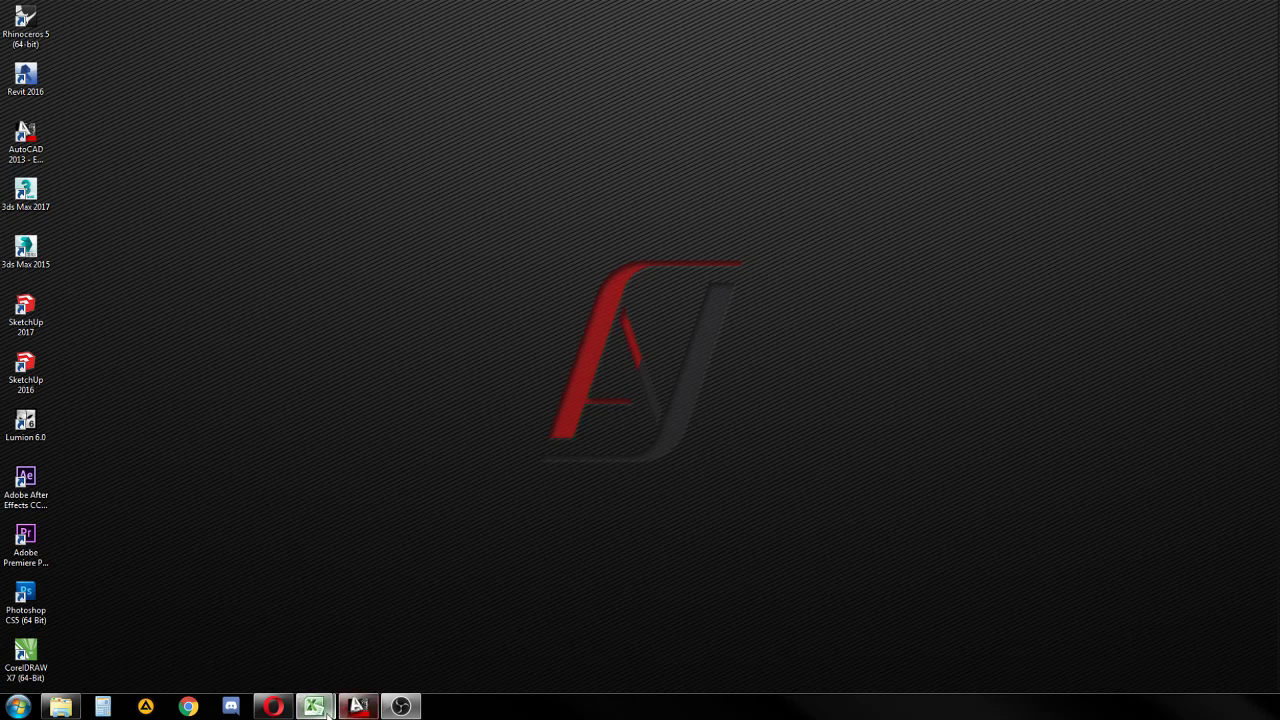
- Bring up the survey-point coordinate workbook after a zoomed-out look at the minimised AutoCAD drawing
mouse_move(314, 707)
left_click(288, 655)
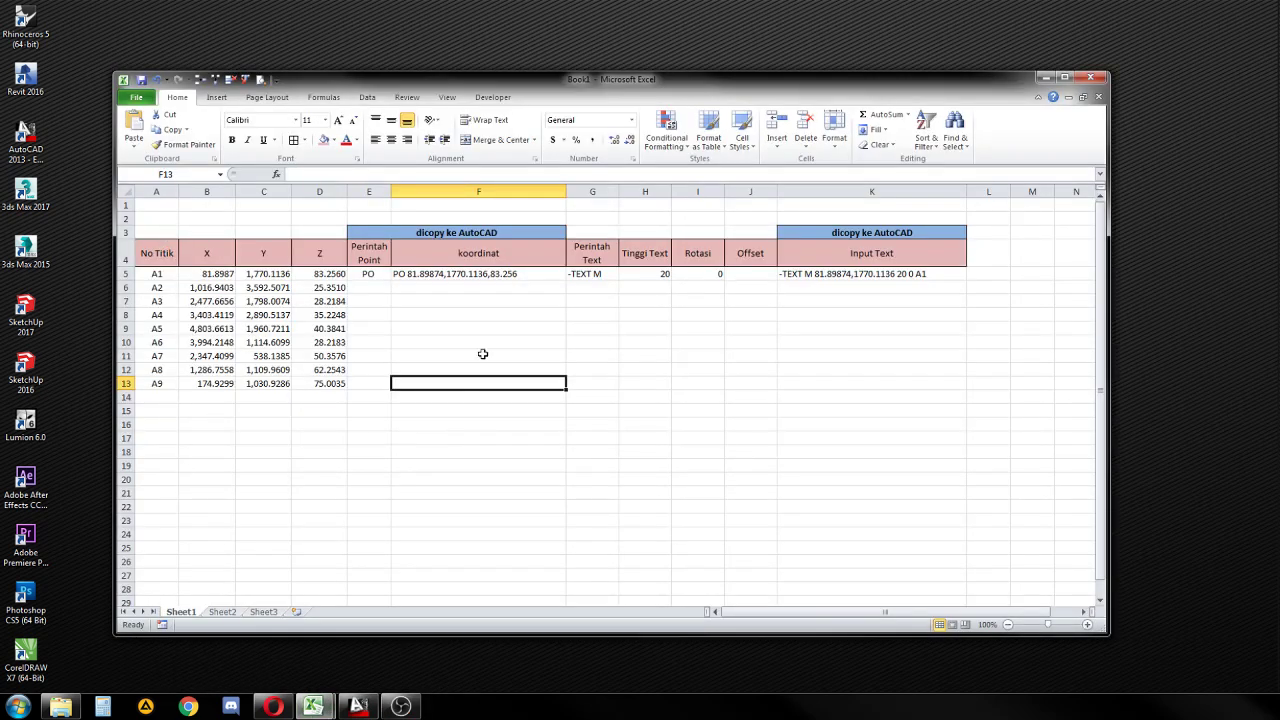
left_click(358, 706)
scroll(277, 269, "down", 5)
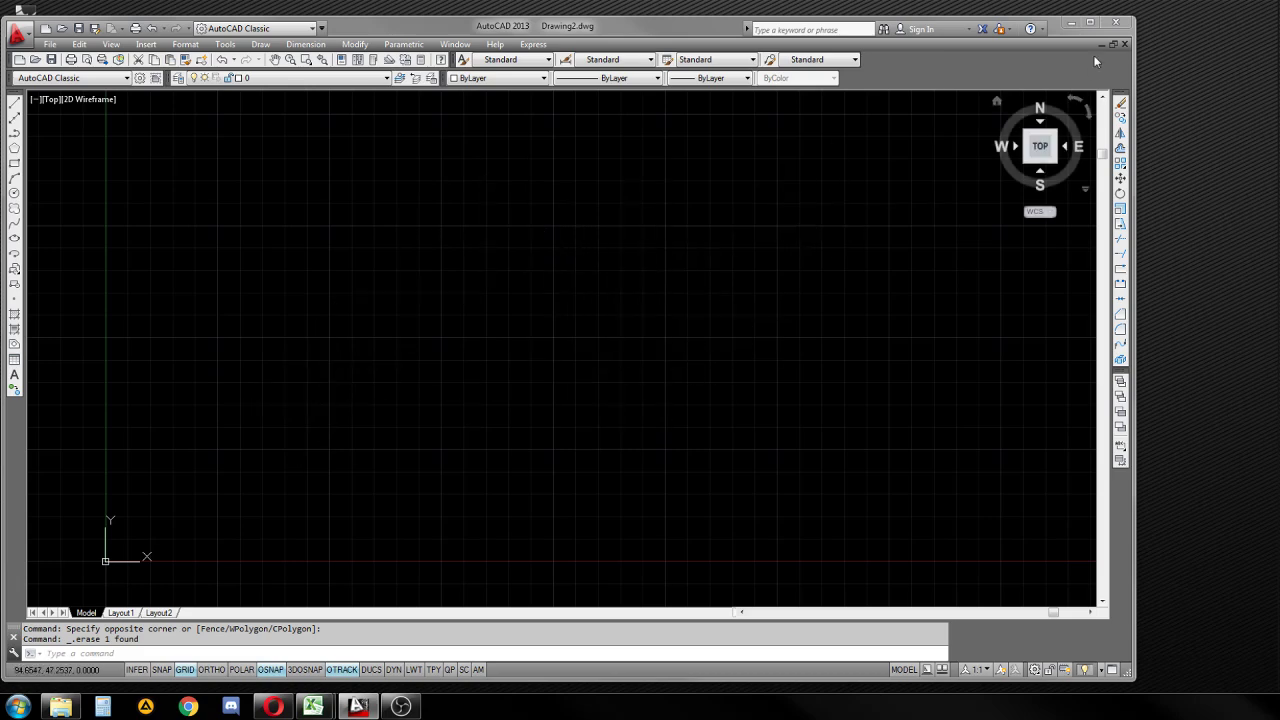
left_click(1071, 22)
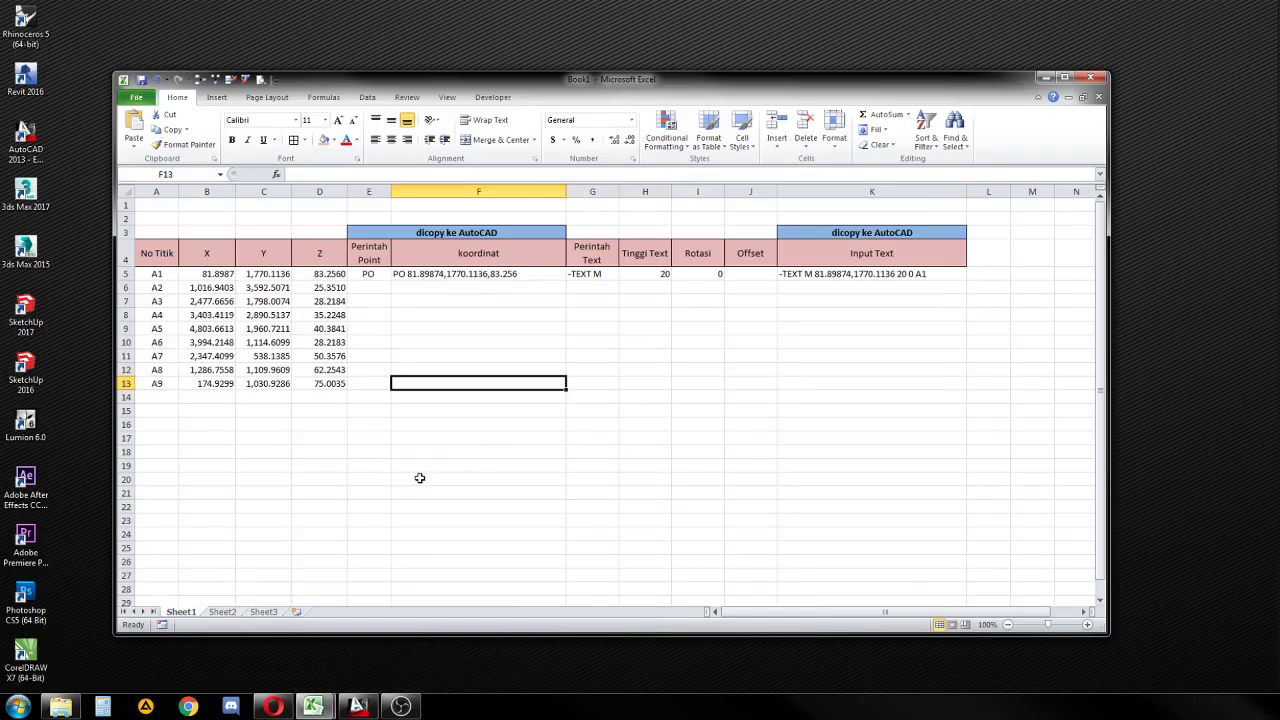
left_click(386, 438)
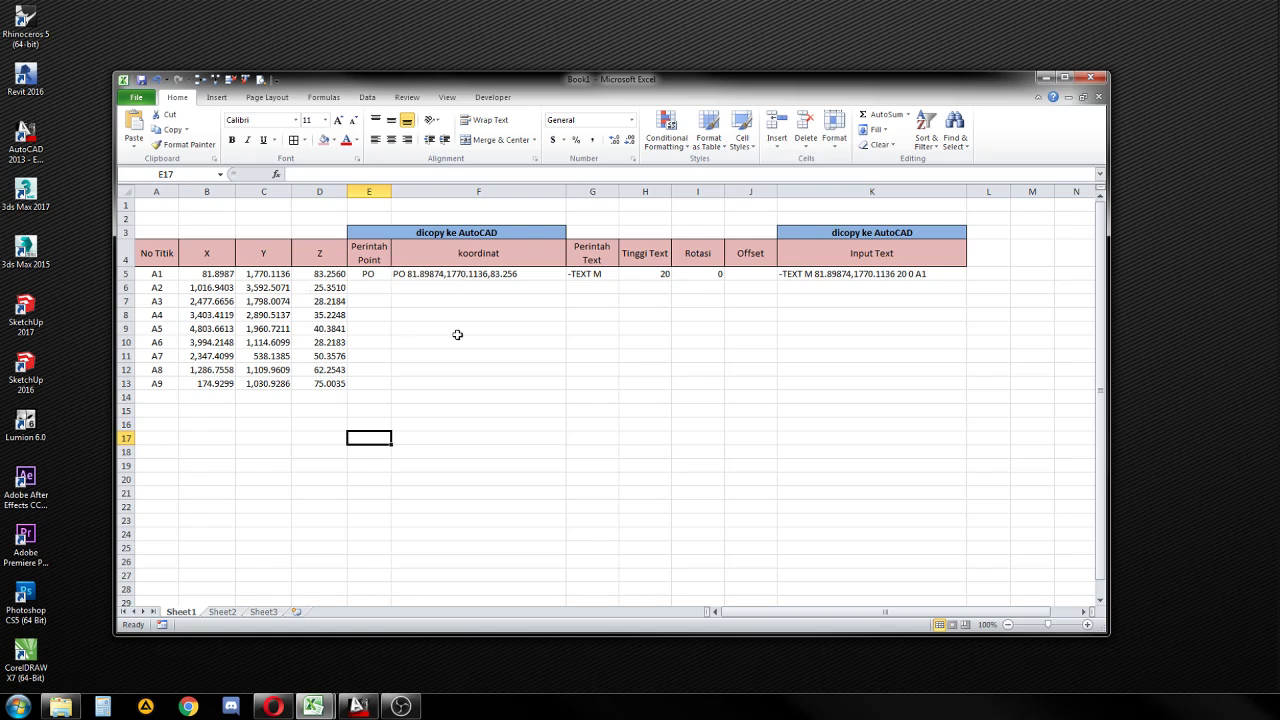
left_click(500, 276)
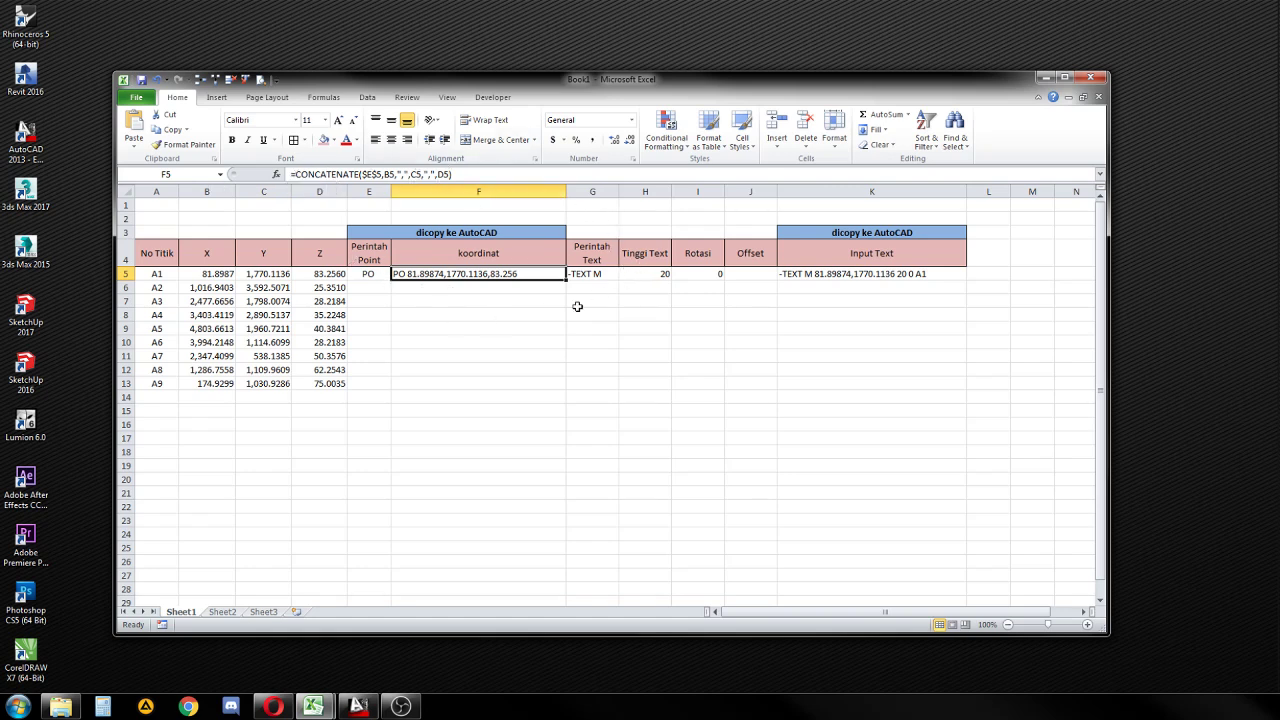
left_click(440, 298)
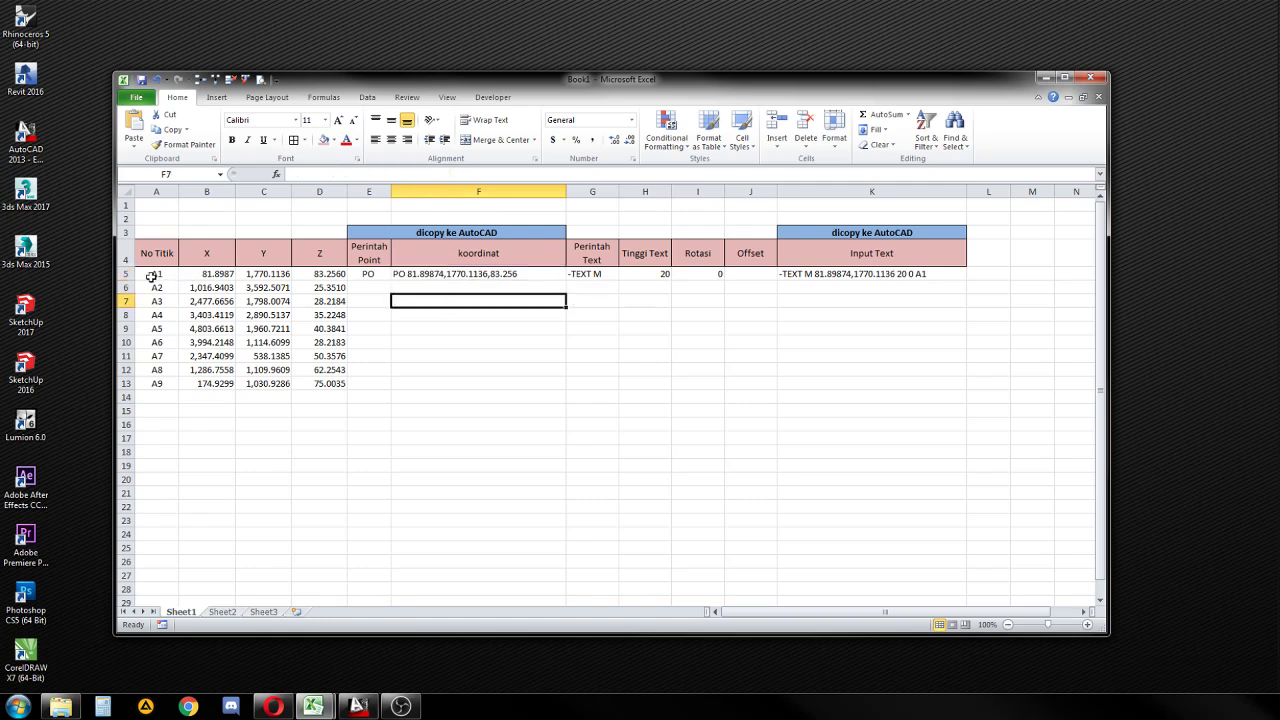
left_click(476, 279)
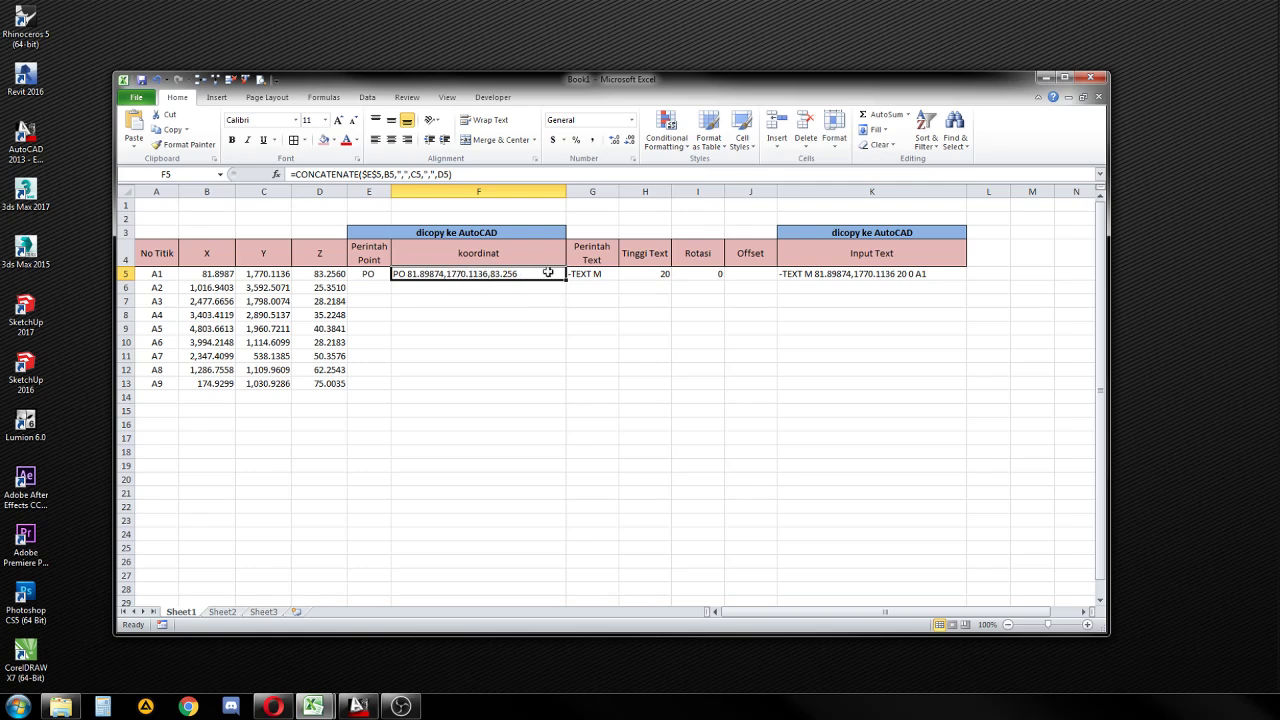
left_click(447, 288)
left_click(446, 274)
left_click(454, 305)
left_click(446, 289)
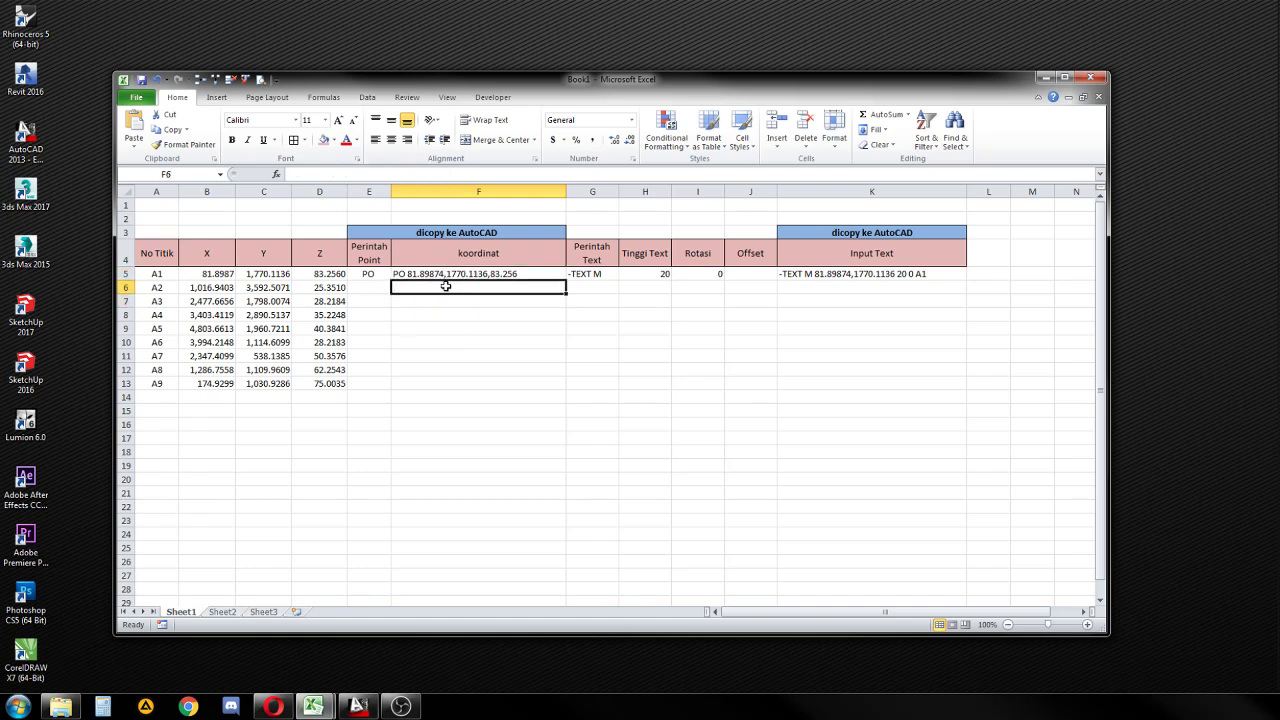
left_click(380, 275)
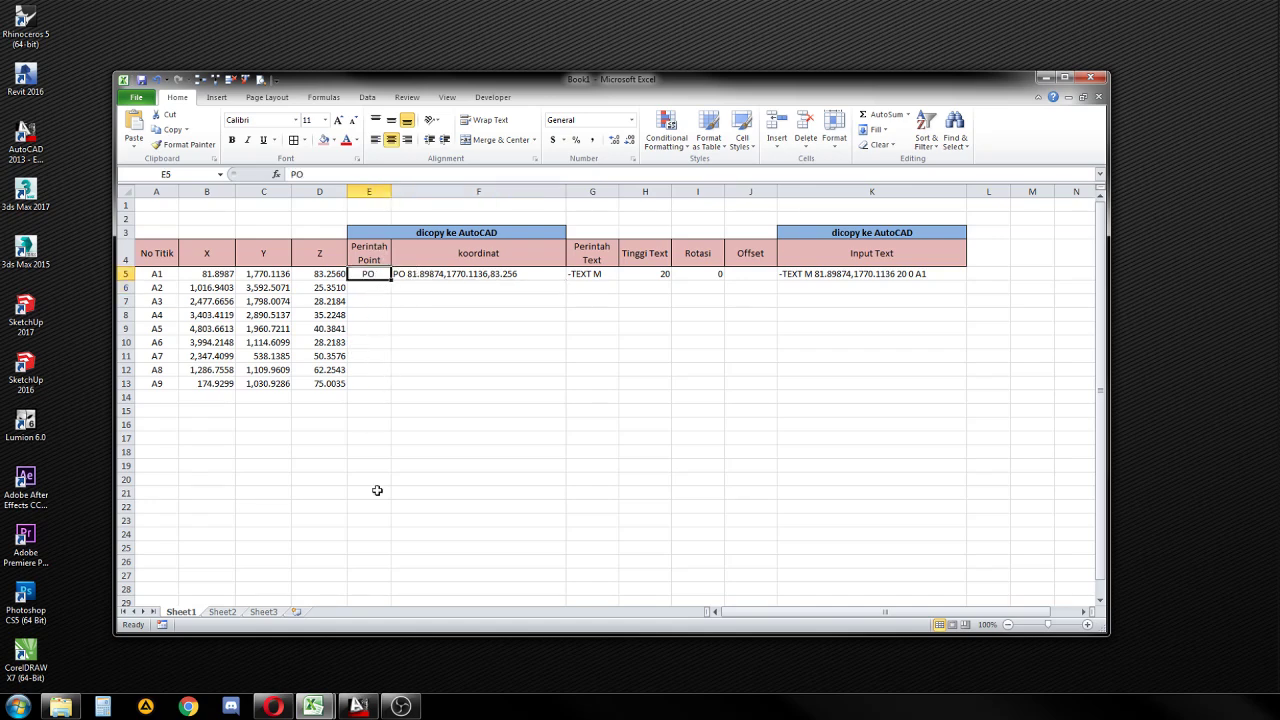
left_click(366, 707)
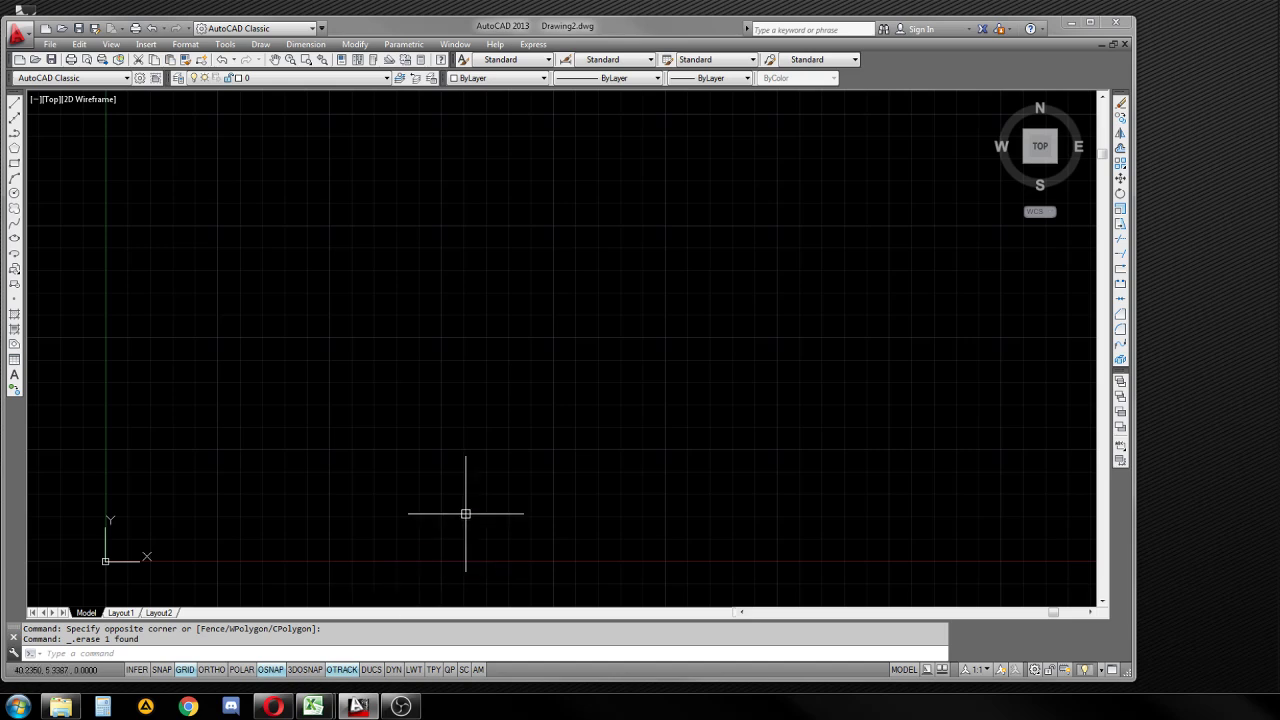
type("PO")
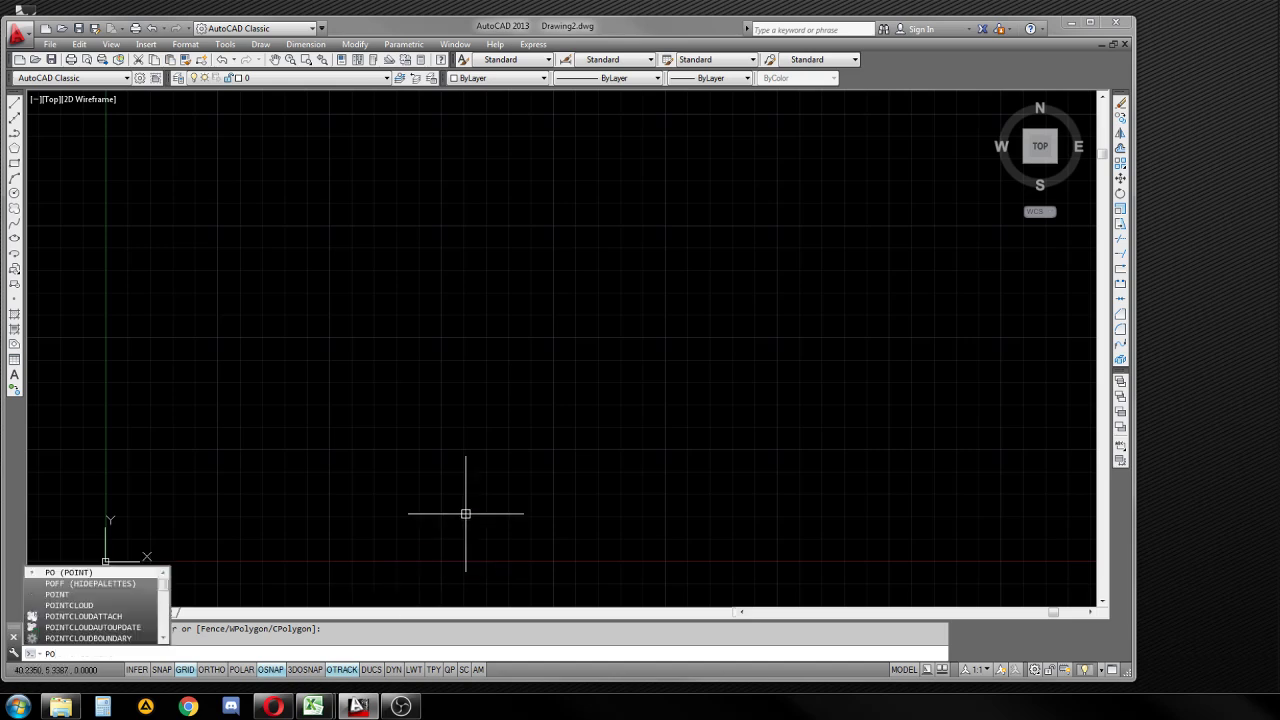
key("Return")
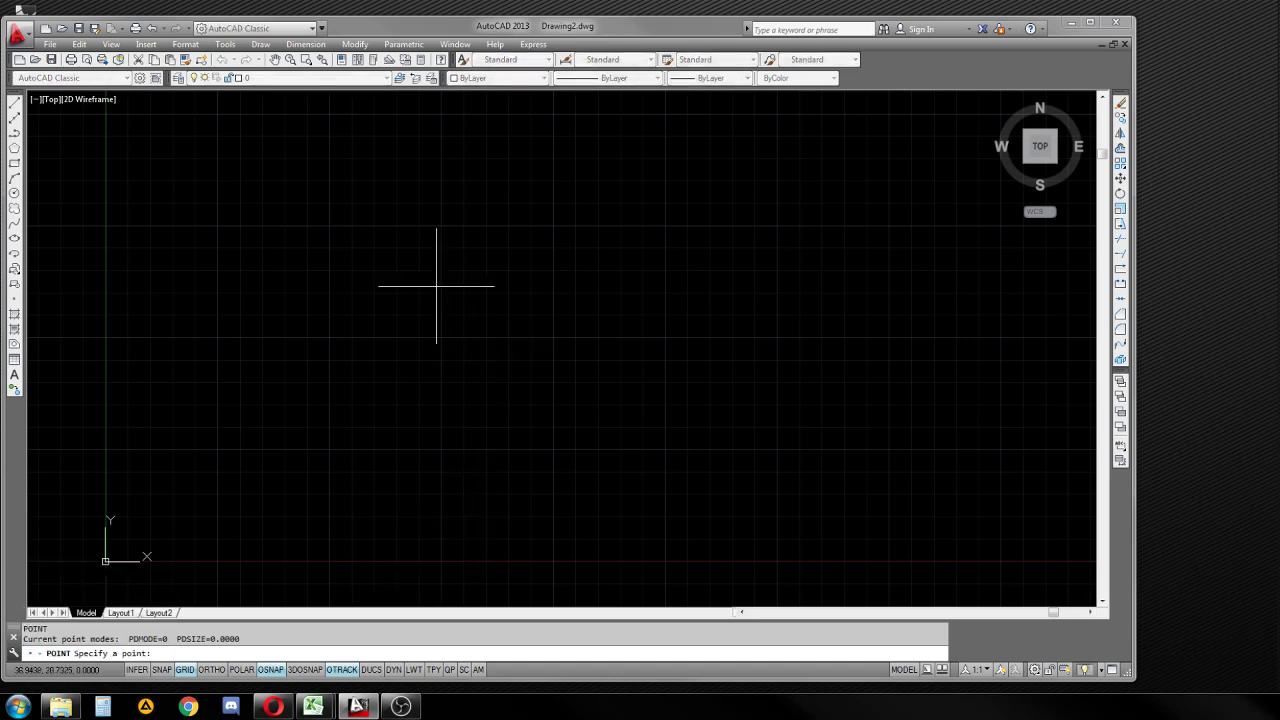
left_click(436, 285)
scroll(437, 286, "up", 3)
left_click(229, 216)
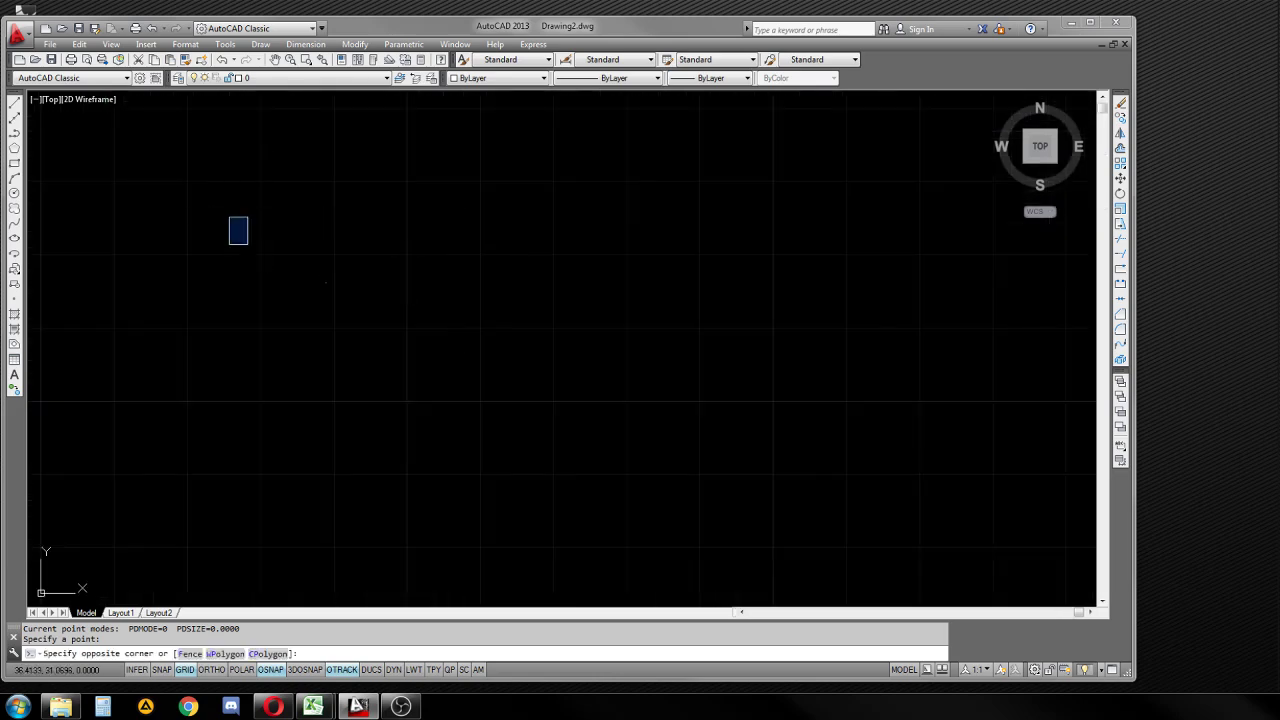
left_click(467, 403)
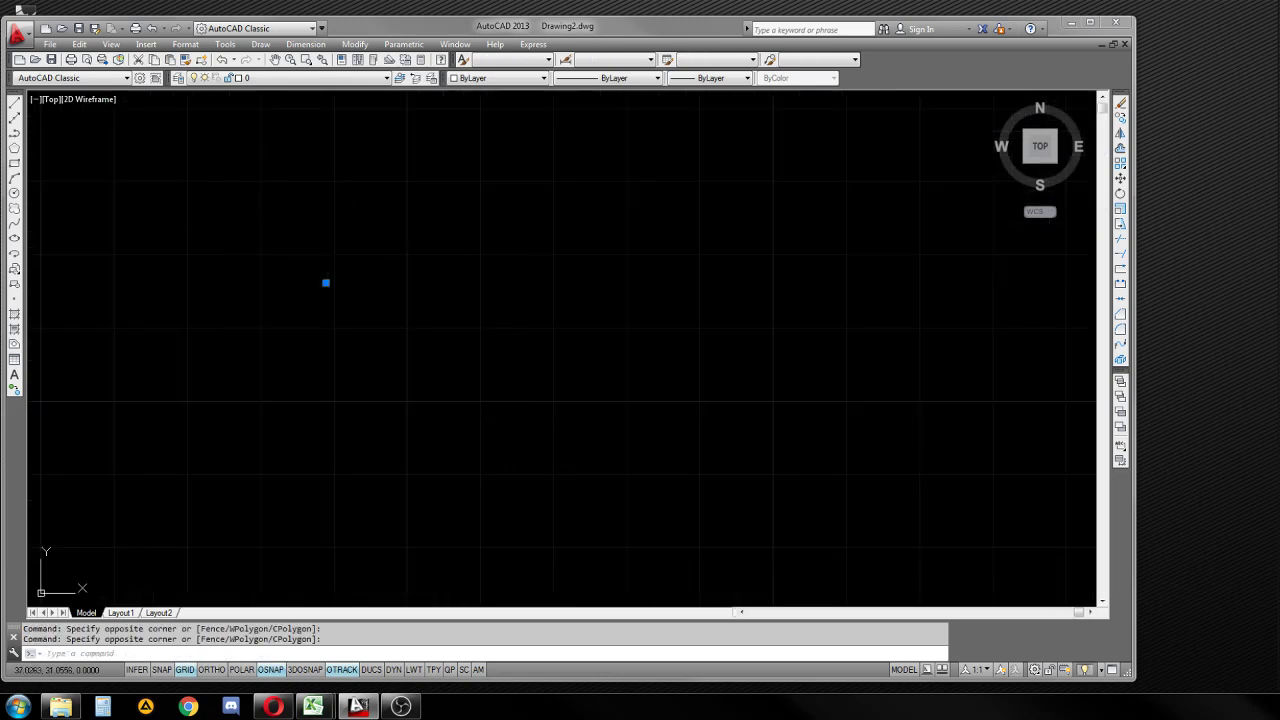
key("Delete")
left_click(1070, 21)
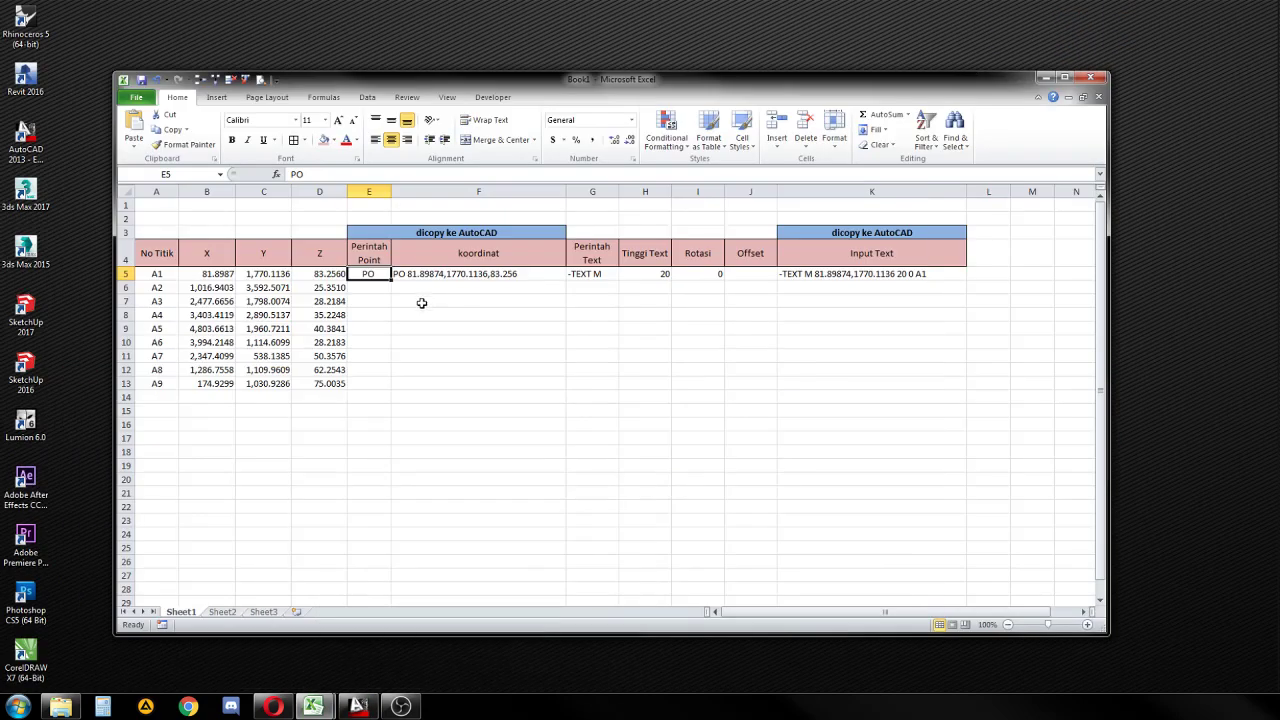
left_click(374, 273)
key("Delete")
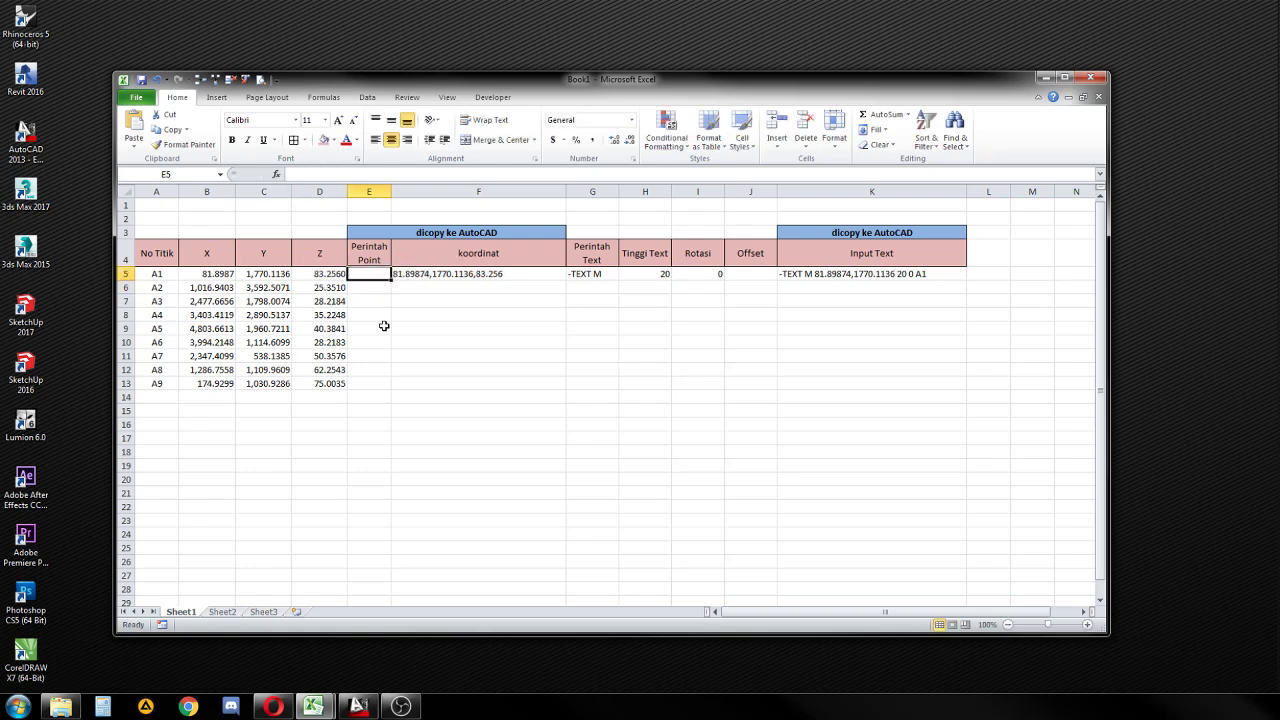
type("P")
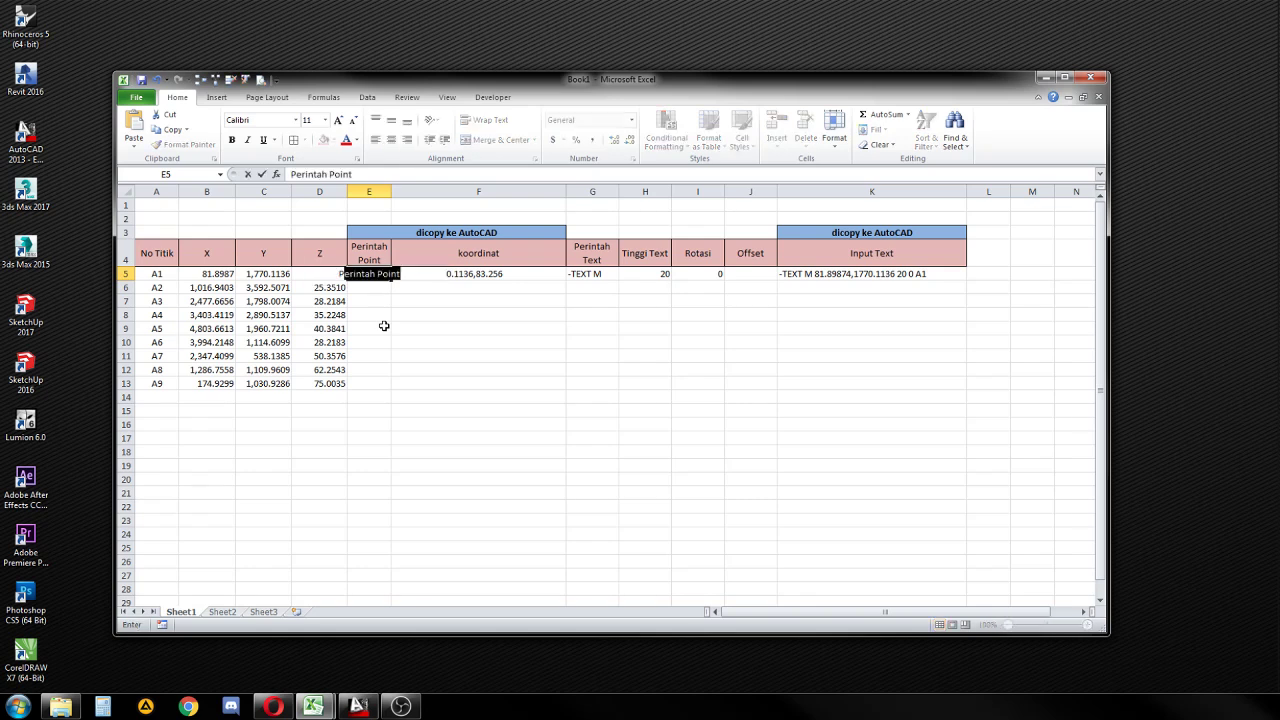
type("O")
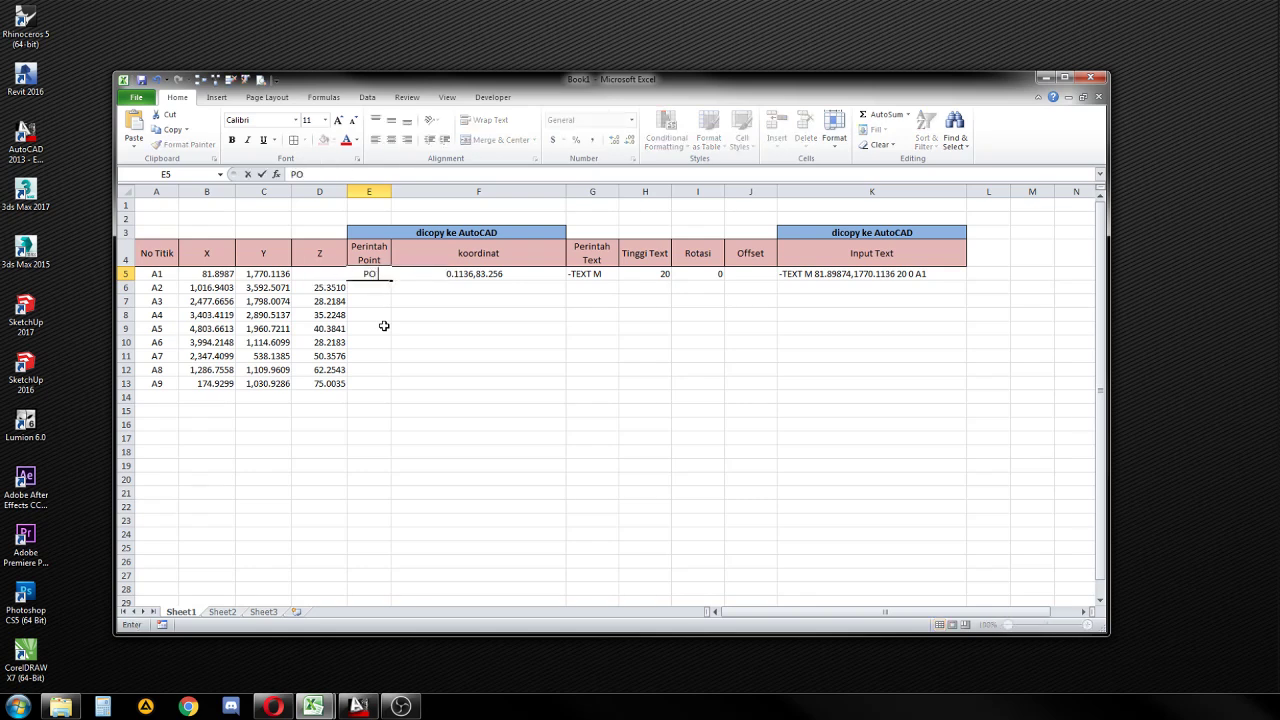
key("Return")
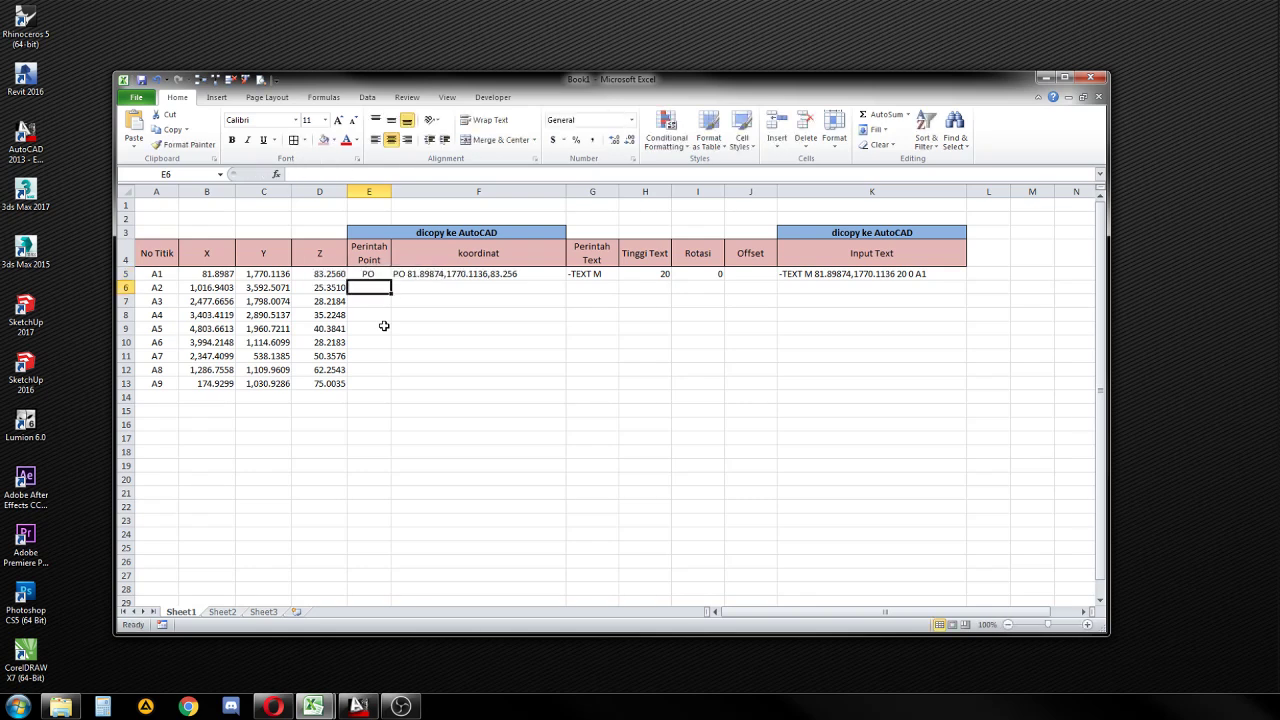
left_click(420, 274)
left_click(224, 276)
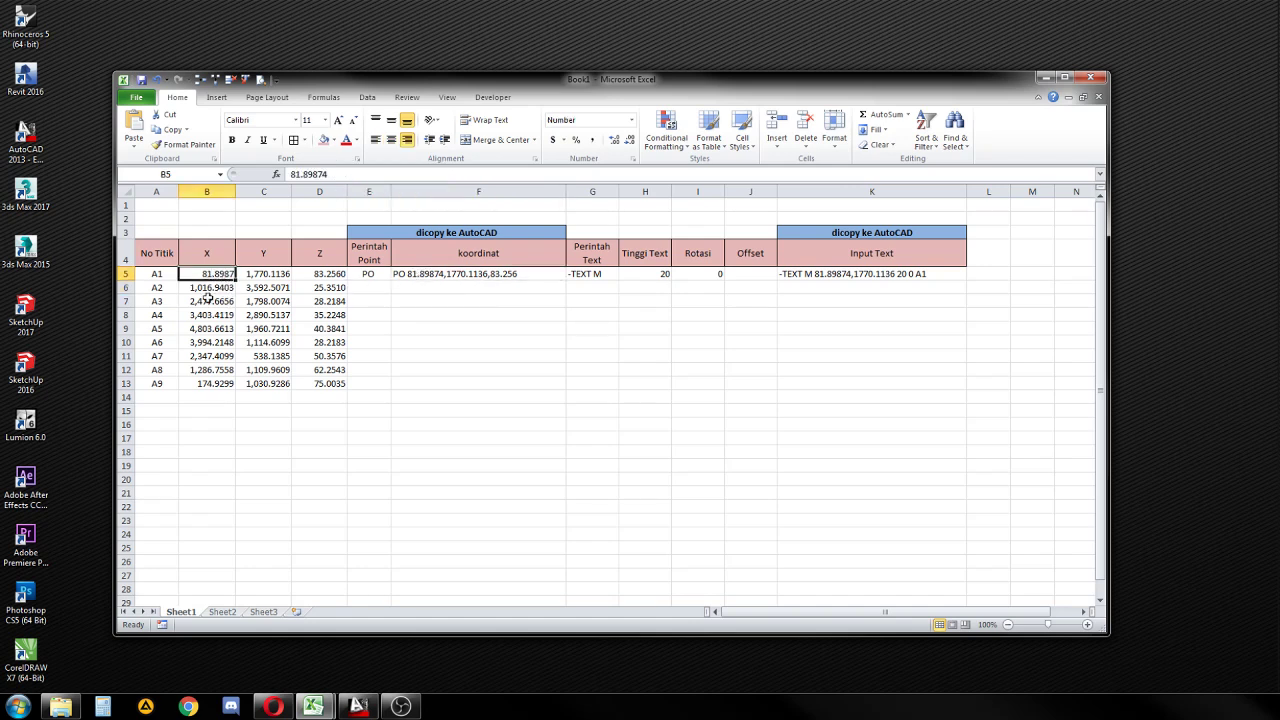
left_click_drag(210, 384, 312, 276)
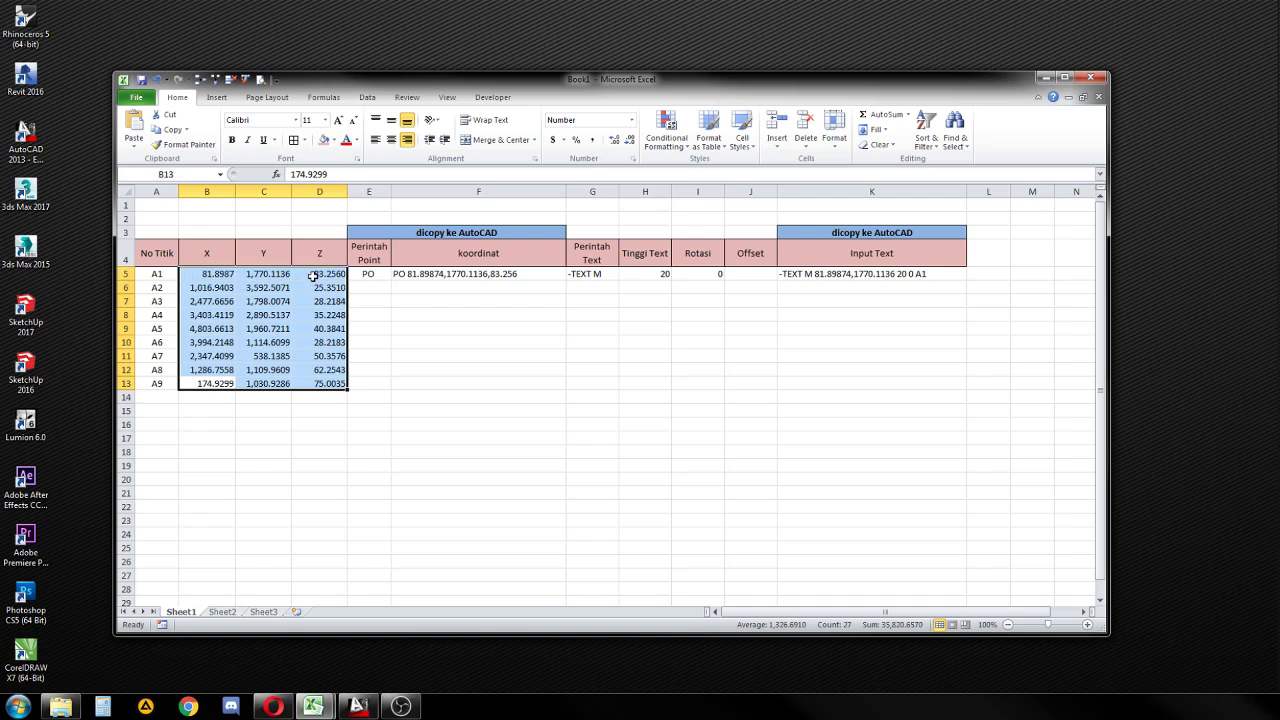
left_click(220, 276)
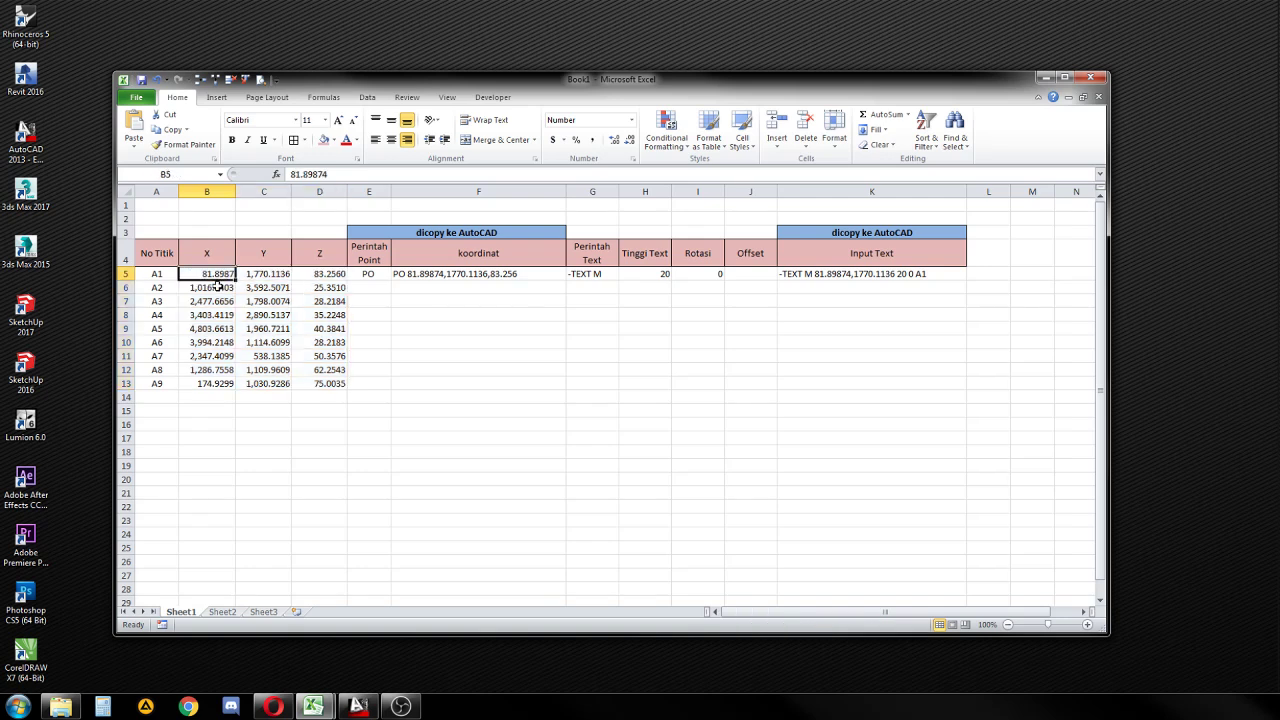
left_click(157, 274)
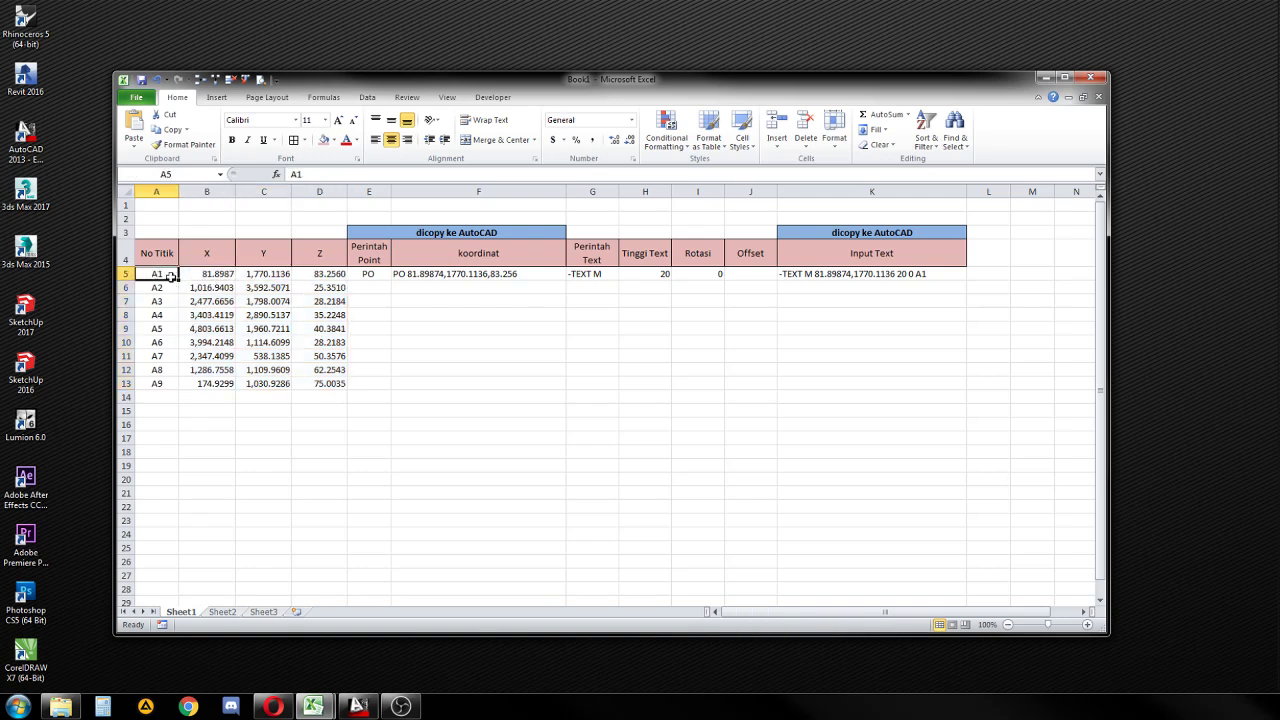
left_click(219, 275)
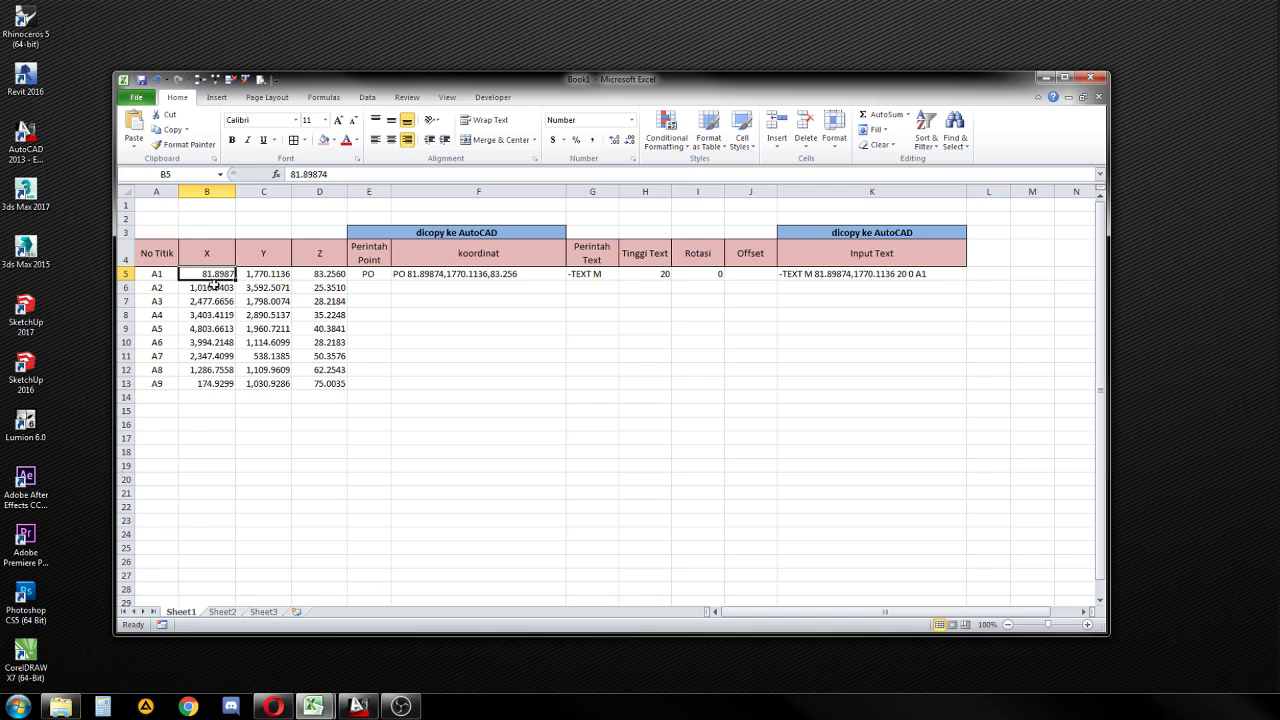
left_click(214, 286)
left_click(208, 274)
- In Control Panel's Region and Language, keep the format as English (United States) and confirm
left_click(18, 707)
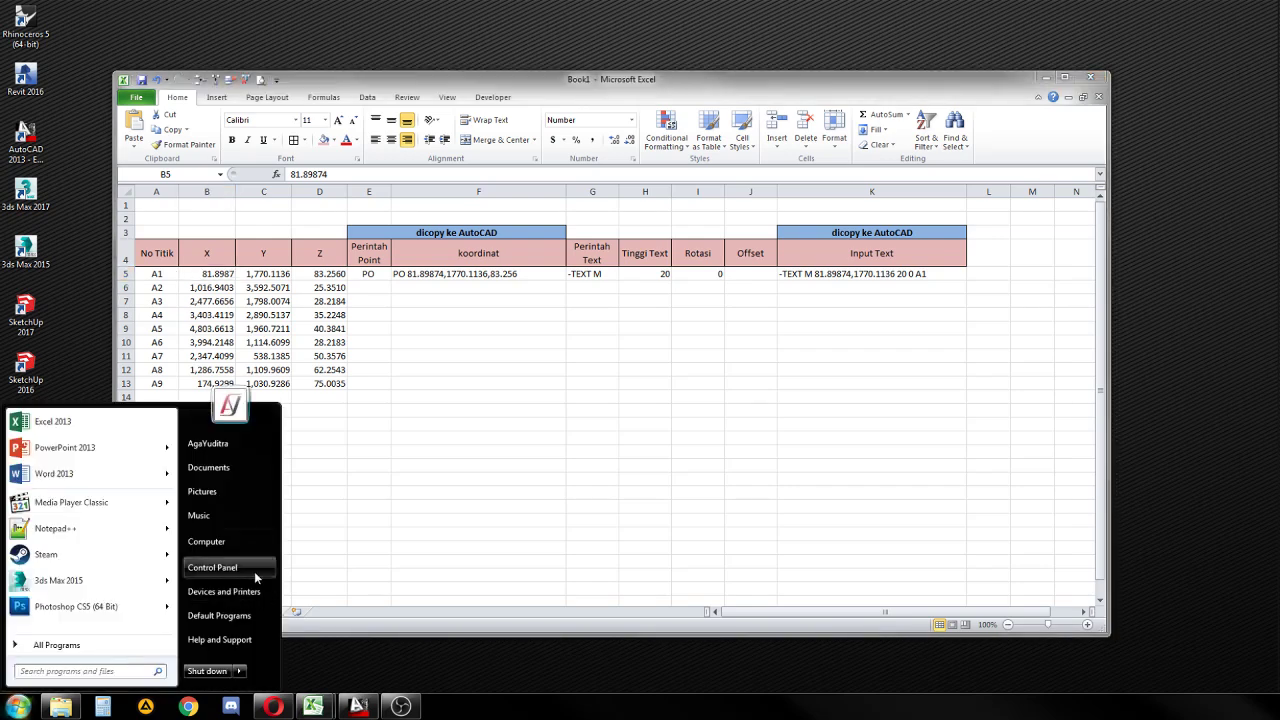
left_click(252, 569)
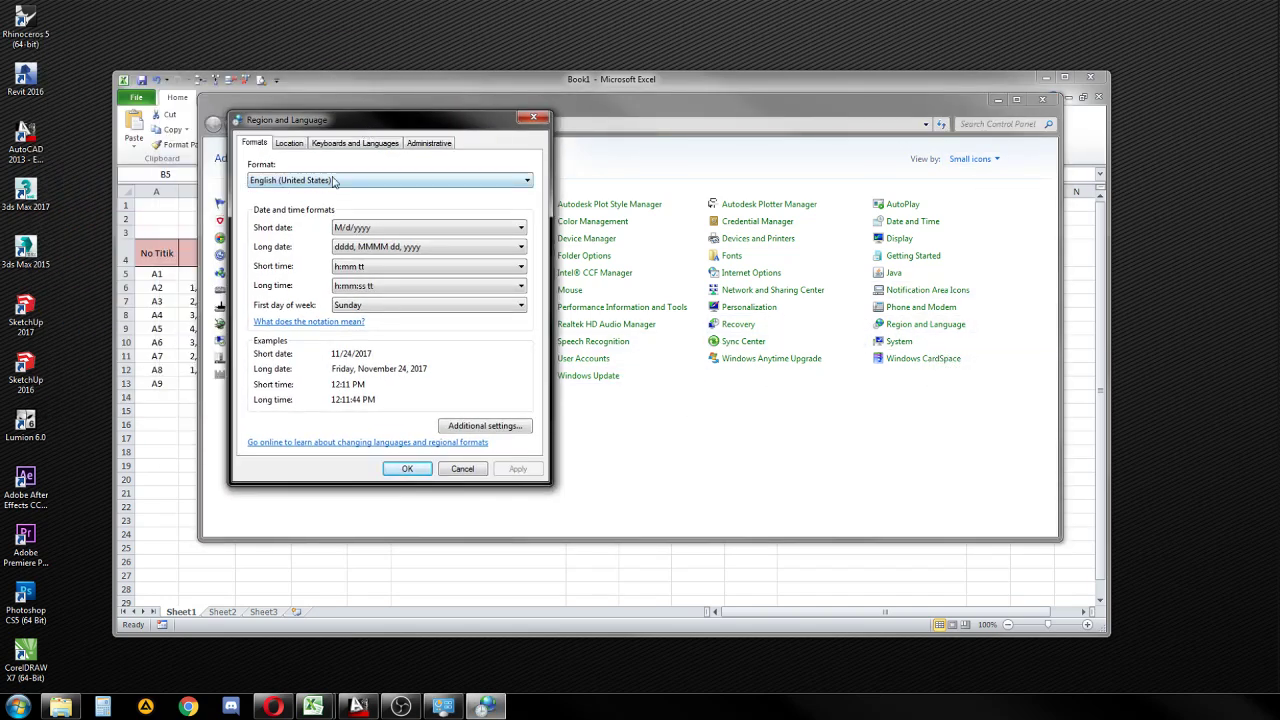
left_click(335, 181)
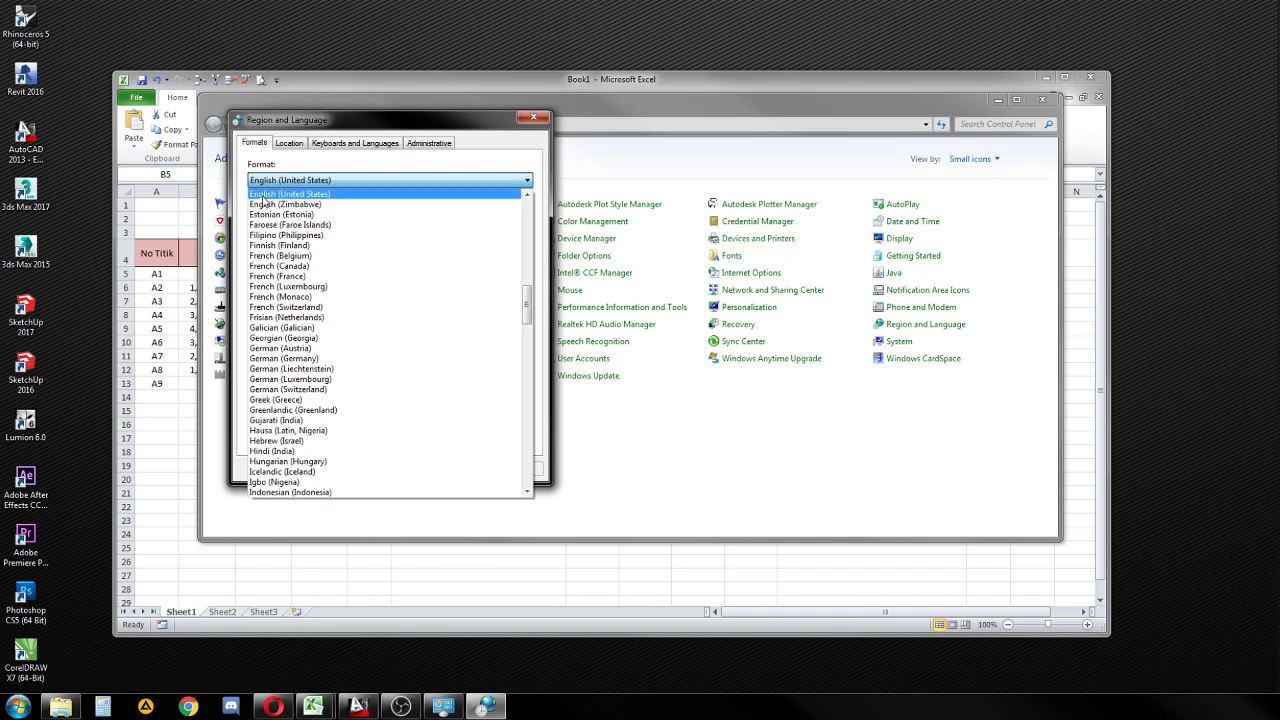
left_click(425, 176)
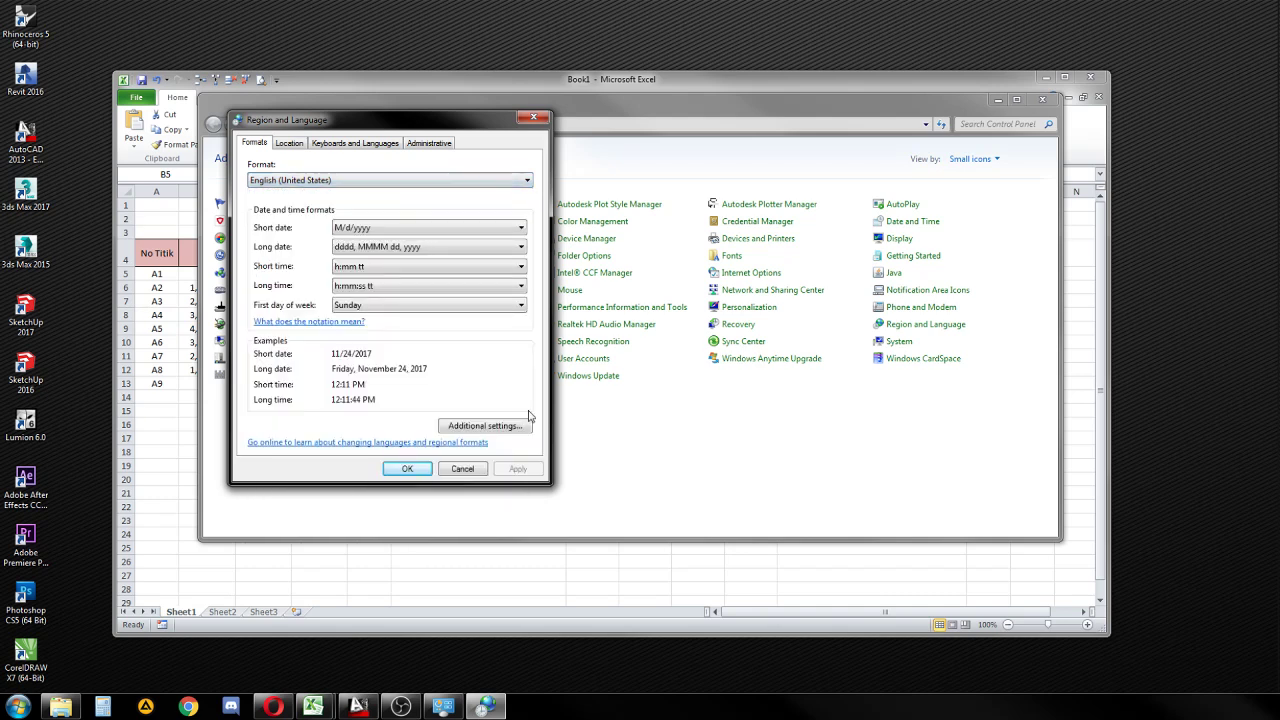
left_click(413, 475)
- Look through the other Region and Language tabs, then close the dialog
left_click(289, 143)
left_click(355, 143)
left_click(429, 143)
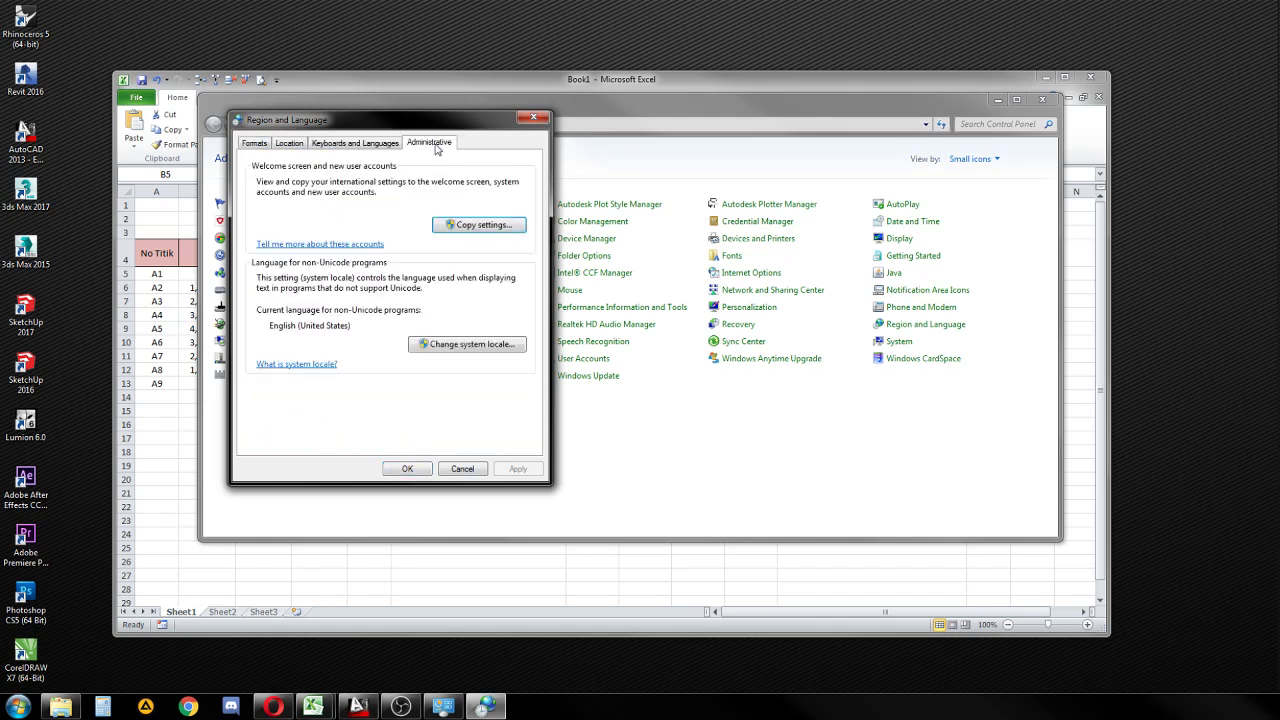
left_click(255, 143)
left_click(460, 469)
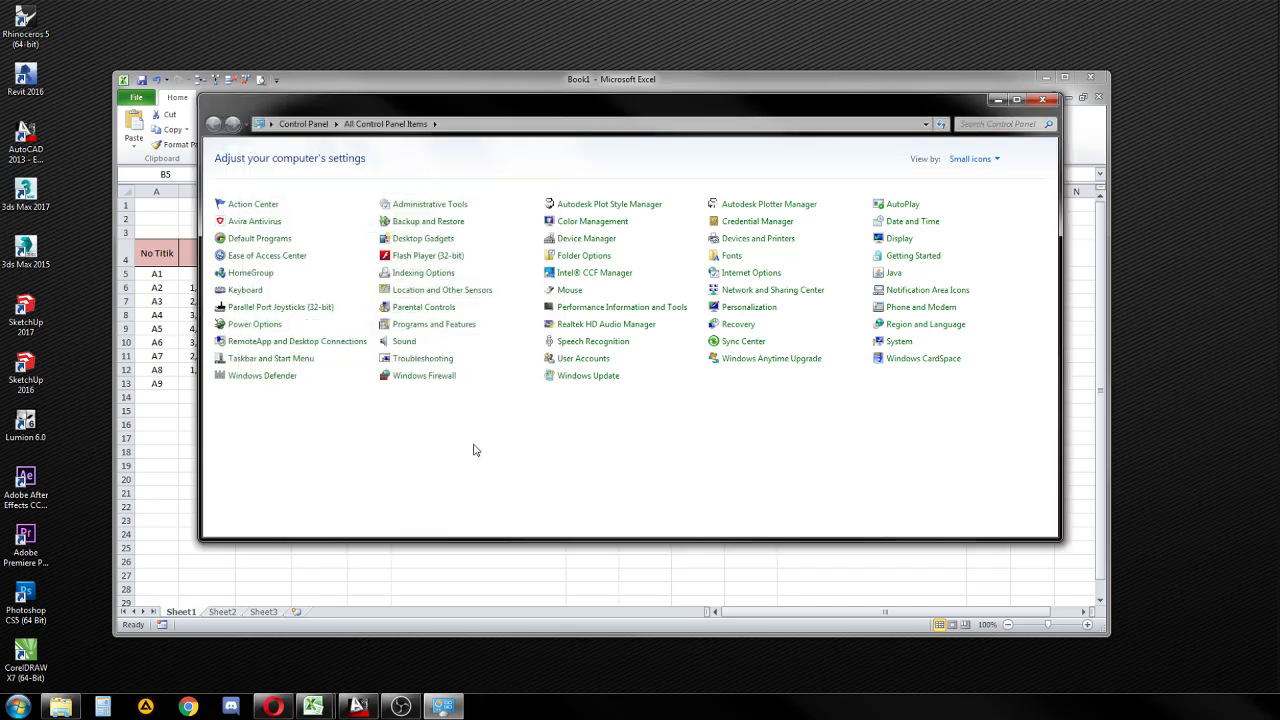
- Back in the sheet, start a CONCATENATE formula in cell F6
left_click(998, 99)
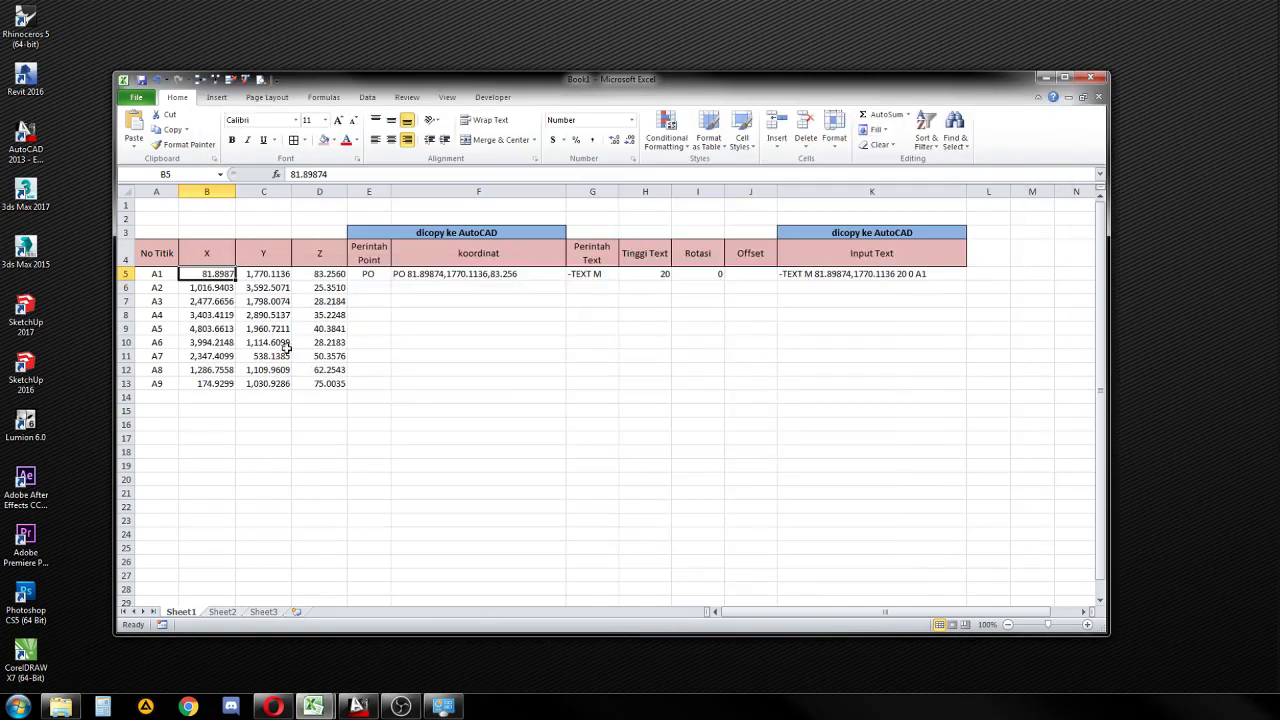
left_click(226, 303)
left_click(410, 300)
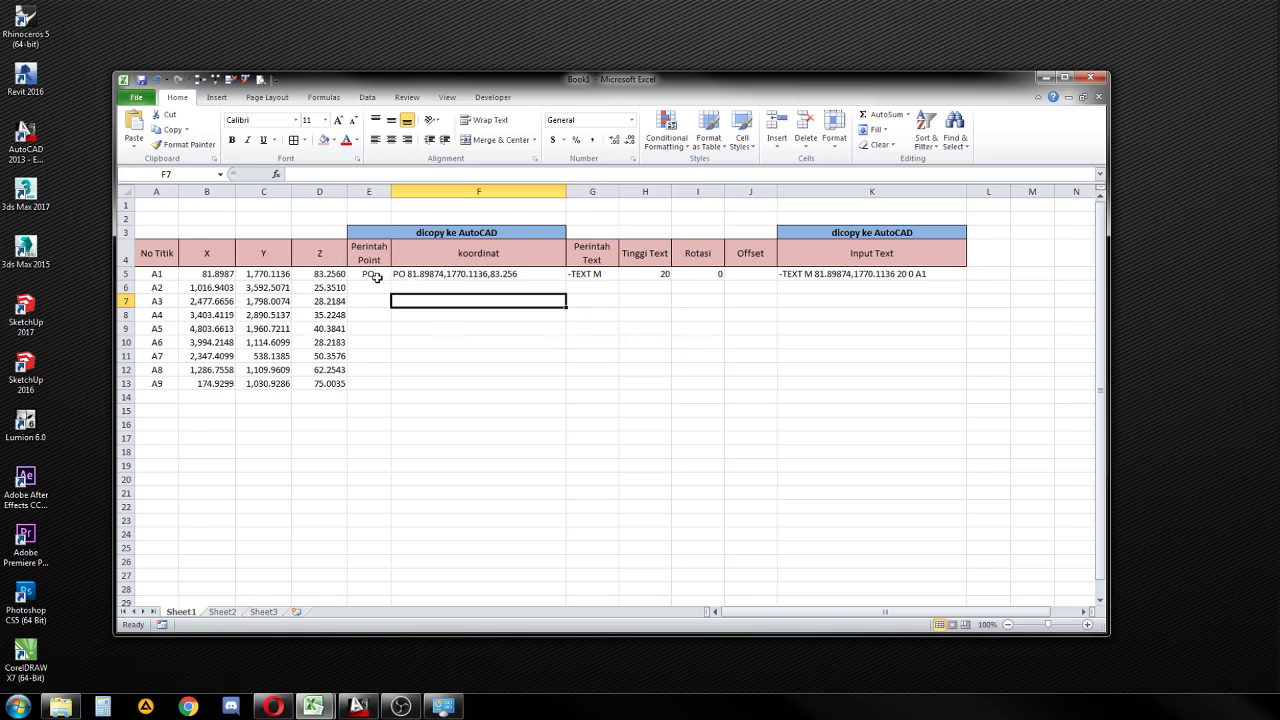
left_click(416, 284)
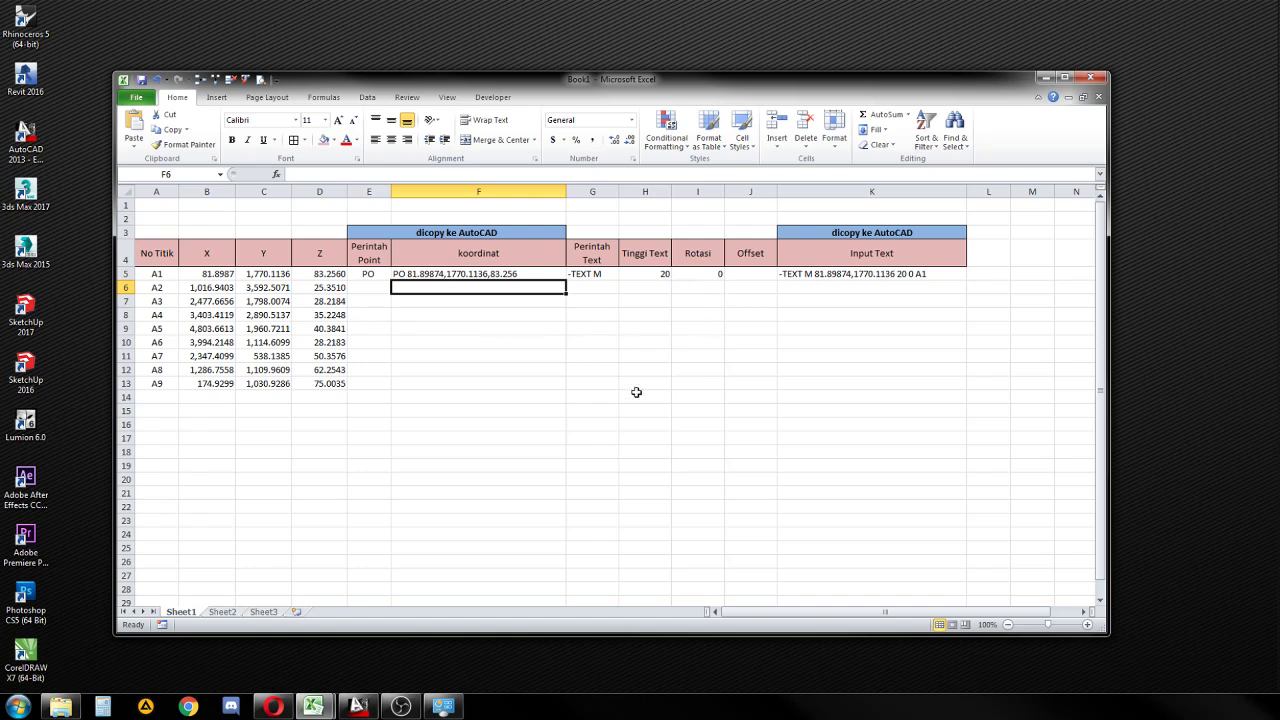
key("Return")
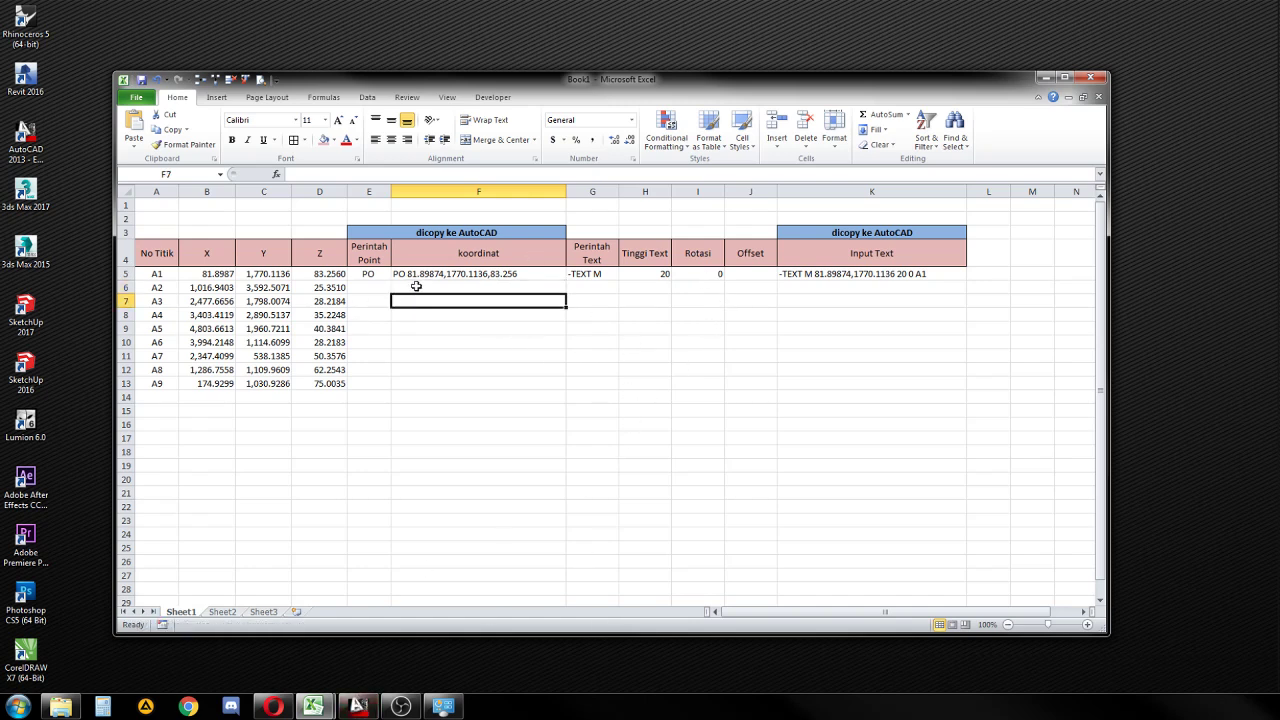
left_click(416, 286)
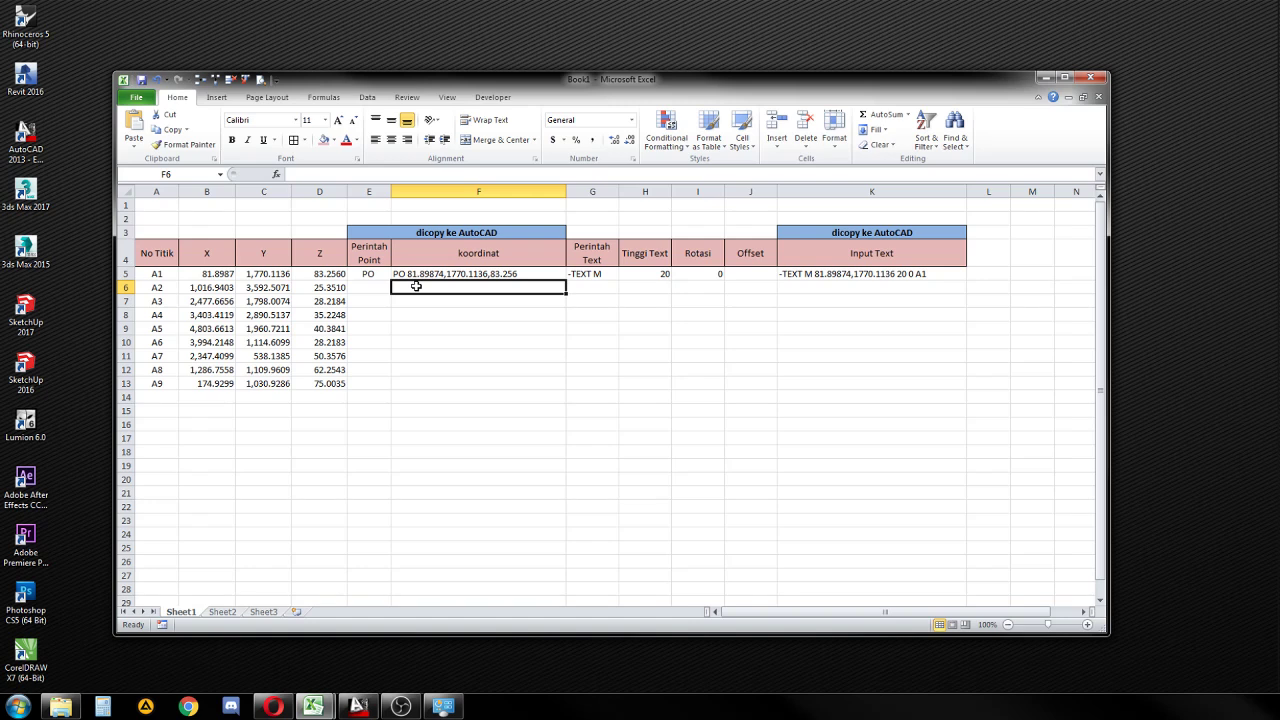
type("=")
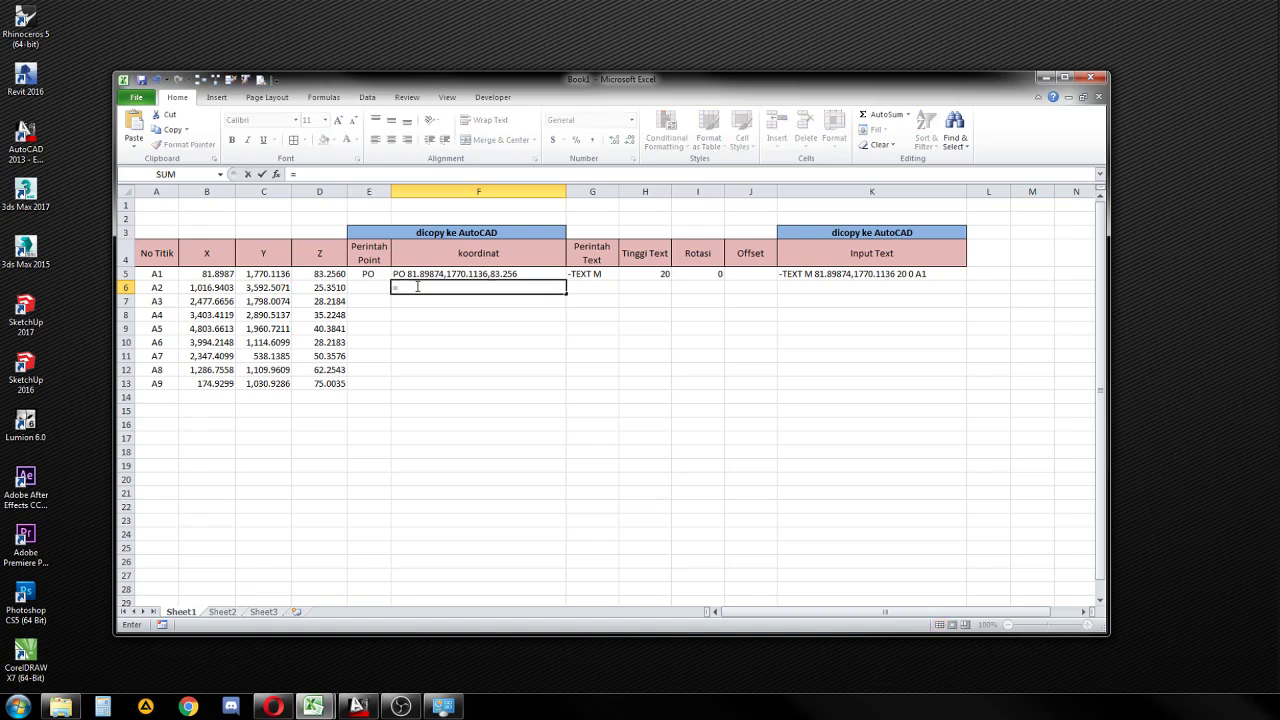
type("CO")
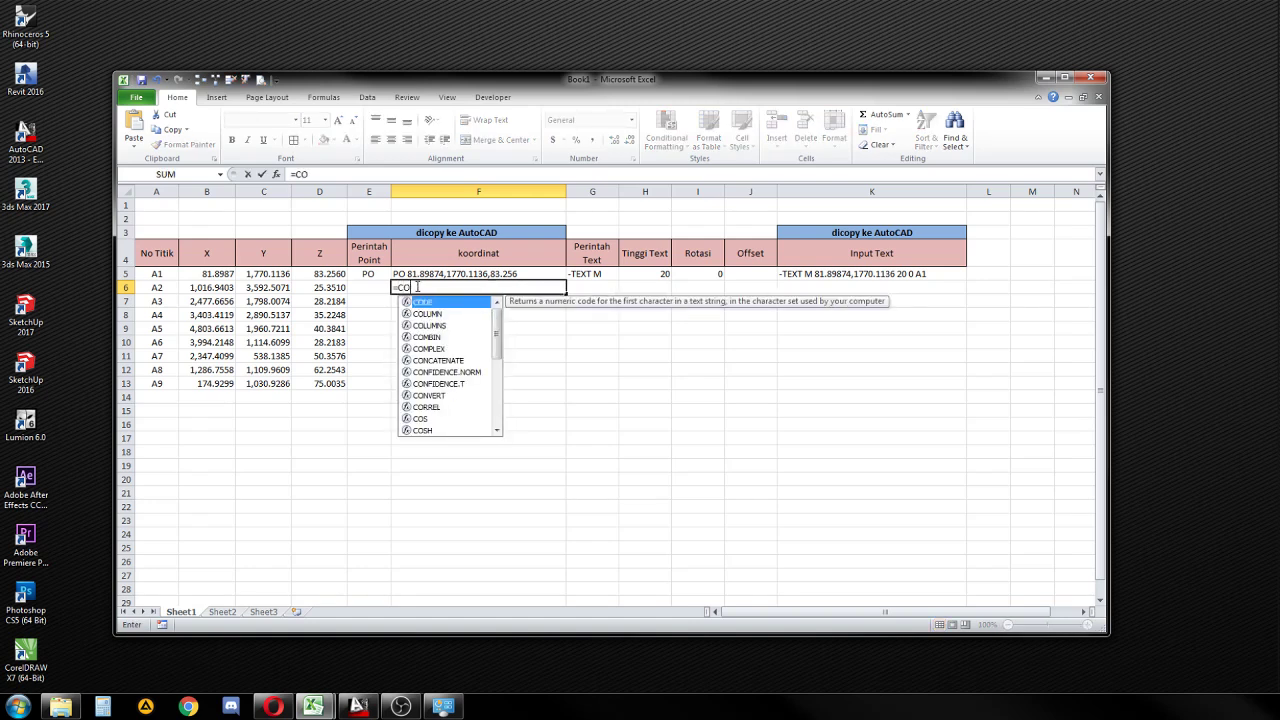
type("NCA")
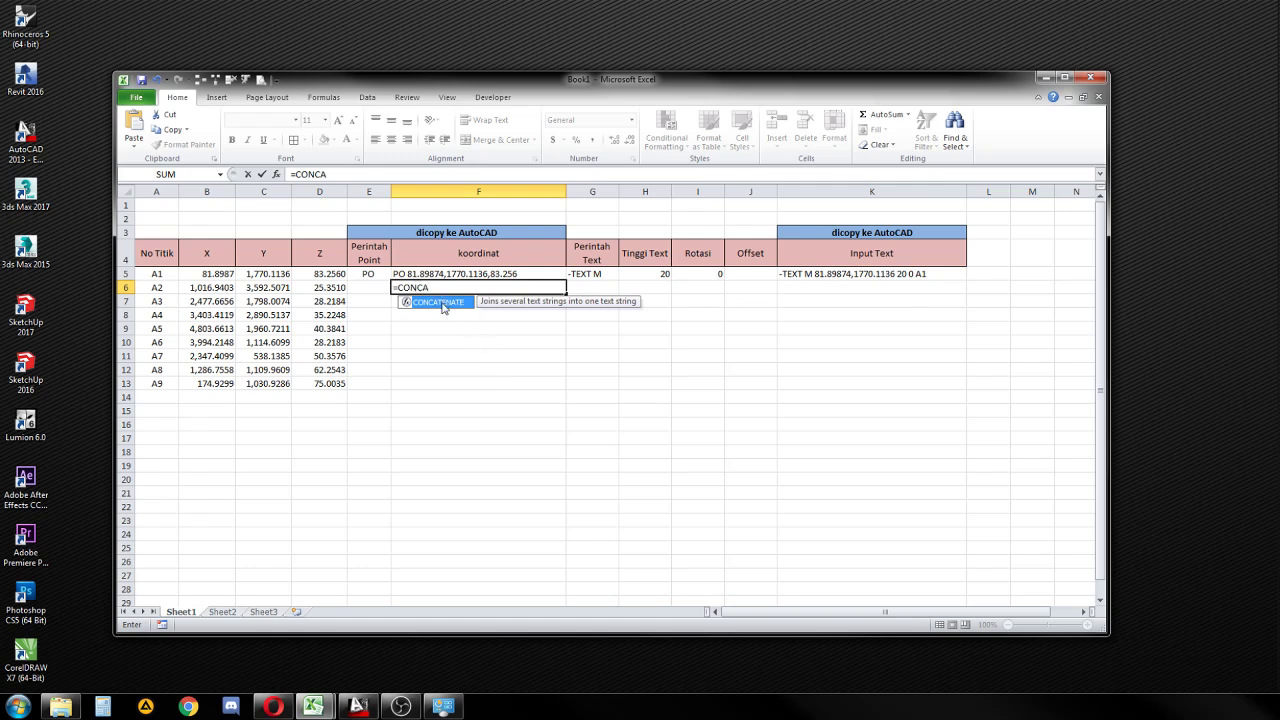
double_click(443, 302)
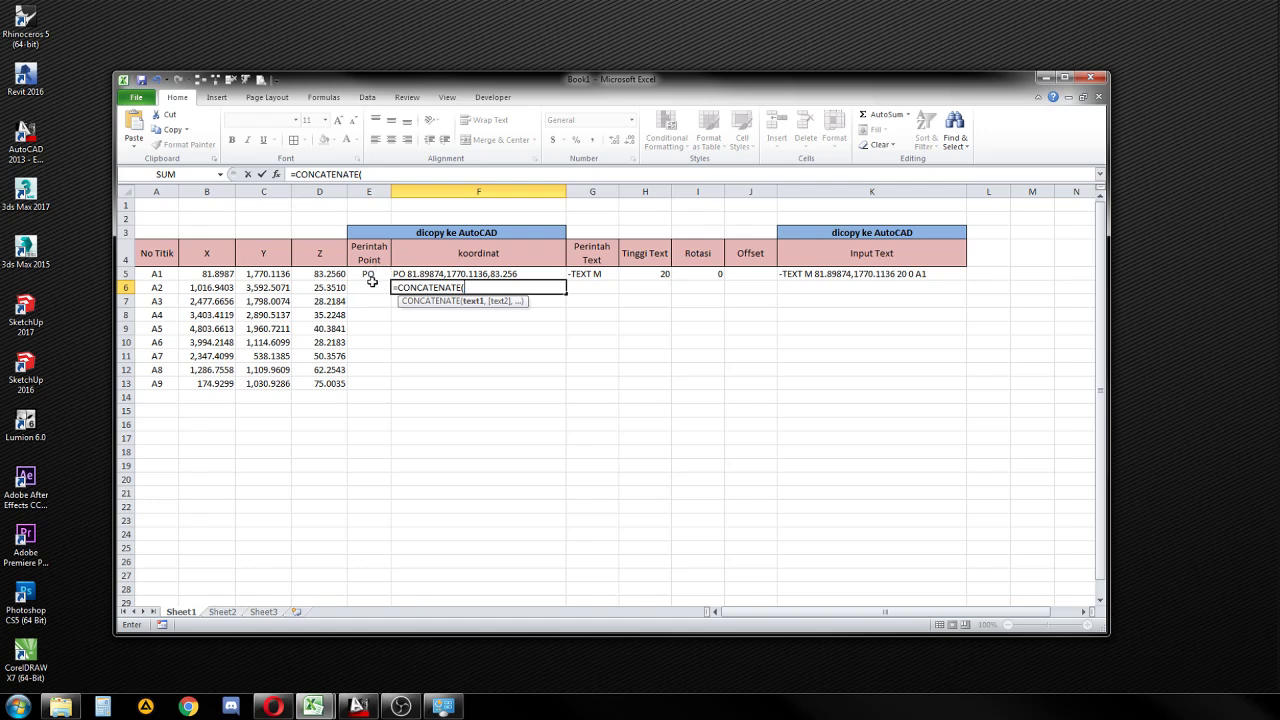
- Join E5's PO command with B6 and C6 in F6's formula
left_click(370, 274)
type(",")
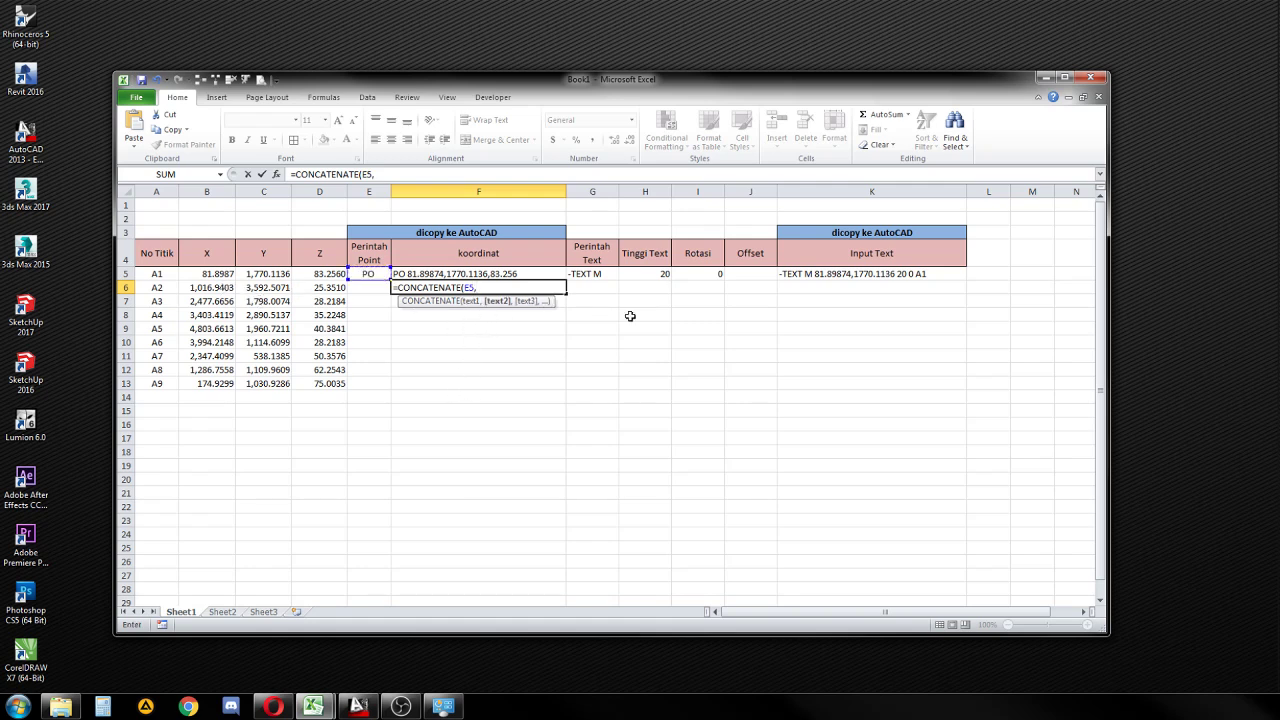
left_click(208, 287)
type(",")
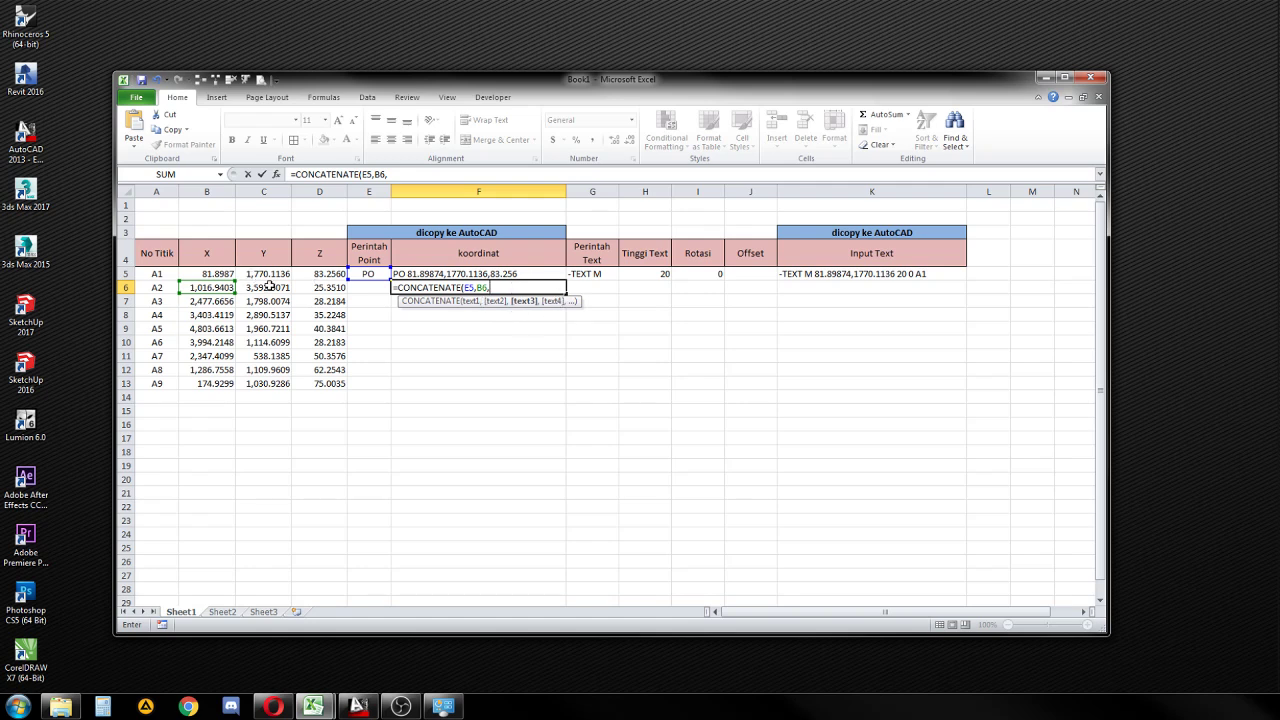
left_click(268, 287)
type(")")
key("Return")
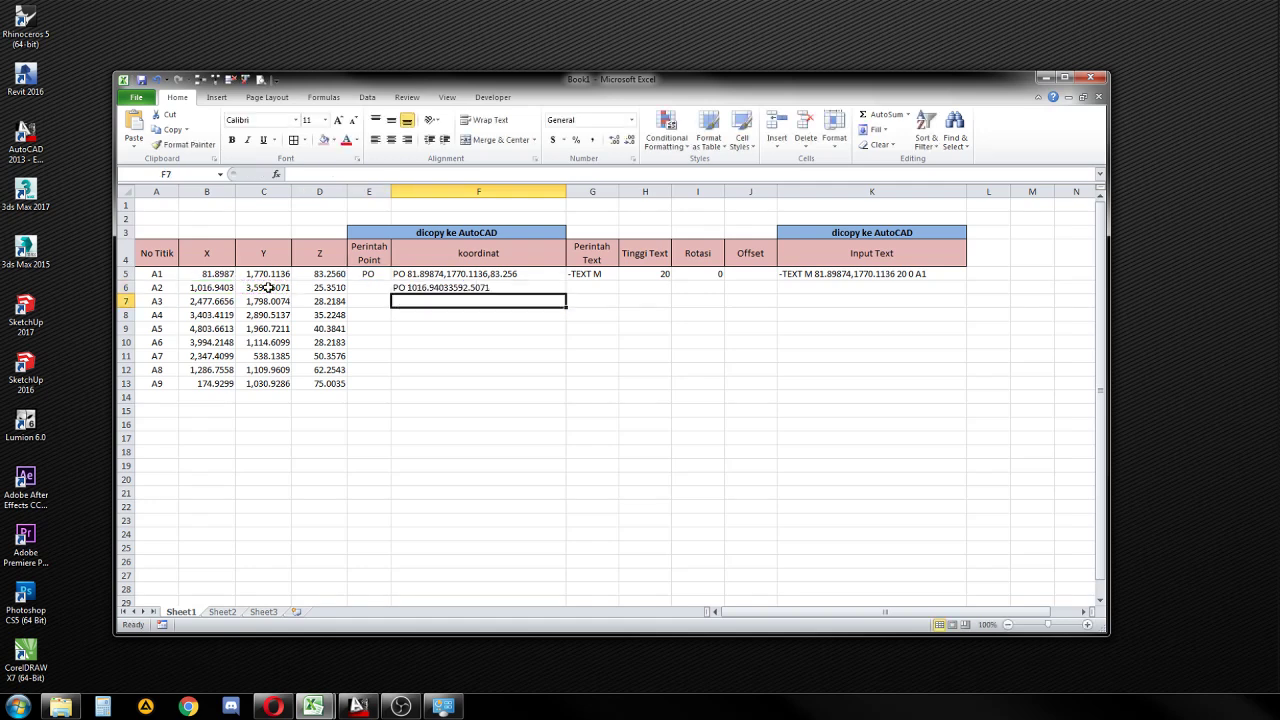
- Insert a "," separator between the X and Y values in F6's formula
left_click(458, 290)
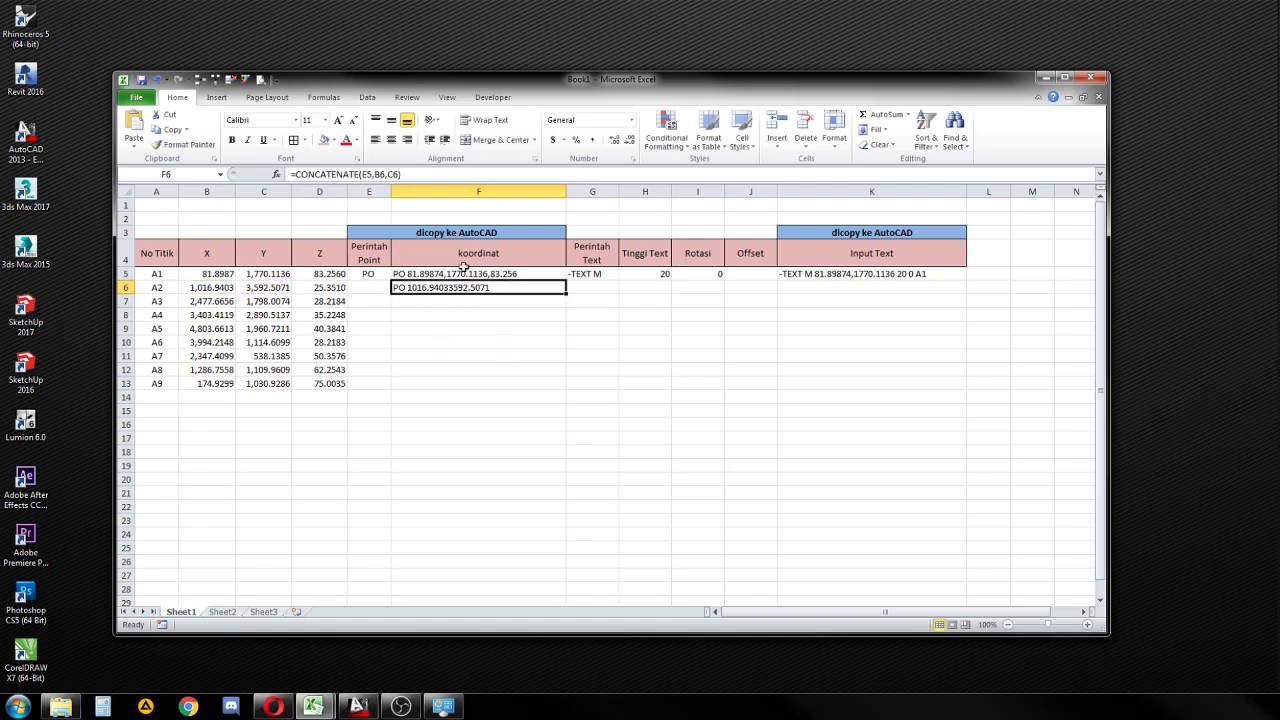
left_click(388, 174)
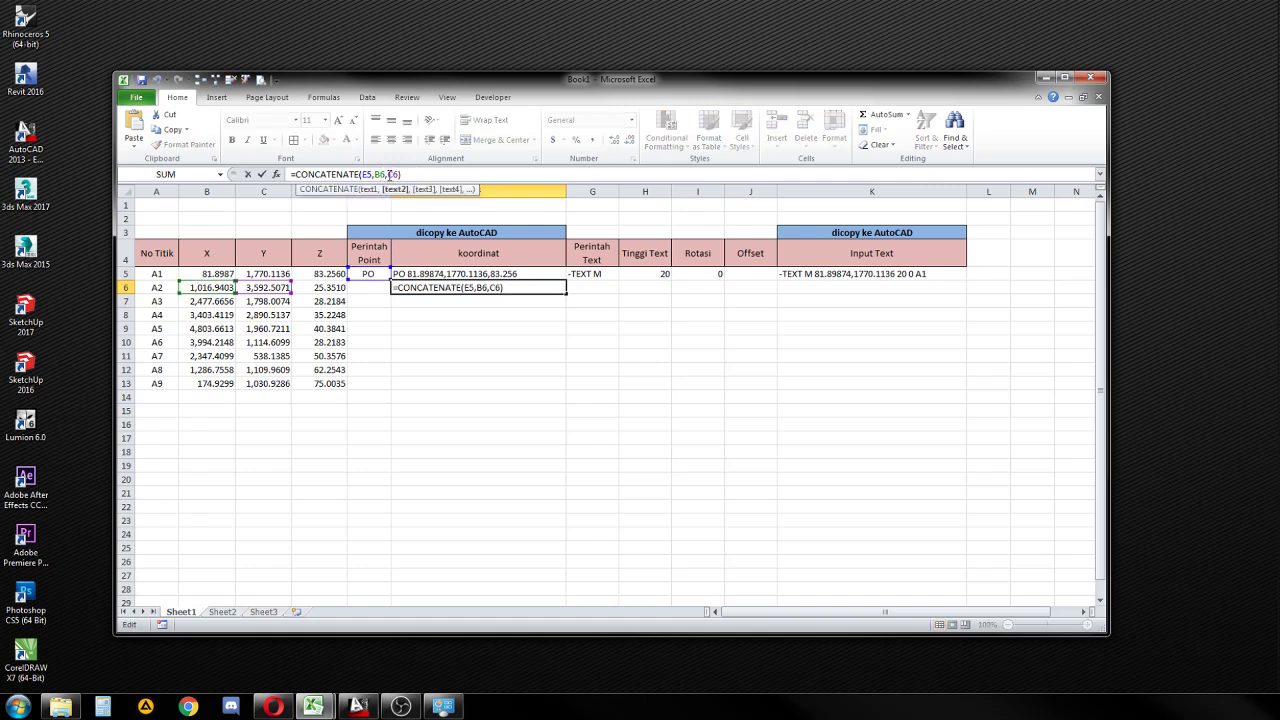
left_click(400, 175)
type(",")
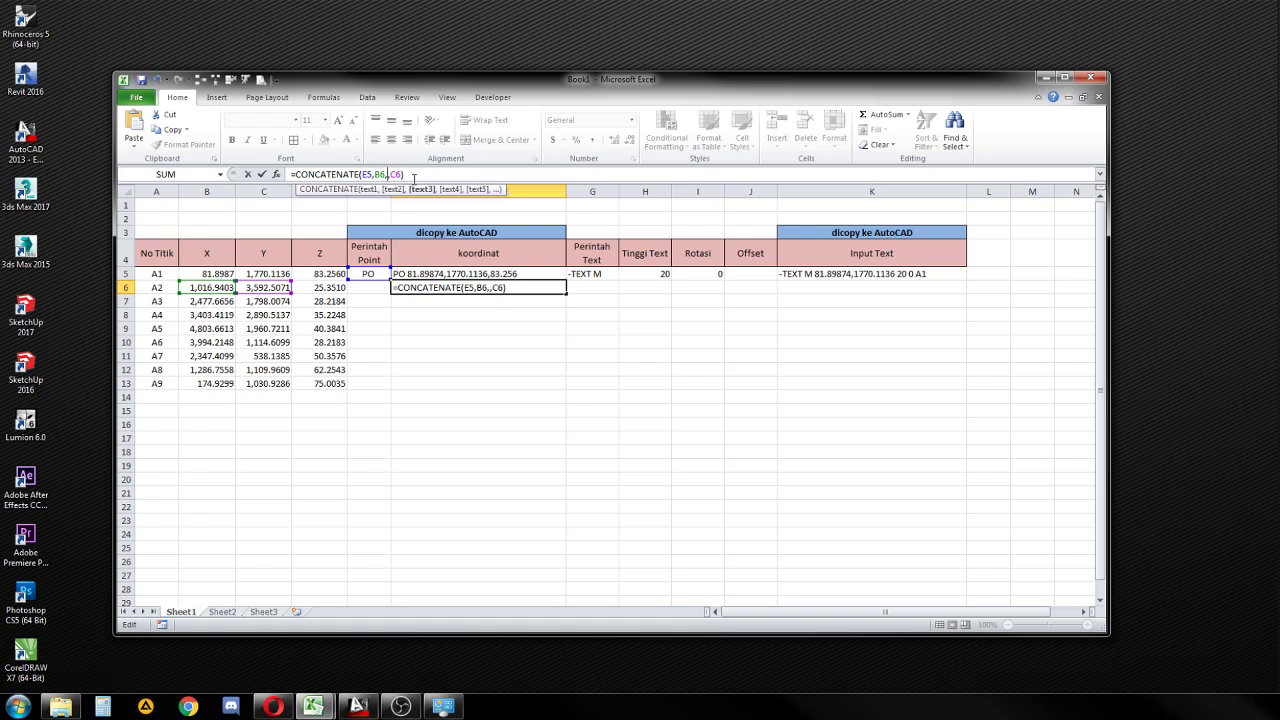
type("\",")
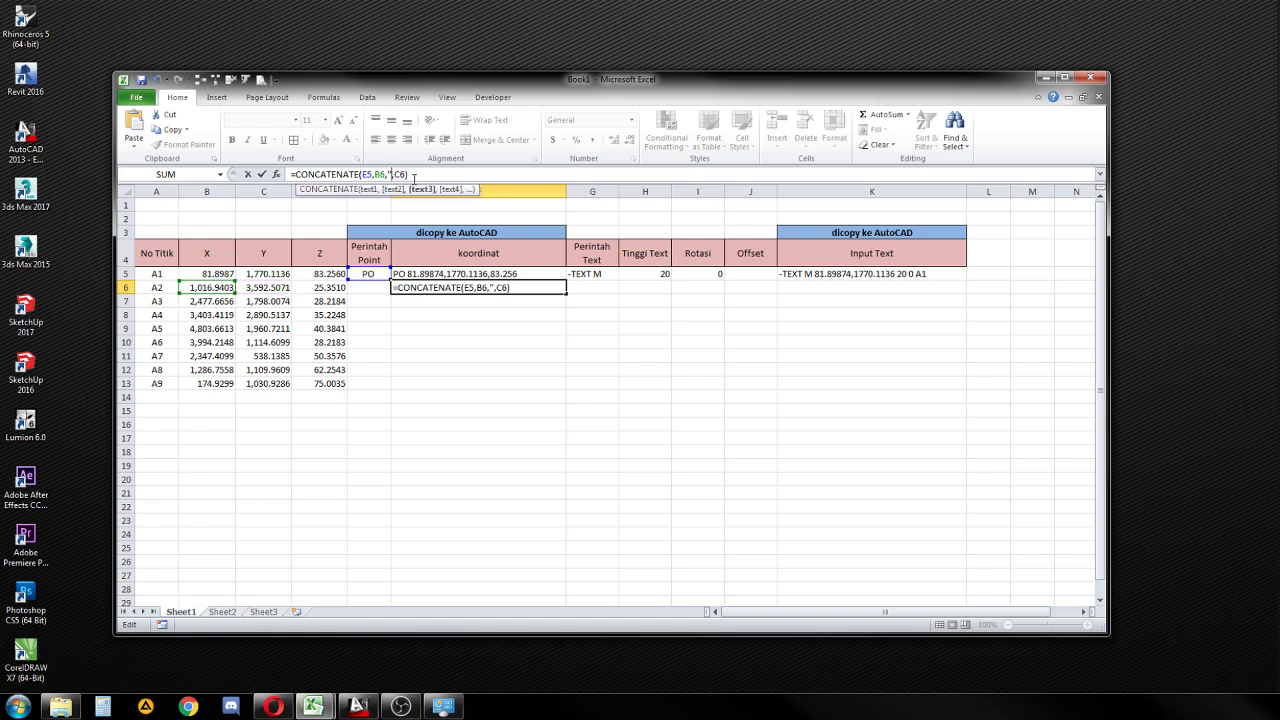
type("\",")
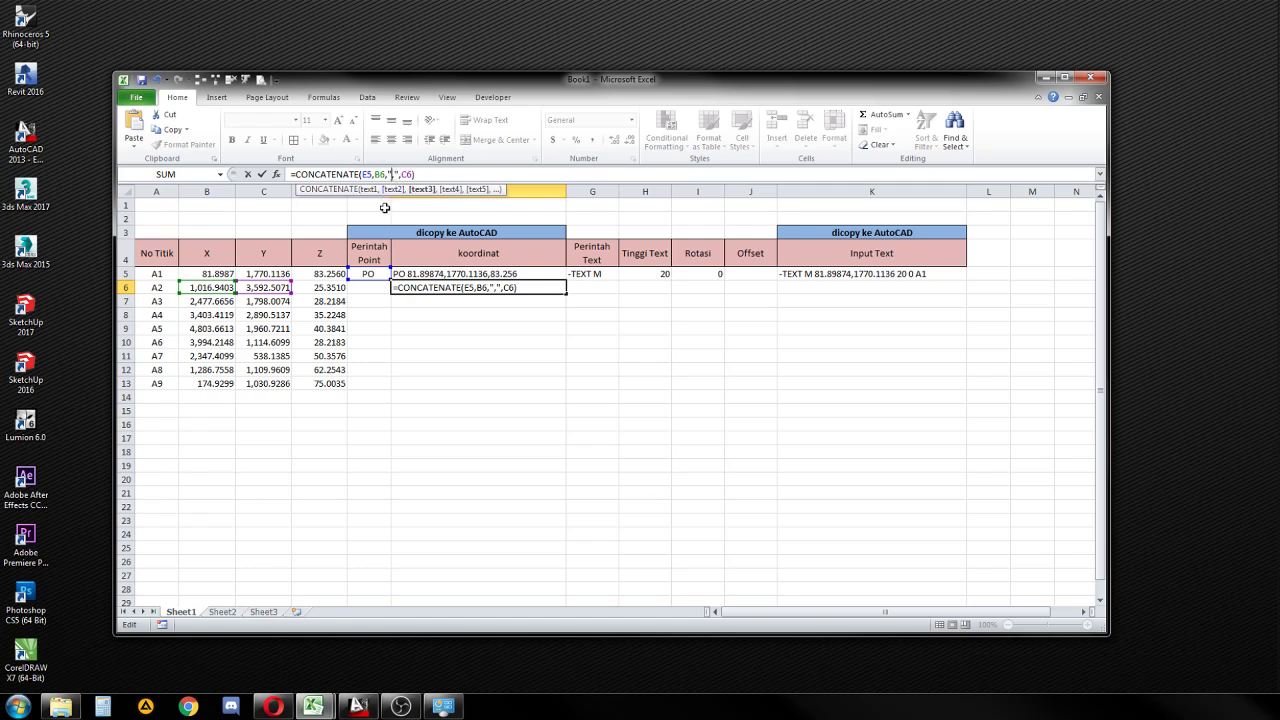
left_click(443, 174)
key("Return")
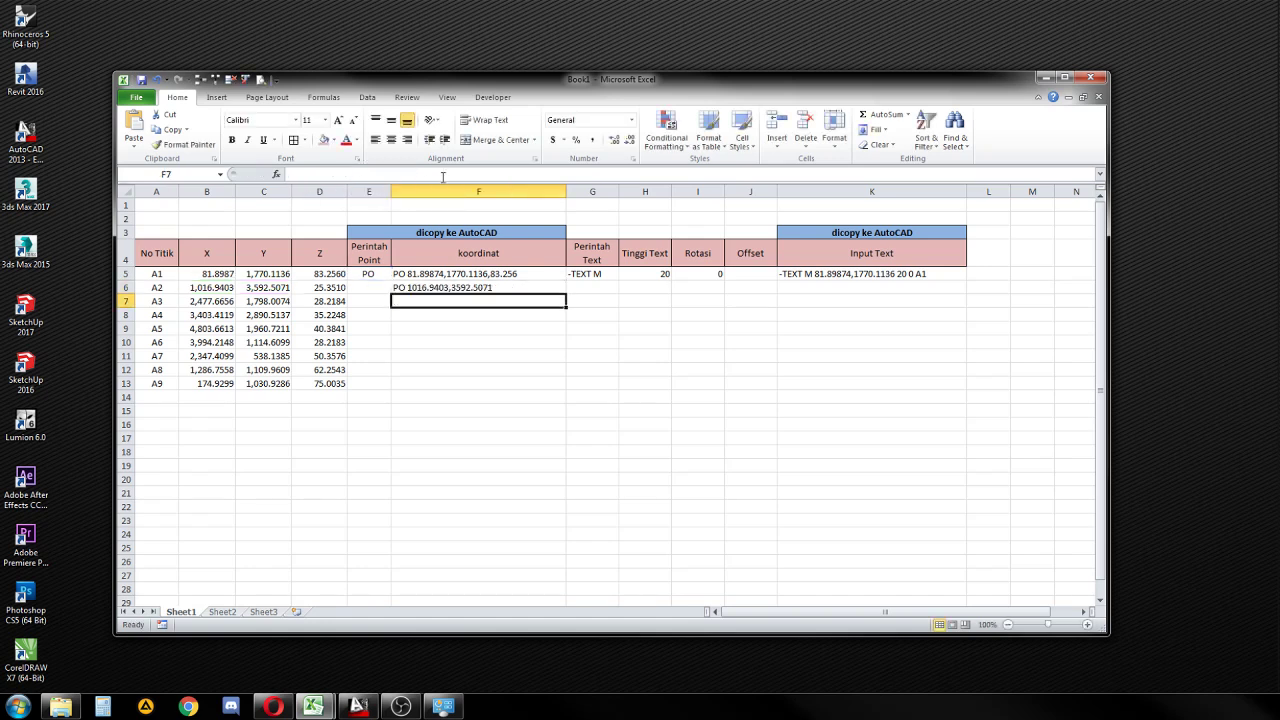
- Append a "," separator and D6's Z value, giving PO 1016.9403,3592.5071,25.351
left_click(486, 329)
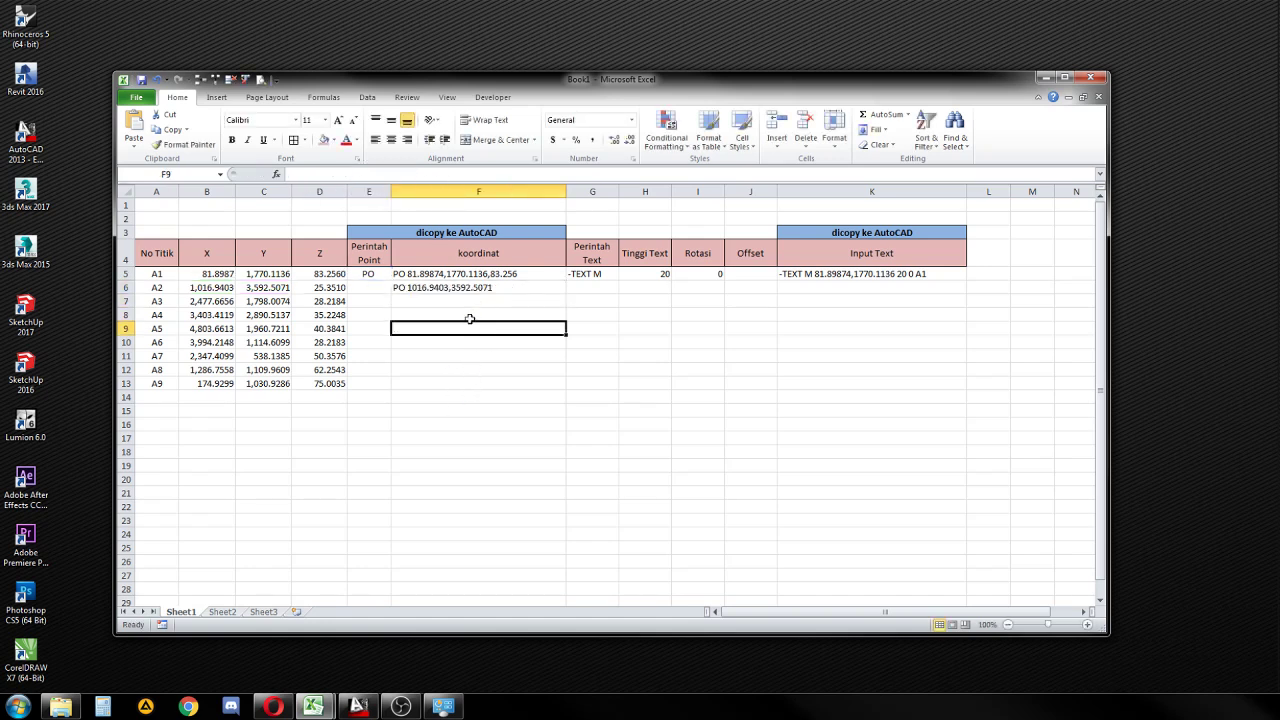
left_click(478, 287)
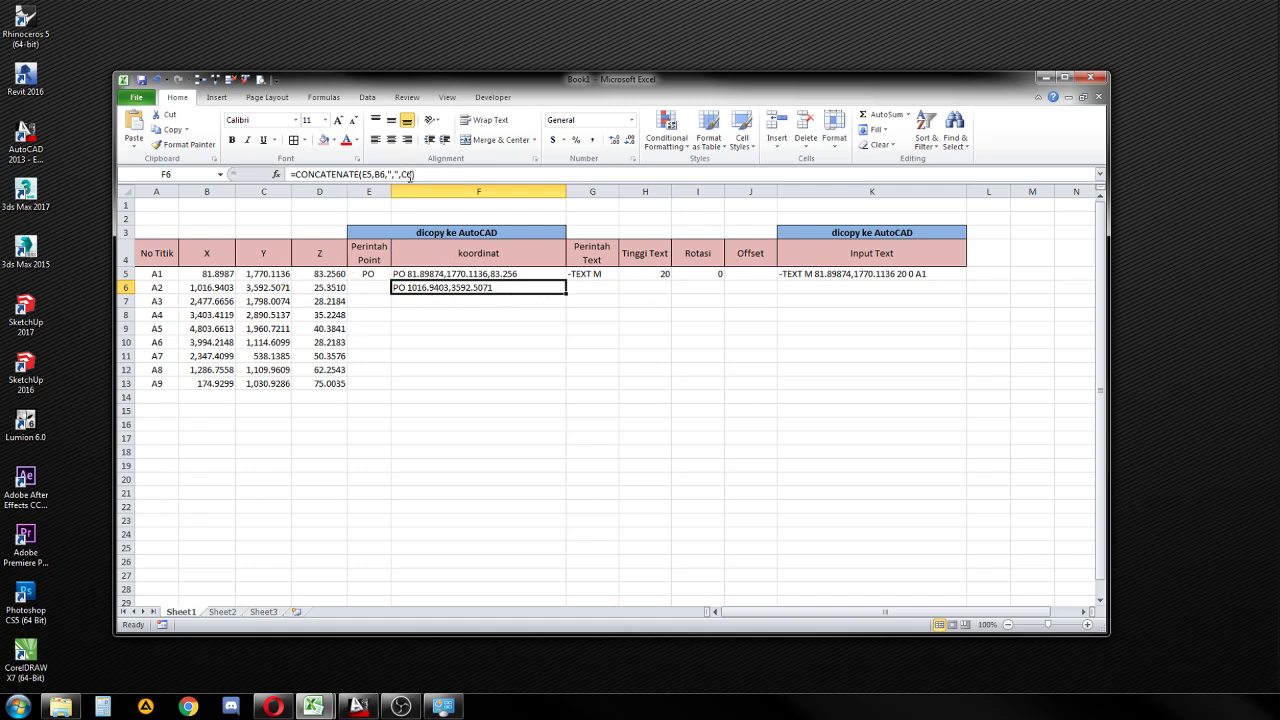
left_click(446, 176)
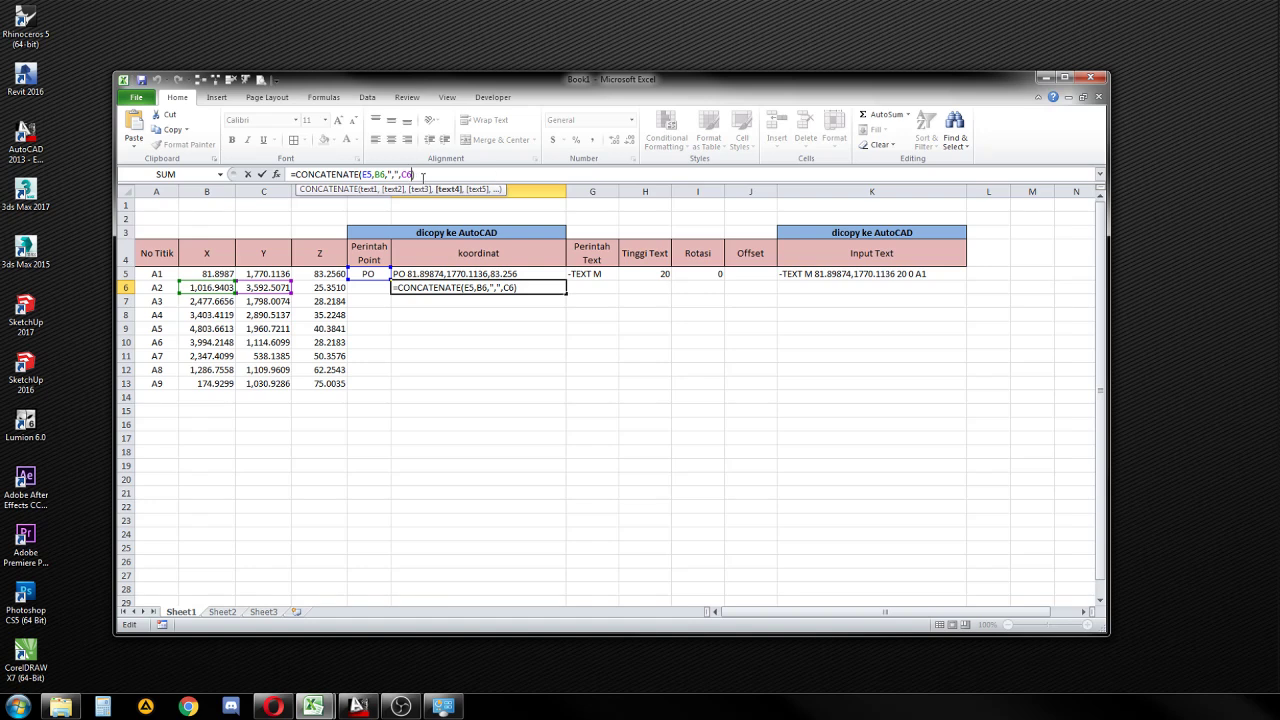
type(",\",\"")
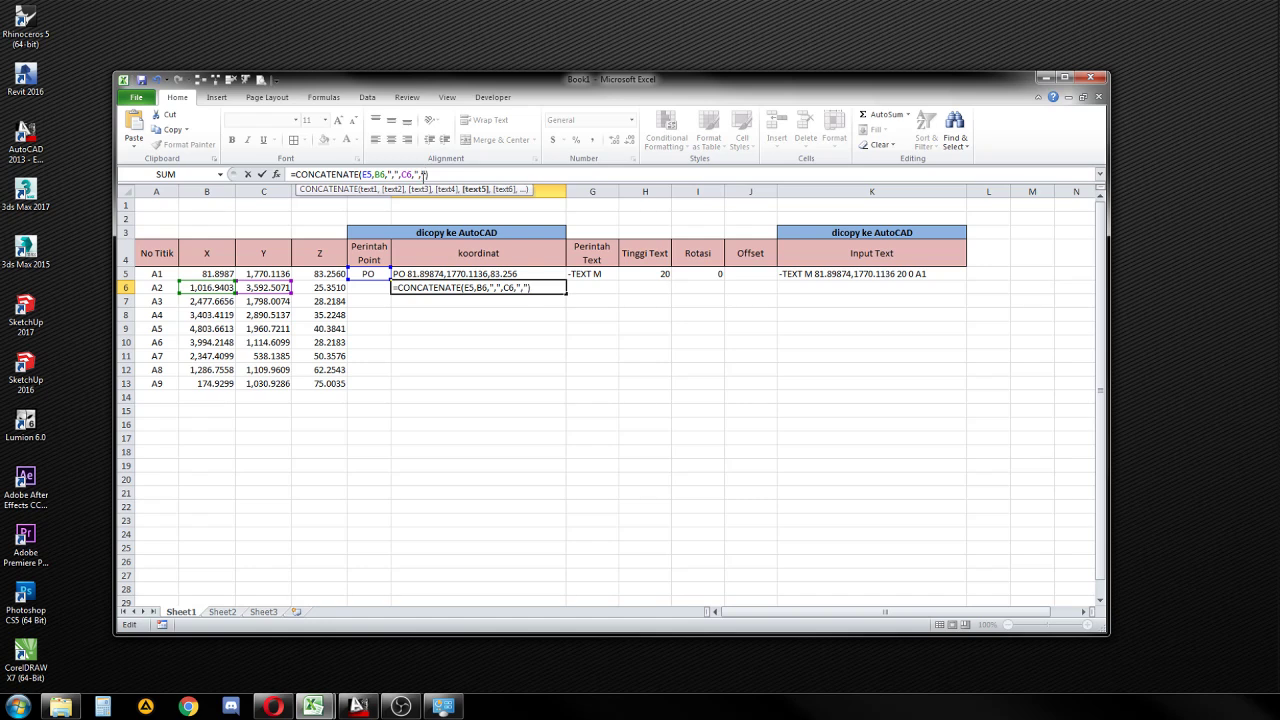
type(",")
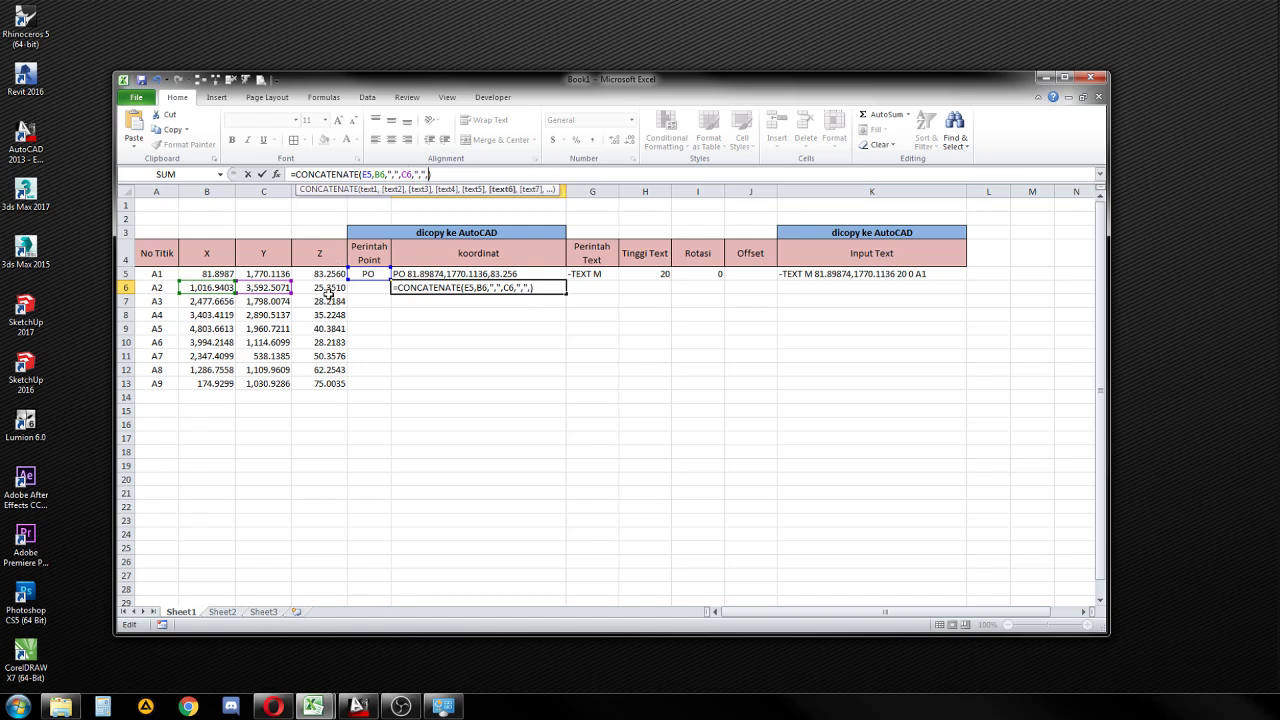
left_click(331, 287)
key("Return")
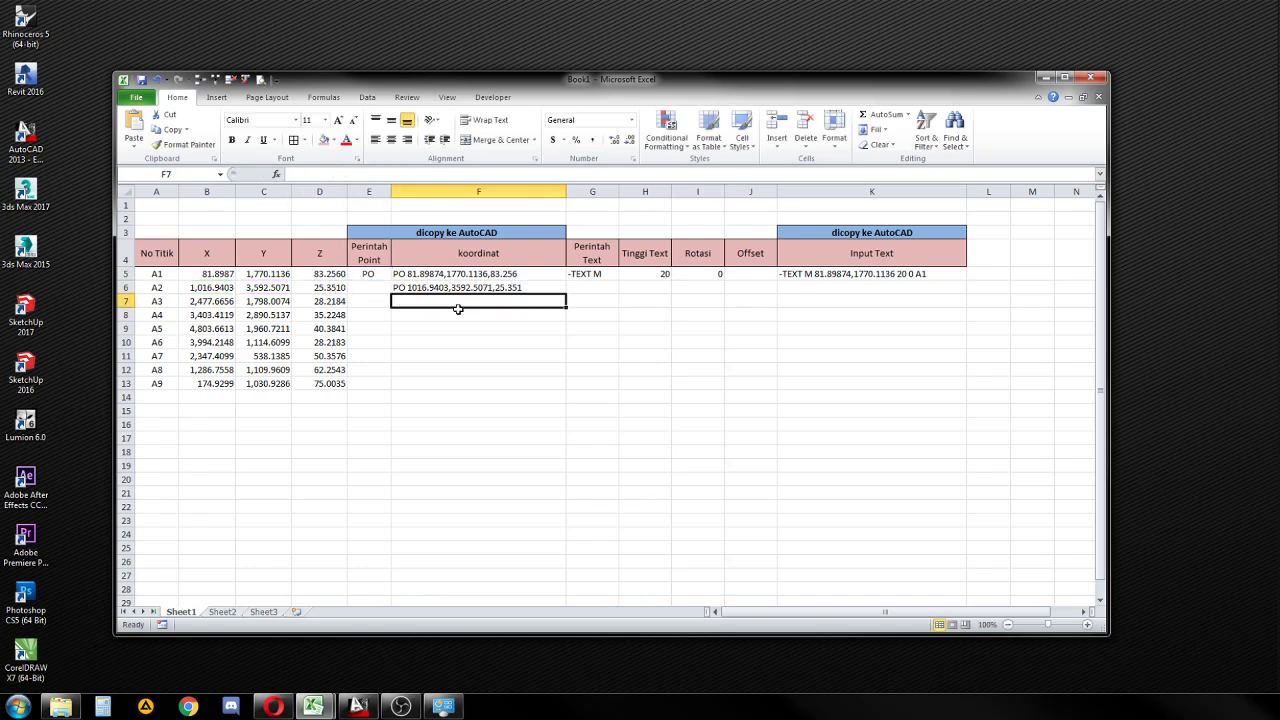
key("Up")
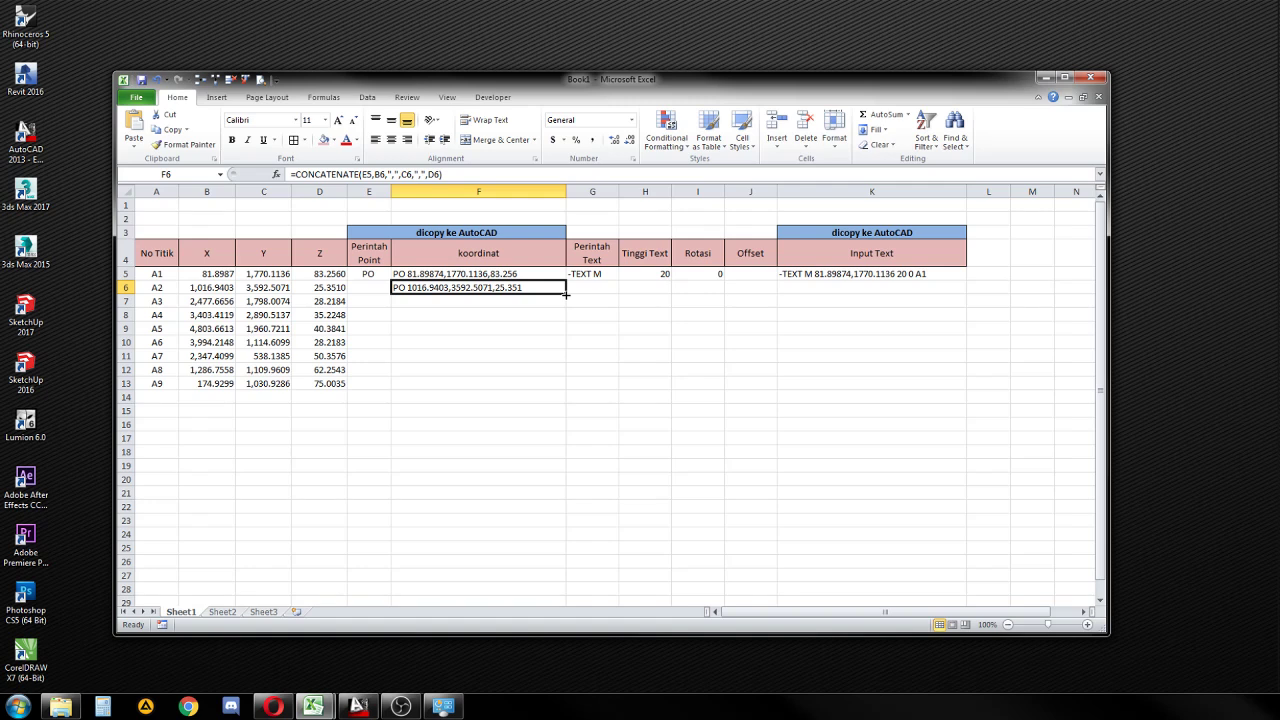
- Undo a trial fill and make F6's E5 reference absolute as $E$5
left_click_drag(566, 294, 566, 388)
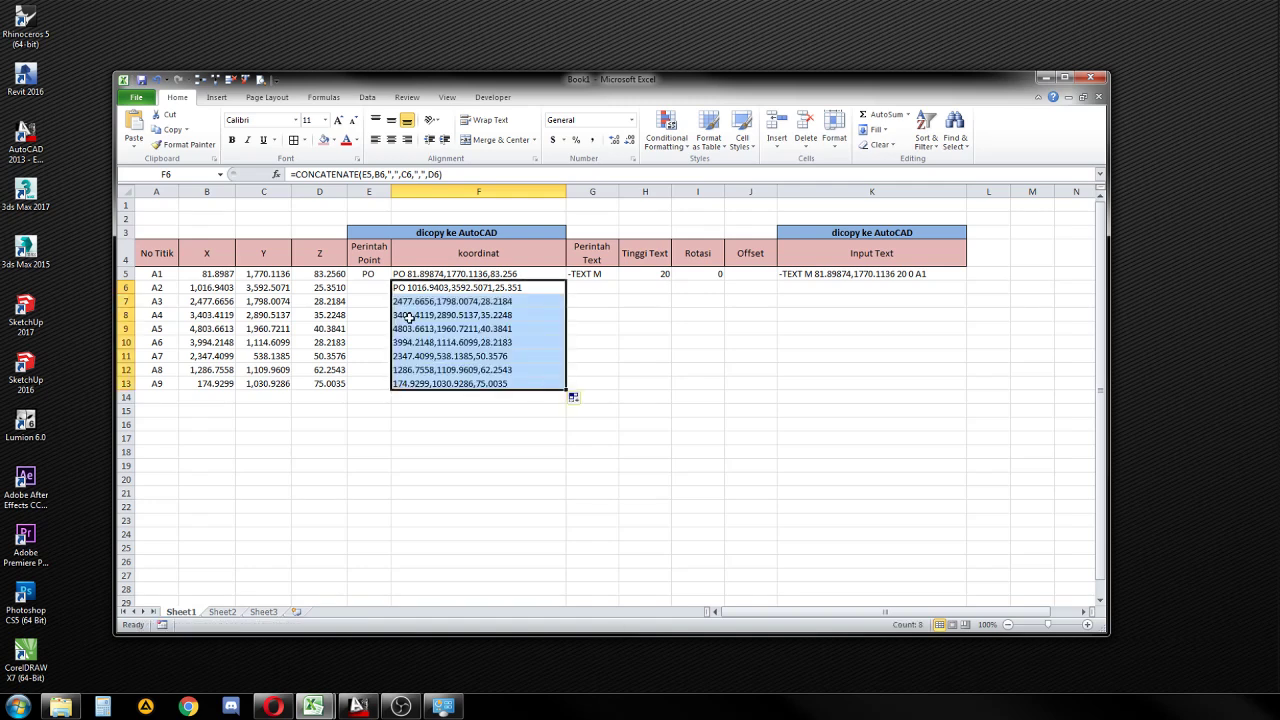
left_click_drag(413, 300, 421, 380)
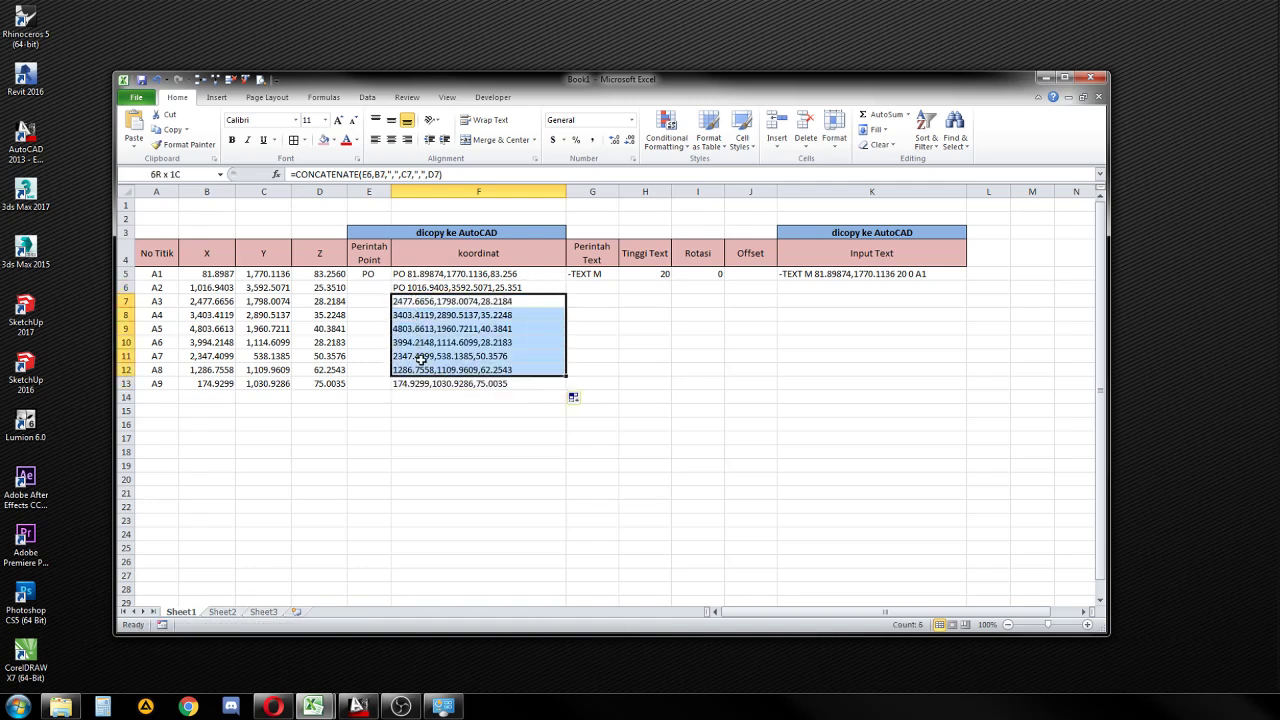
key("Delete")
left_click(406, 300)
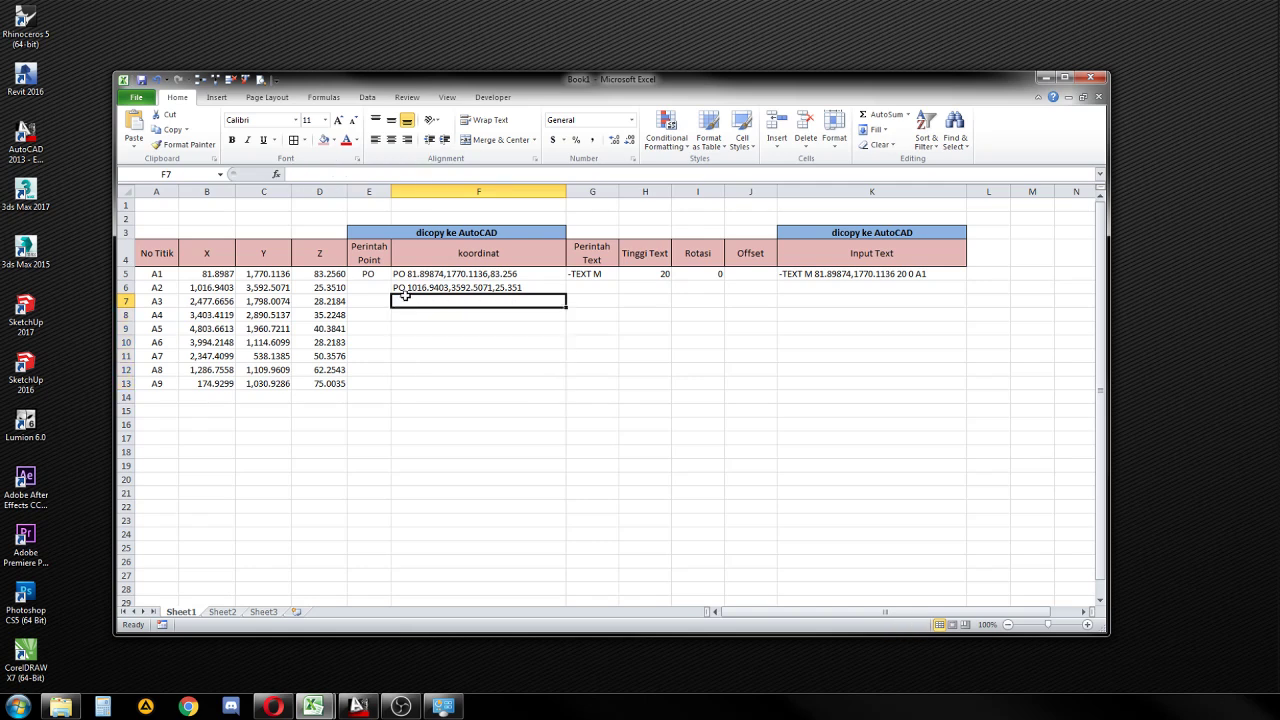
left_click(400, 287)
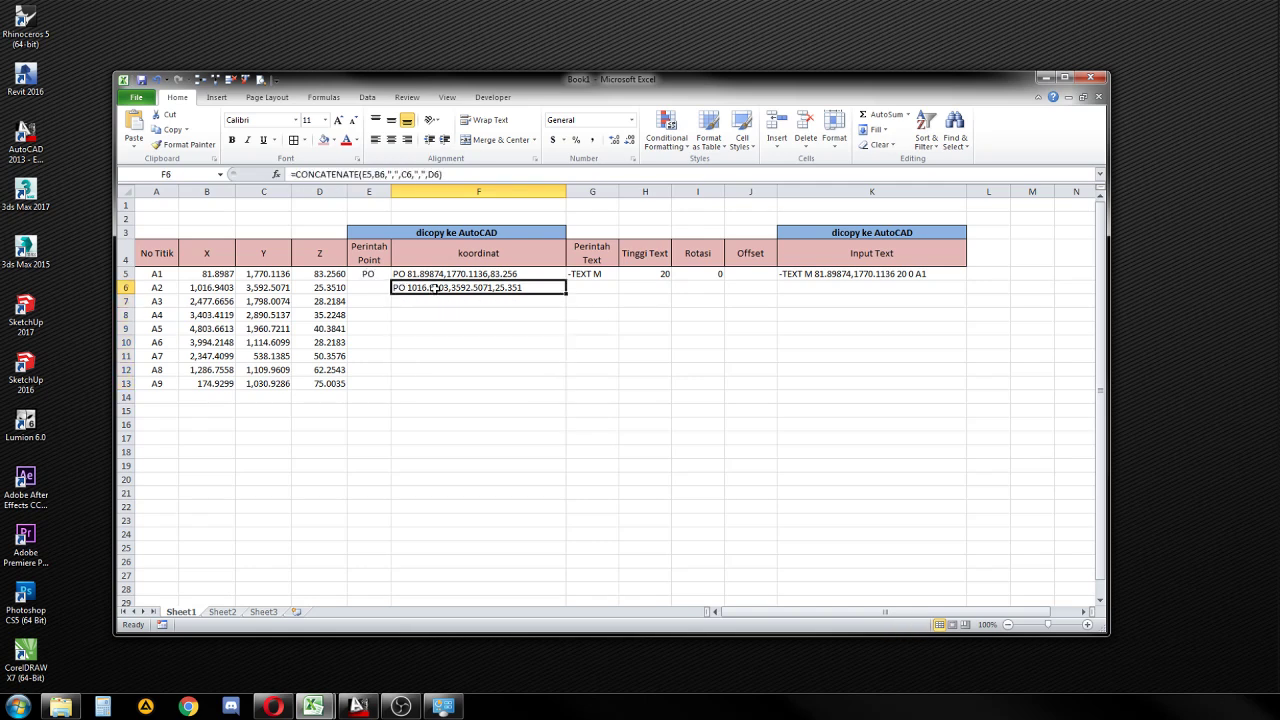
left_click(370, 175)
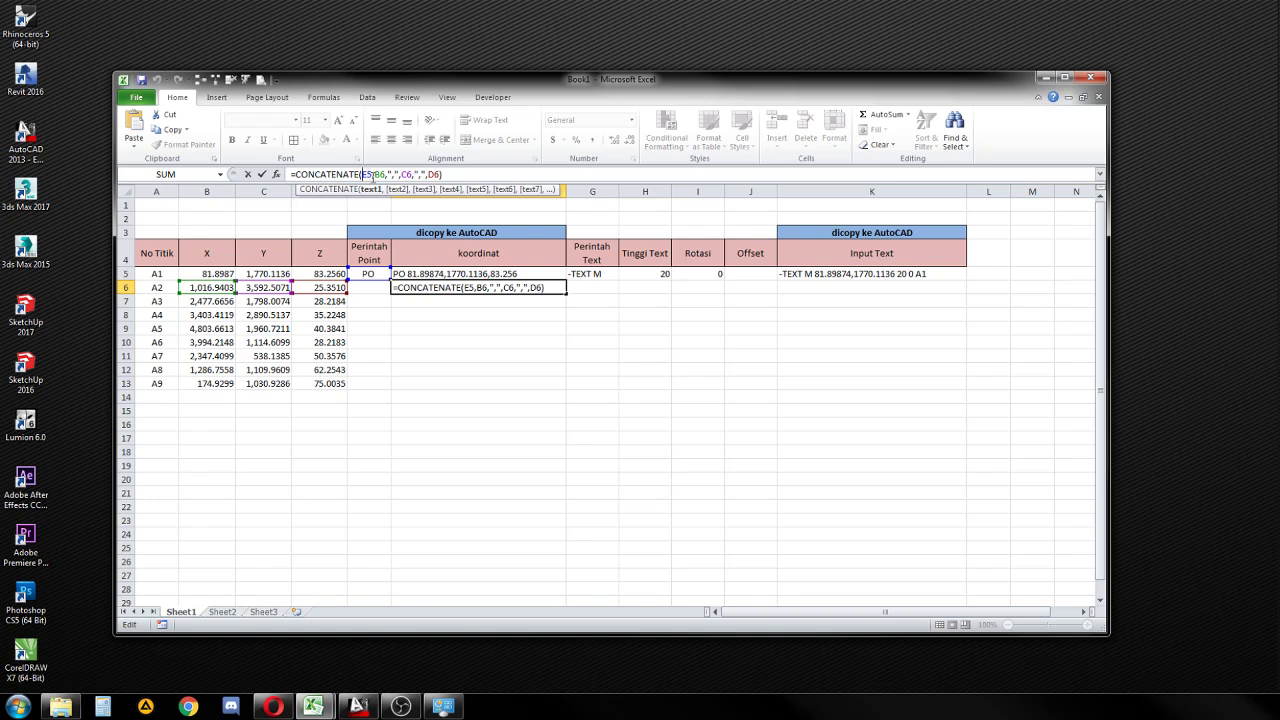
double_click(368, 174)
key("F4")
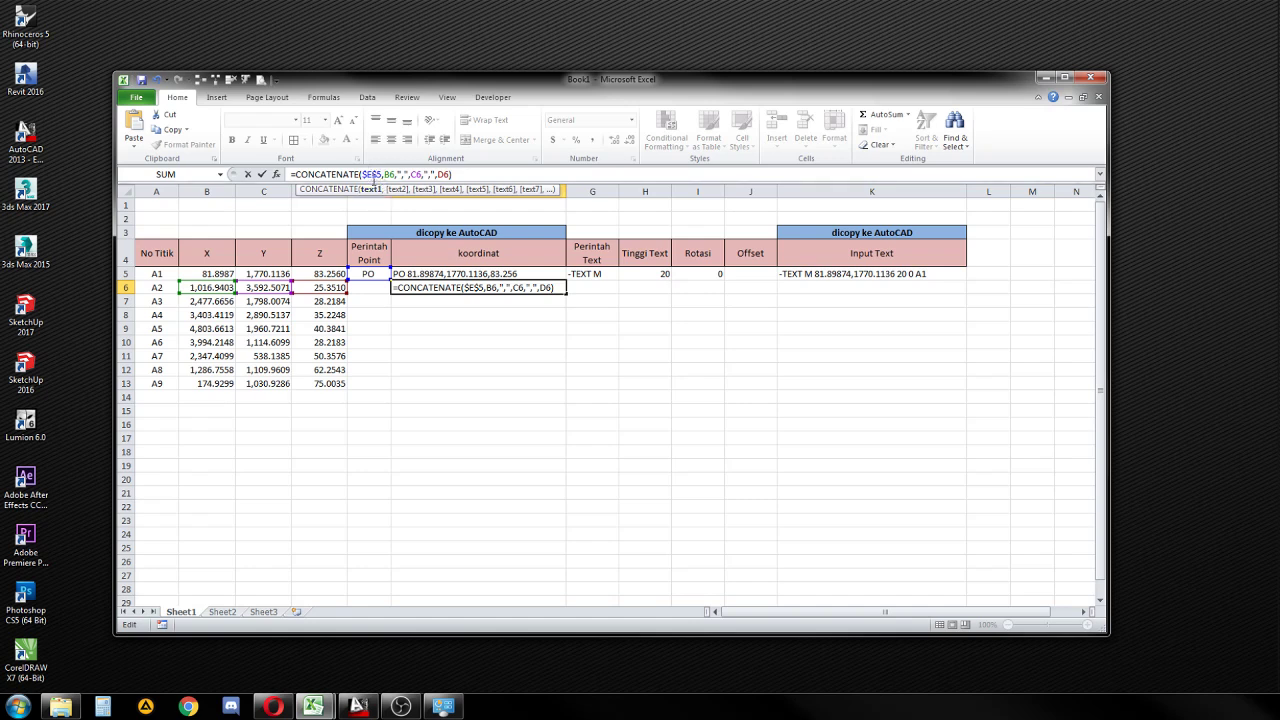
left_click(382, 174)
key("Return")
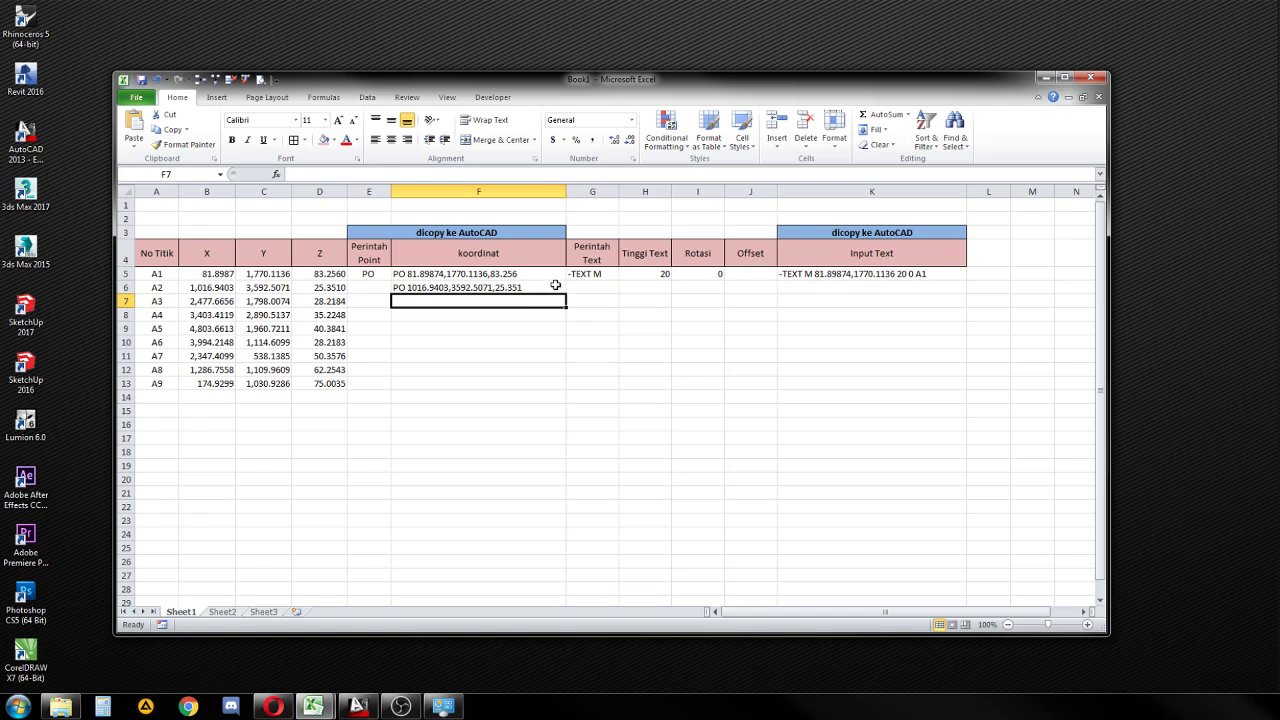
- Fill the koordinat formula from F6 down to F13 and spot-check the results
left_click(555, 287)
left_click_drag(566, 294, 566, 388)
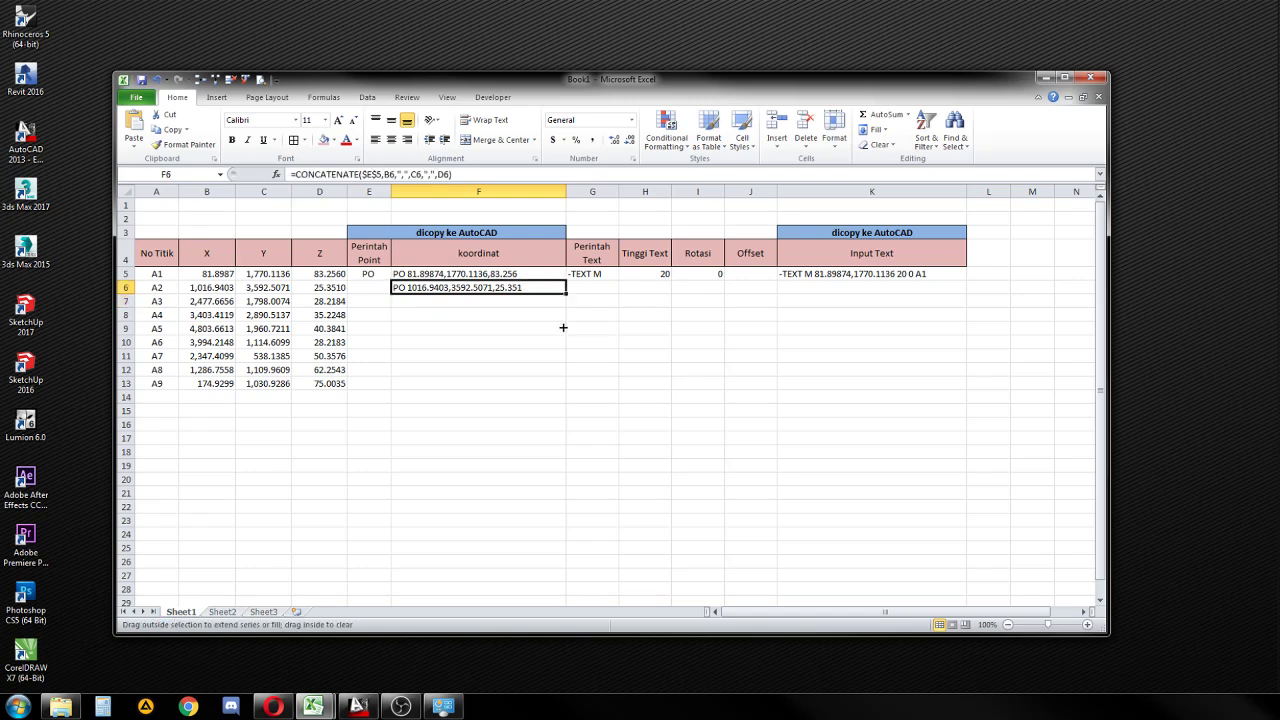
left_click(550, 411)
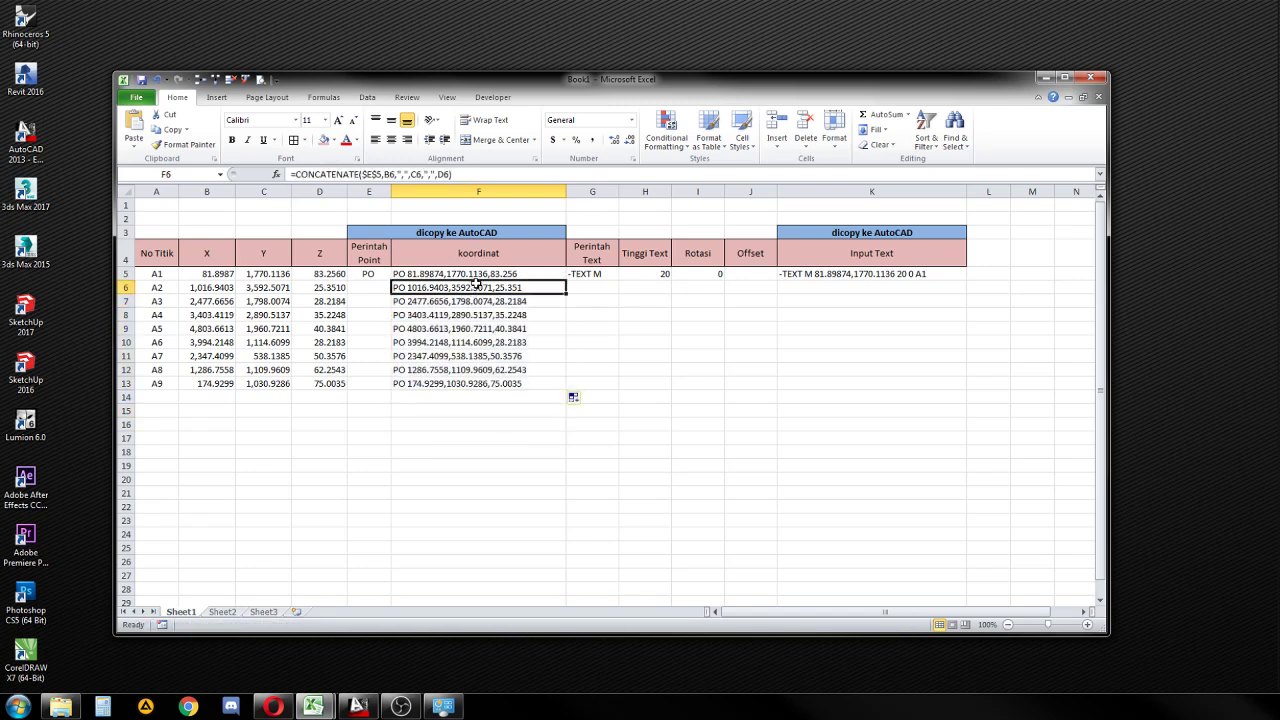
left_click_drag(476, 290, 470, 381)
left_click(530, 368)
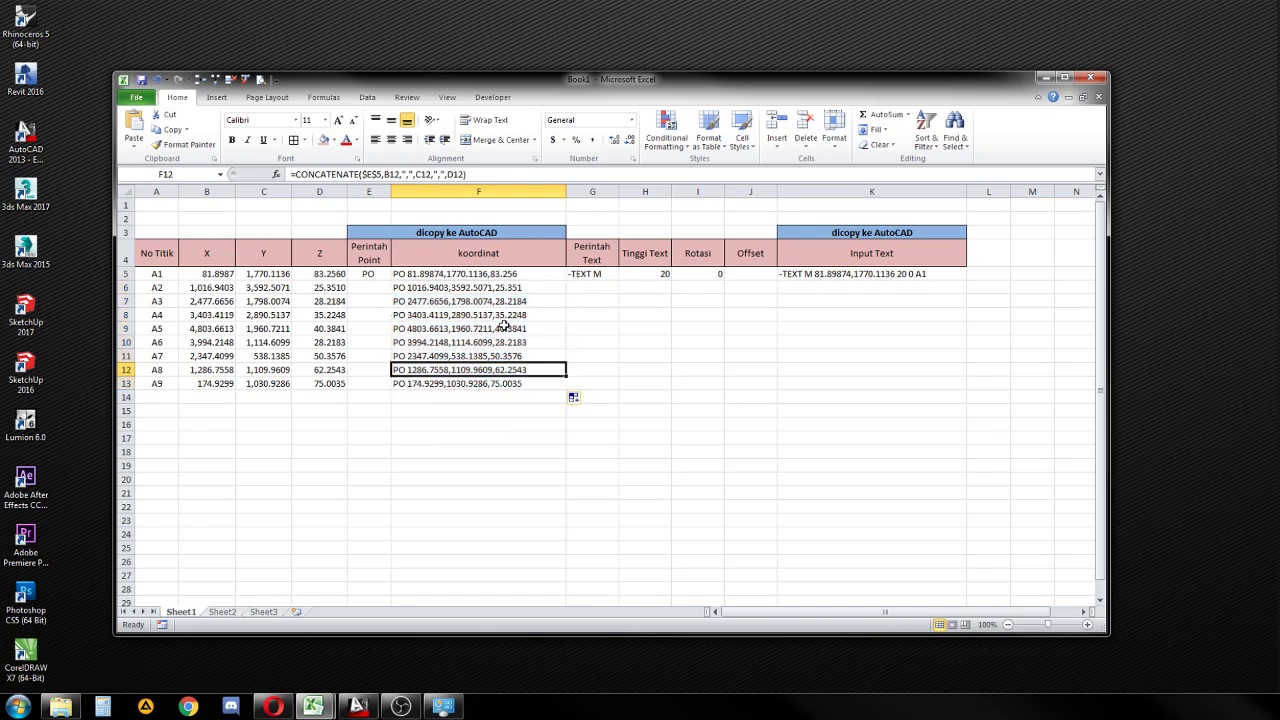
left_click(456, 286)
left_click(445, 274)
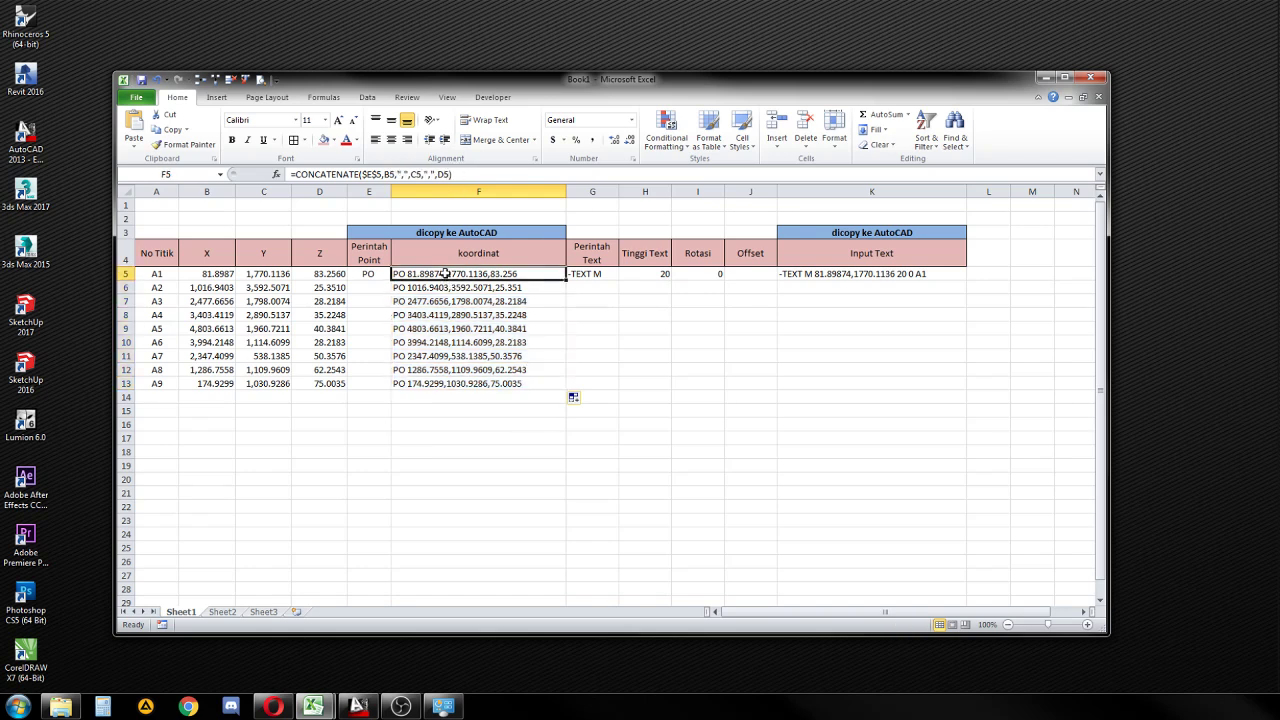
left_click(478, 291)
- Copy the nine POINT commands in F5:F13
left_click(550, 278)
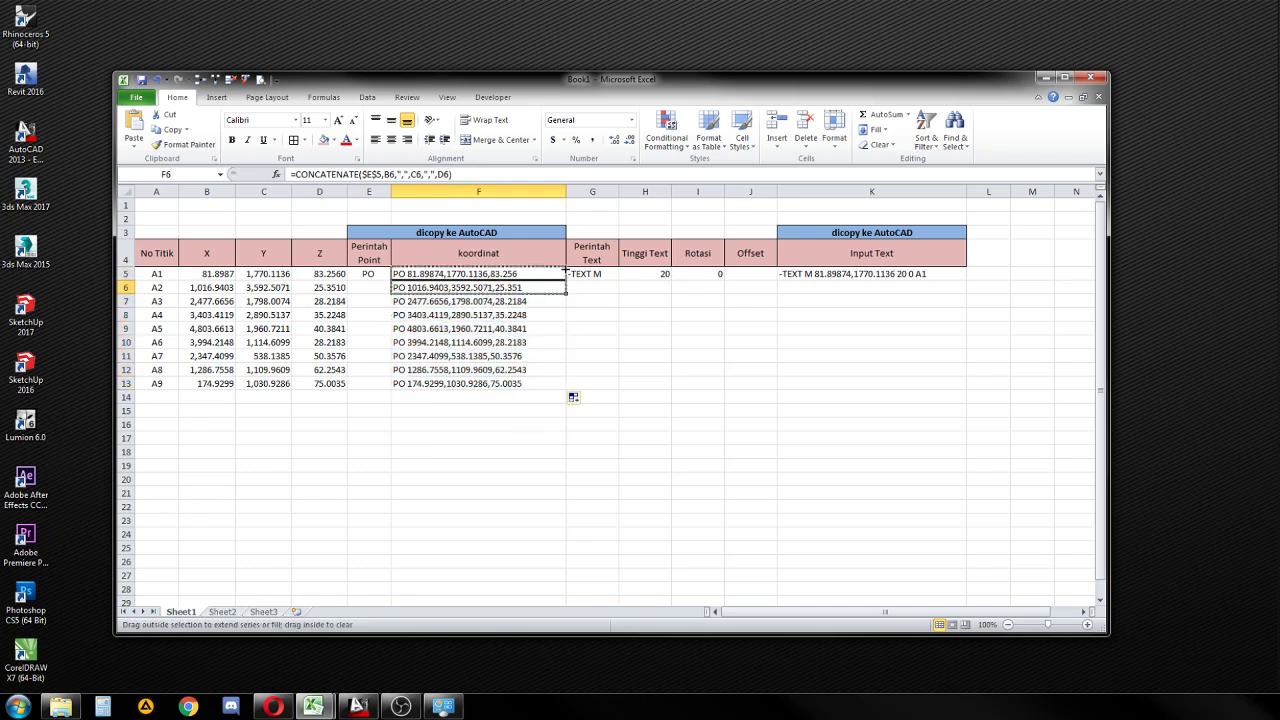
left_click(500, 344)
left_click(506, 275)
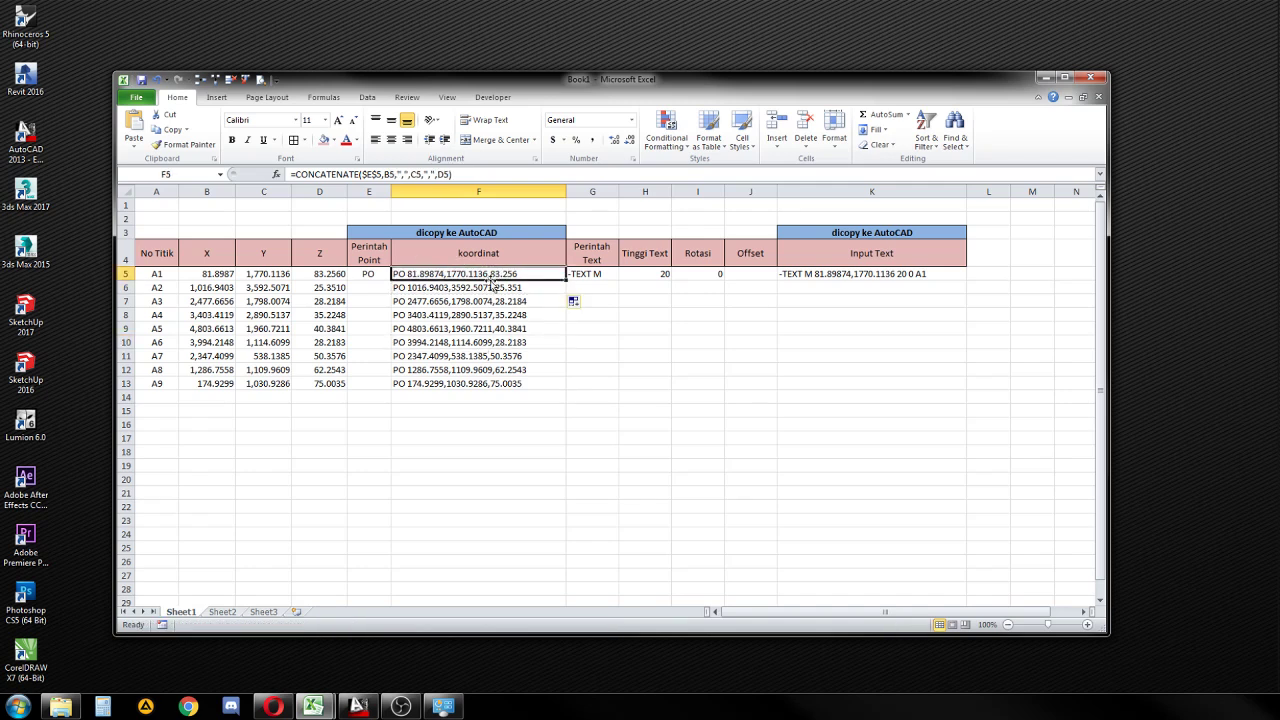
left_click_drag(491, 277, 490, 383)
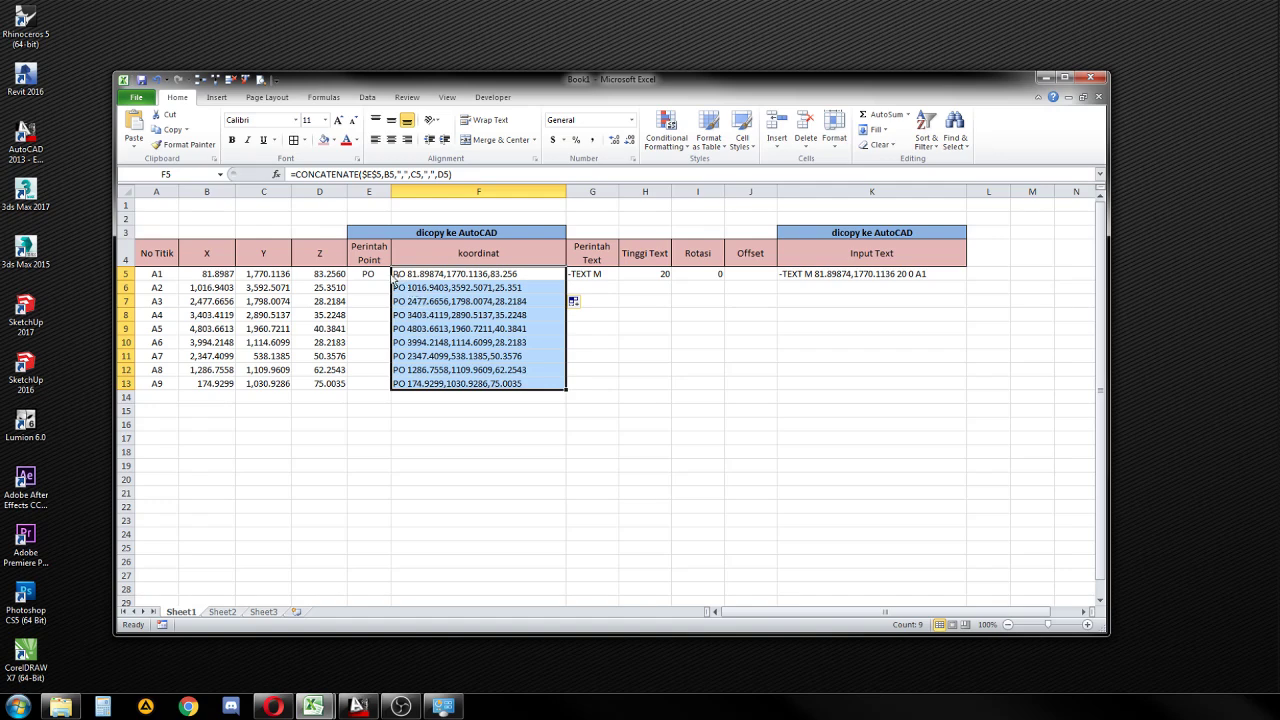
key("ctrl+c")
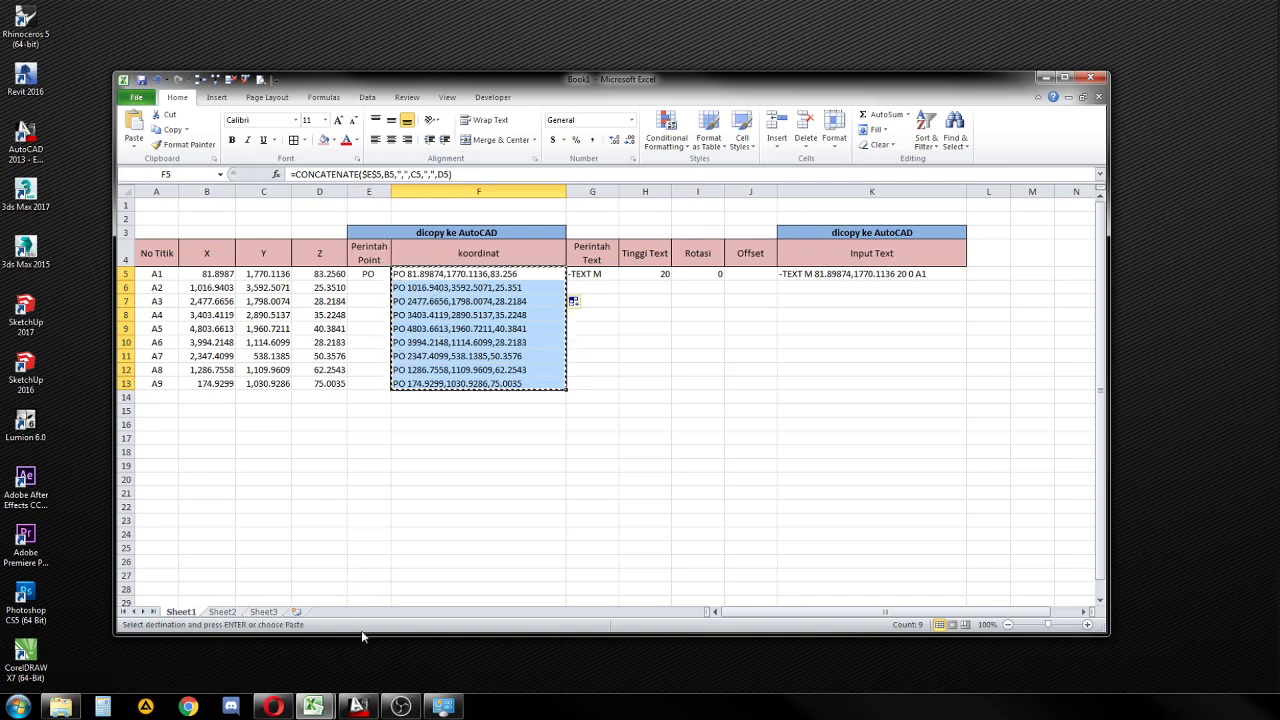
- Paste the nine PO commands into AutoCAD's command line to create the points
left_click(358, 707)
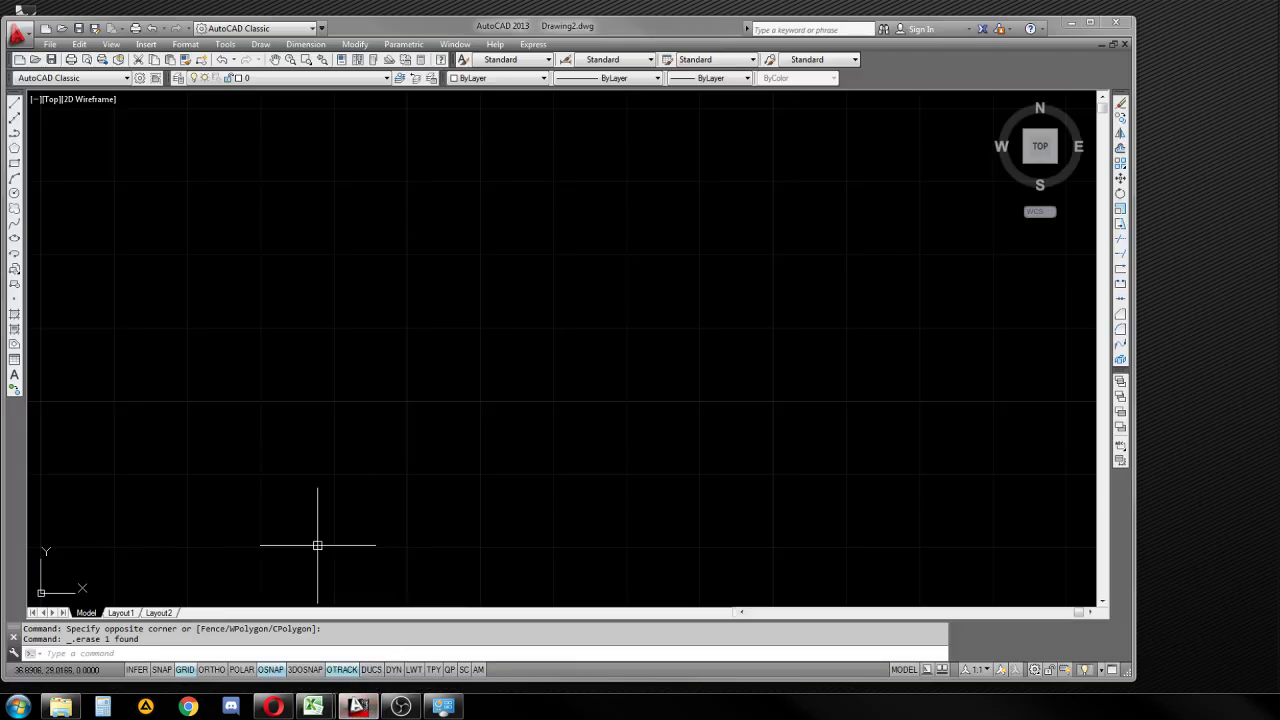
left_click(92, 655)
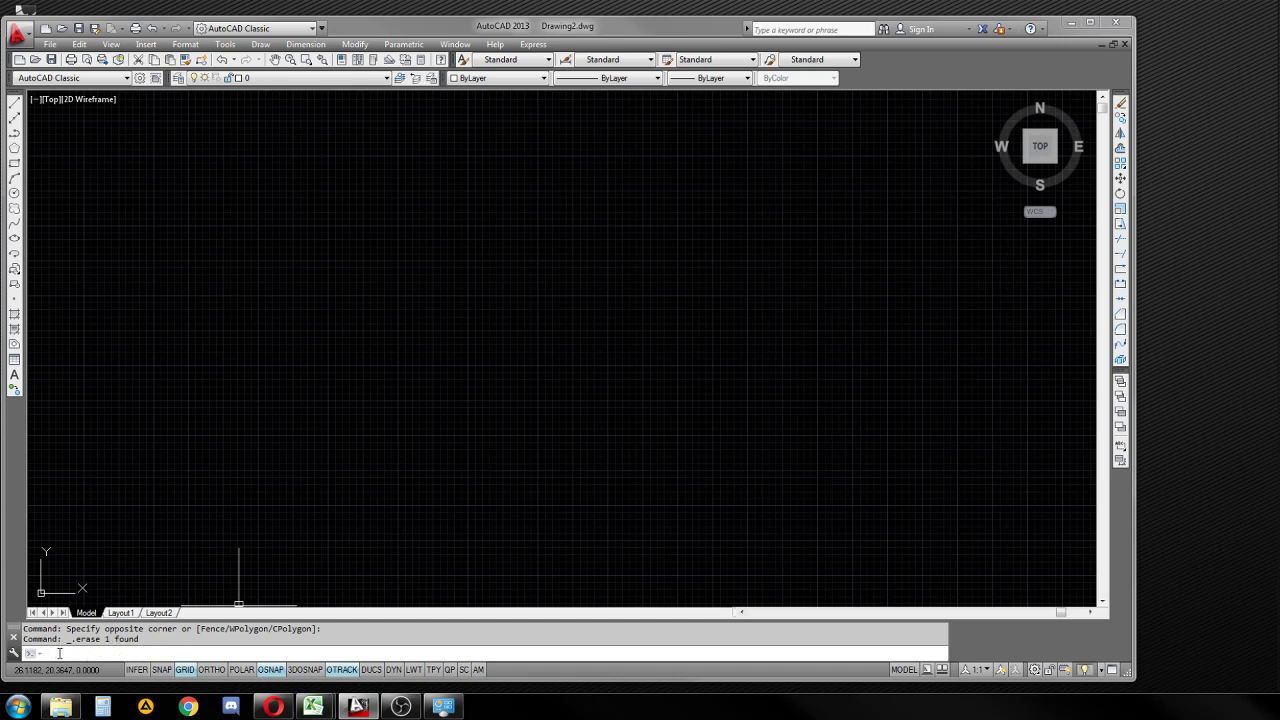
right_click(60, 657)
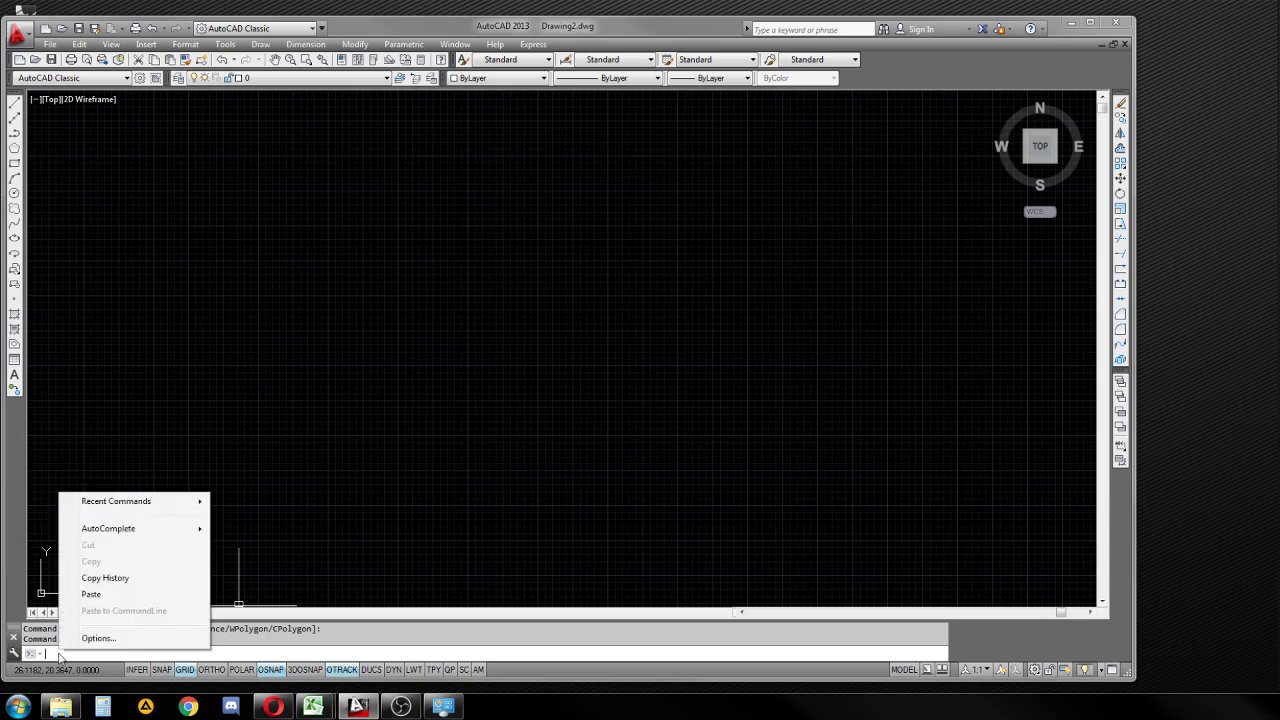
left_click(116, 598)
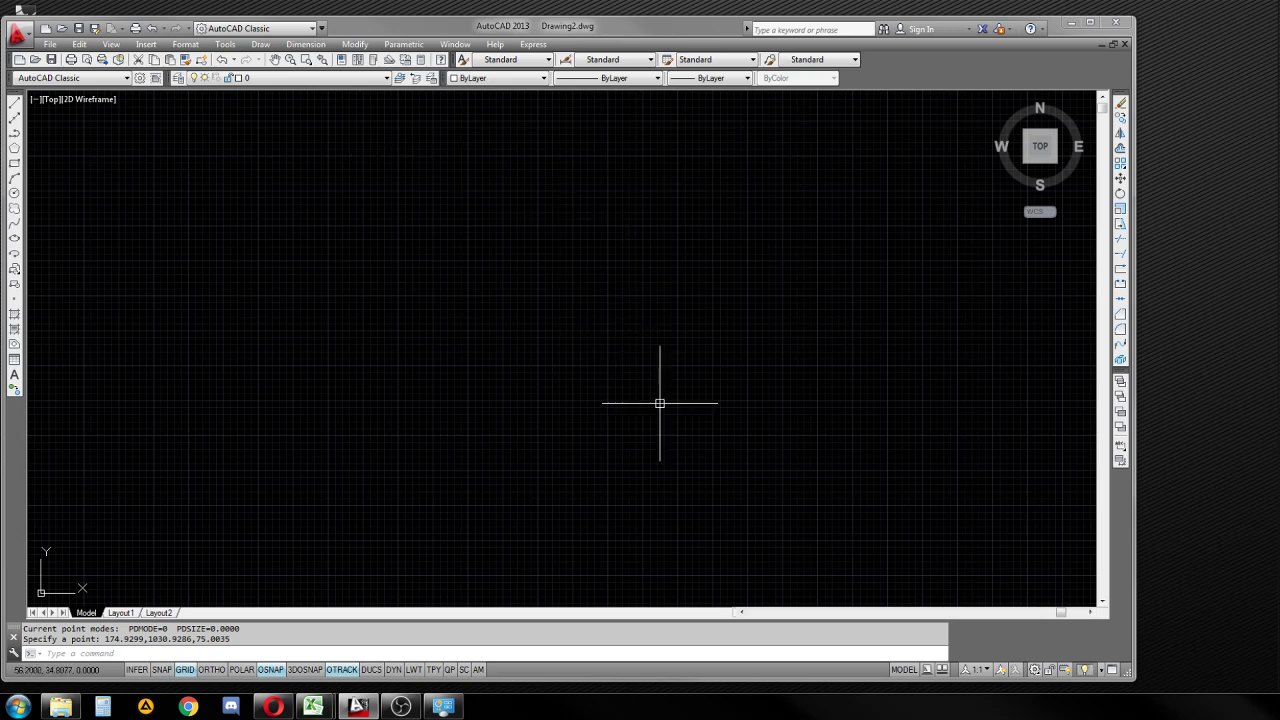
- Zoom to extents (Z, E) to fit all survey points in view
type("z")
key("Return")
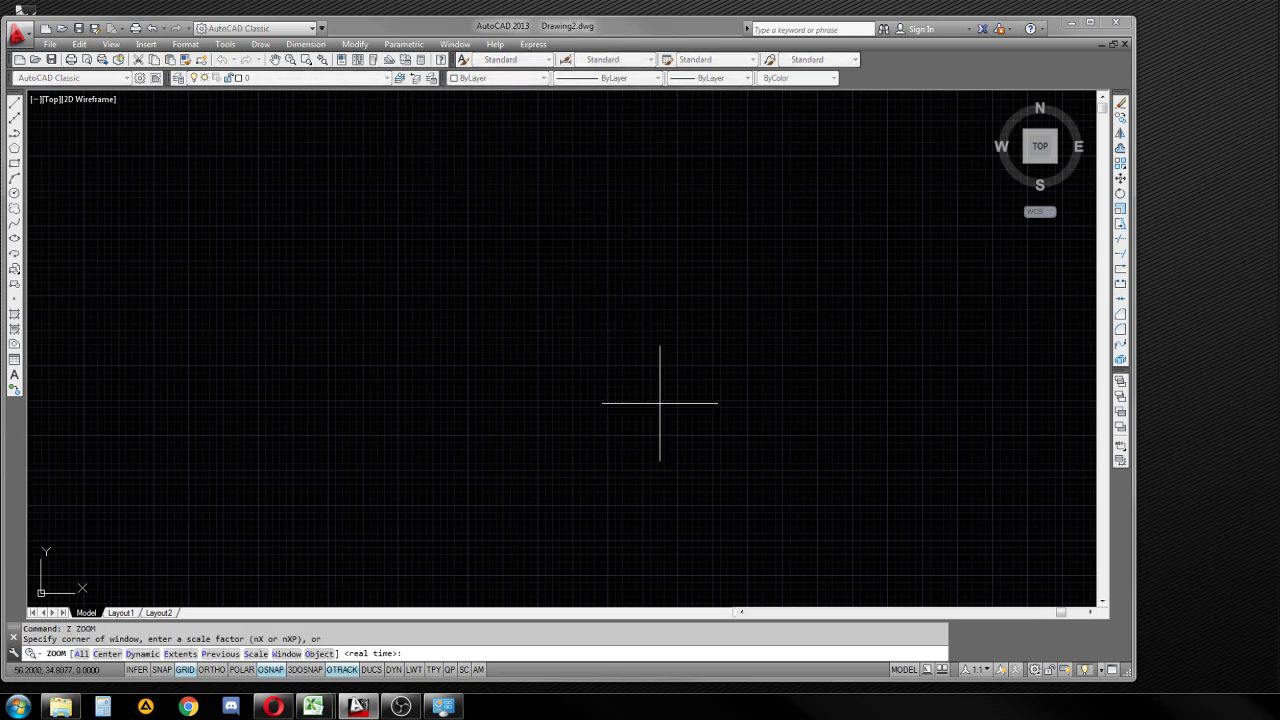
type("e")
key("Return")
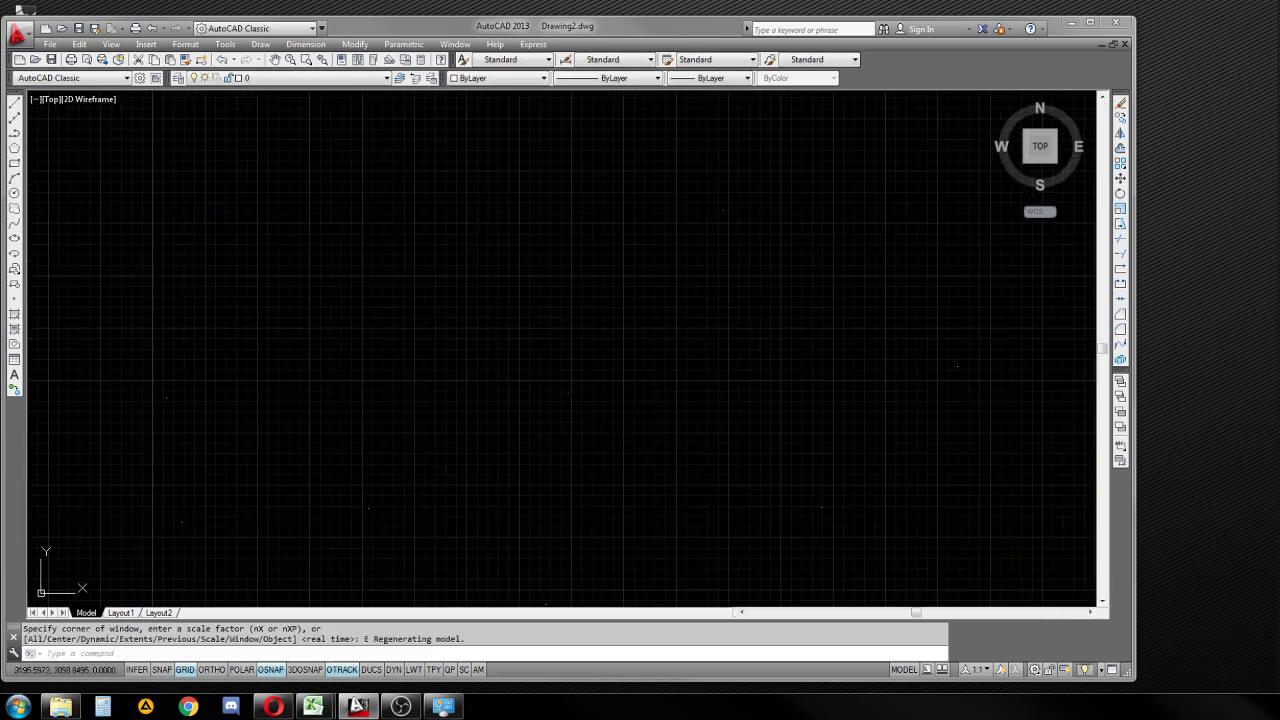
- Window-select a few of the new points to confirm they exist, then clear the selection
left_click_drag(690, 185, 787, 267)
left_click_drag(1014, 391, 880, 314)
key("Escape")
left_click_drag(895, 557, 775, 479)
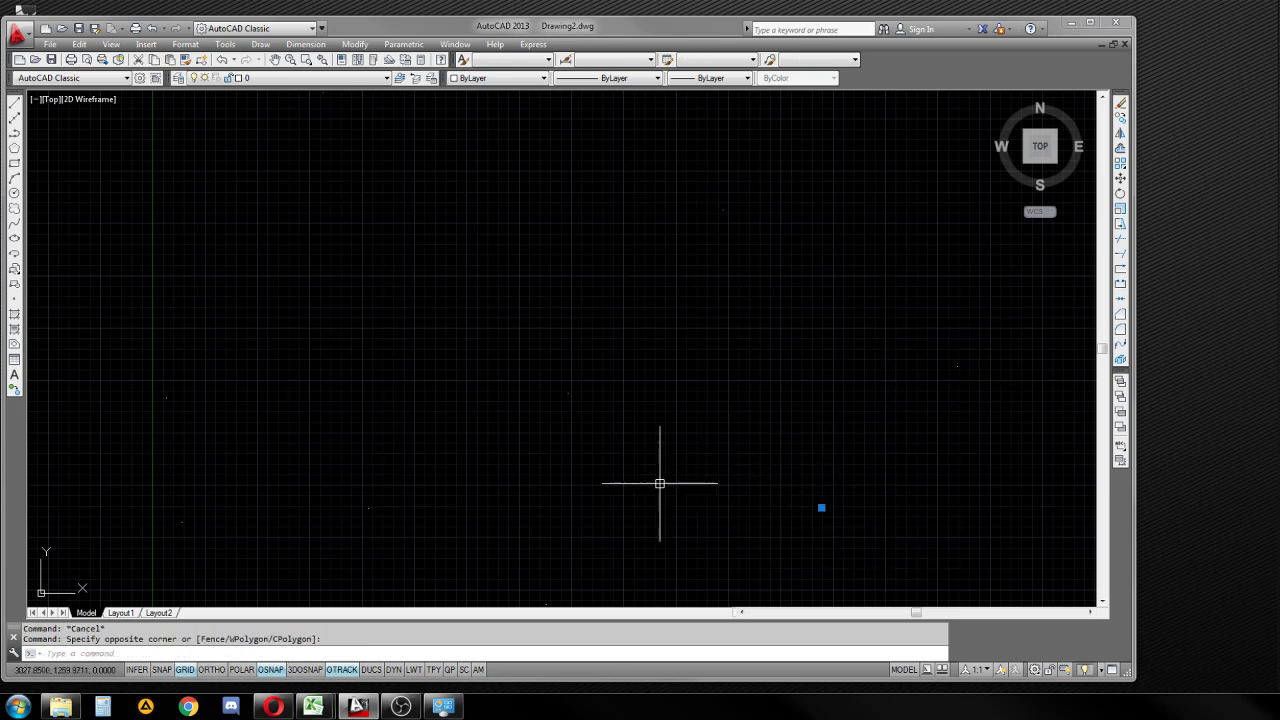
left_click_drag(648, 478, 546, 382)
key("Escape")
left_click(414, 489)
key("Escape")
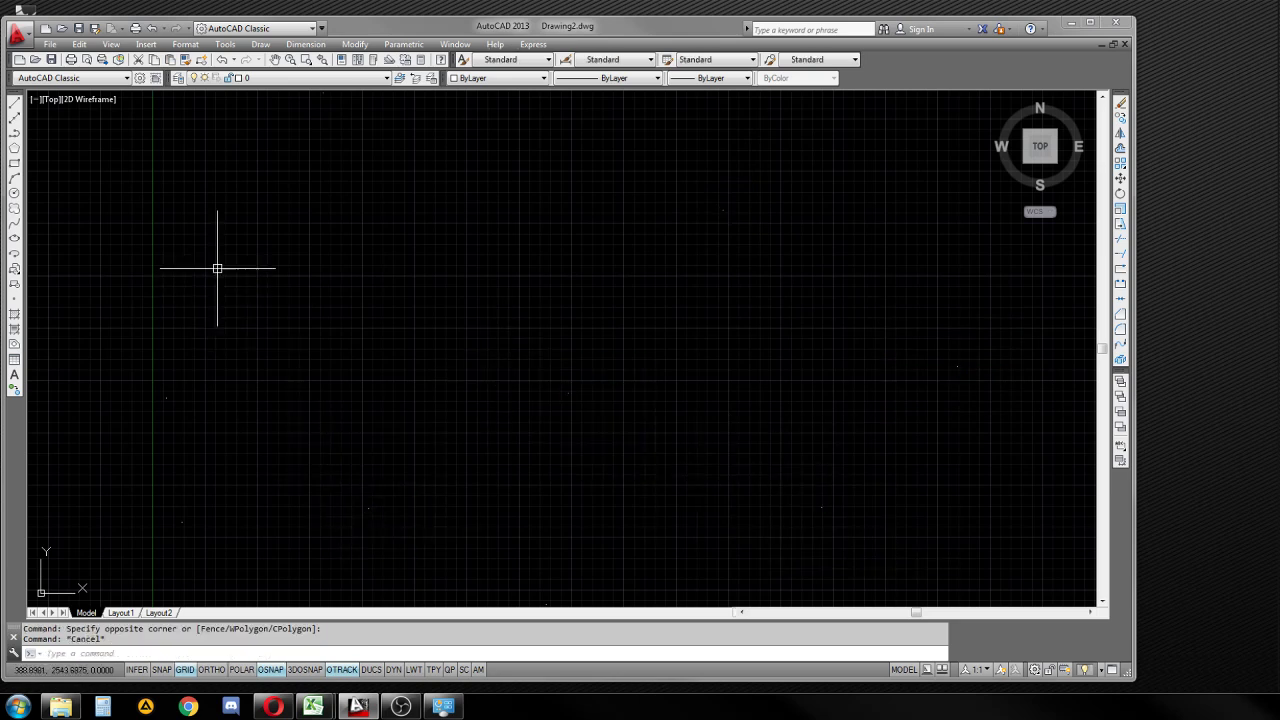
- Set Point Style to circle-with-crosshair, size 20 in absolute units
left_click(187, 45)
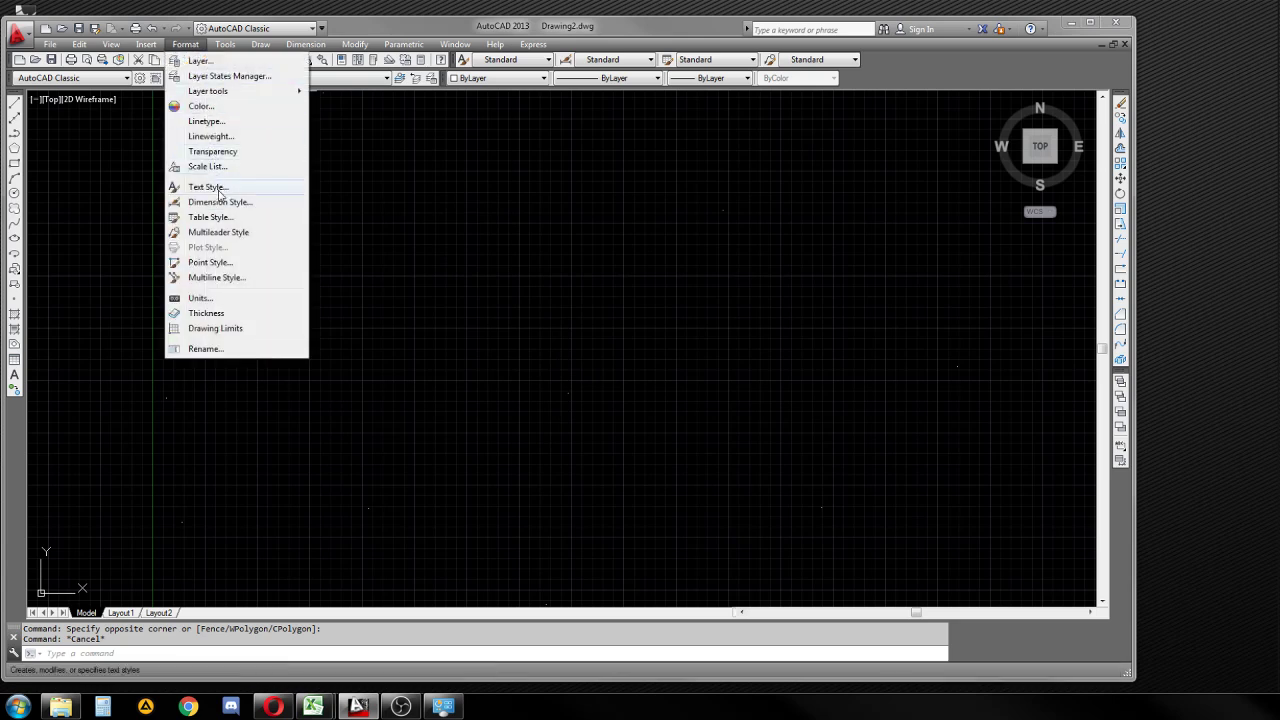
left_click(212, 262)
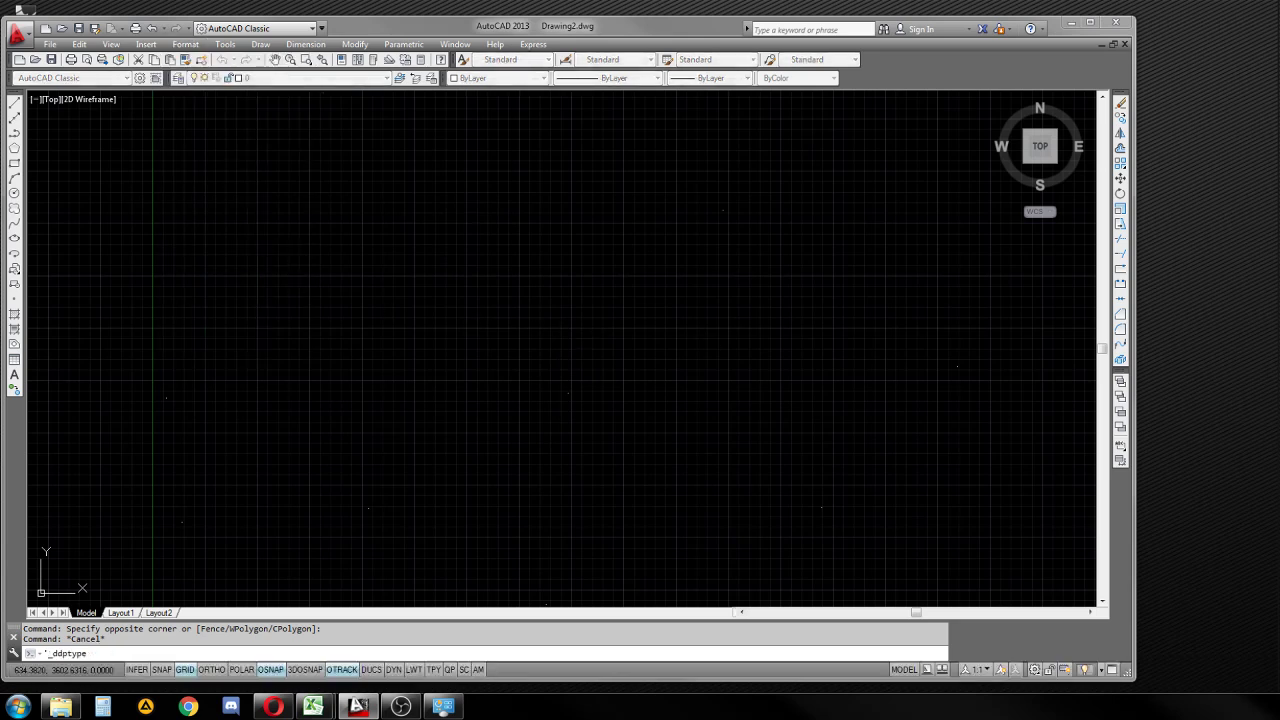
left_click_drag(1005, 258, 554, 244)
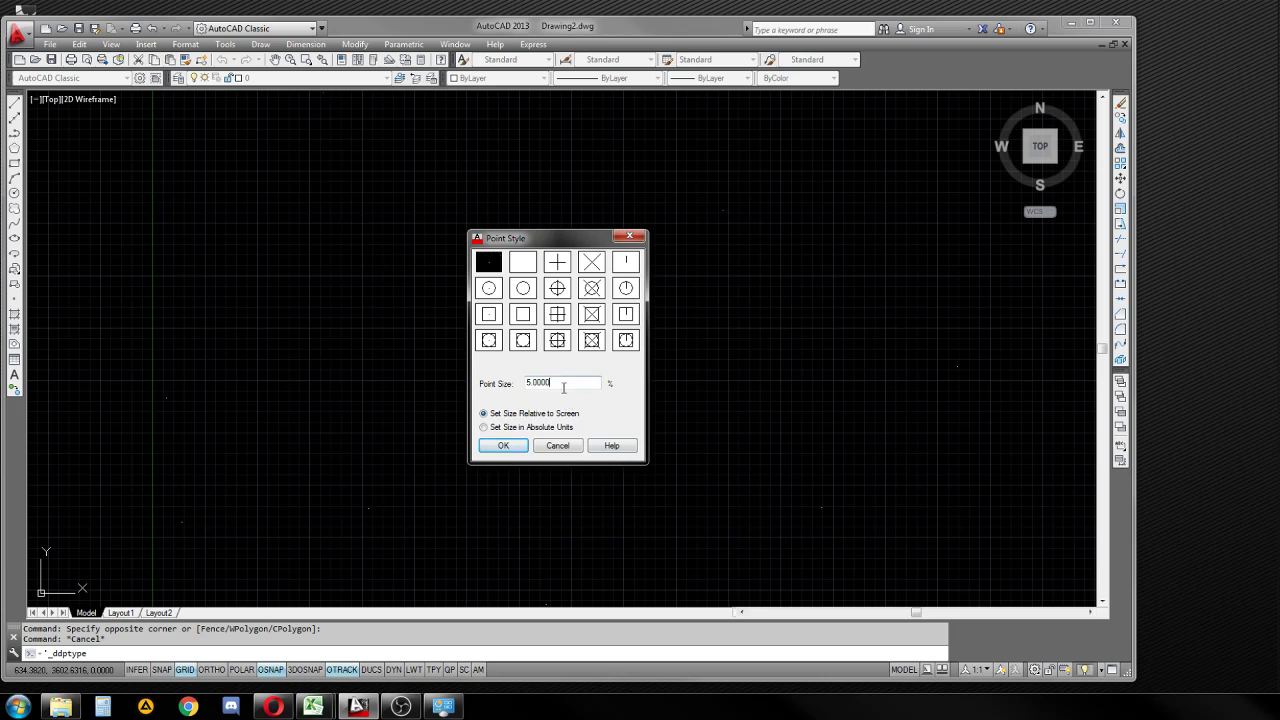
left_click(484, 427)
left_click_drag(558, 385, 497, 383)
type("20")
left_click(558, 292)
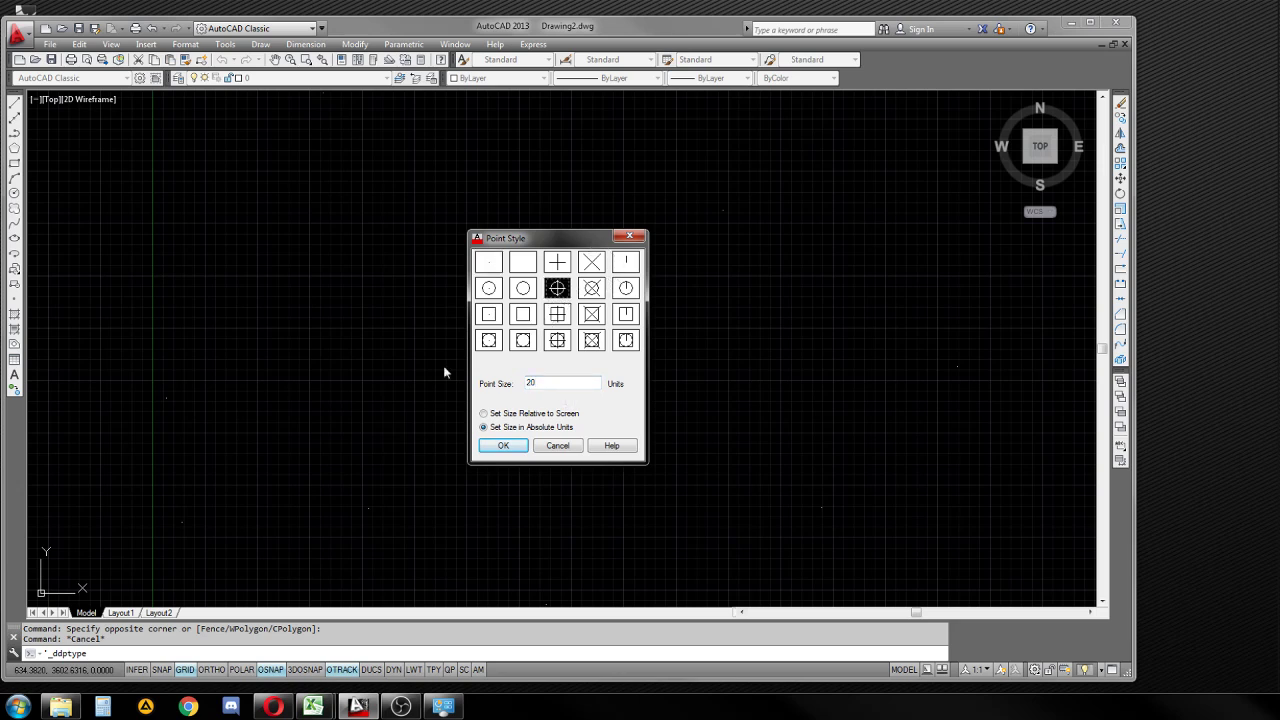
left_click(503, 445)
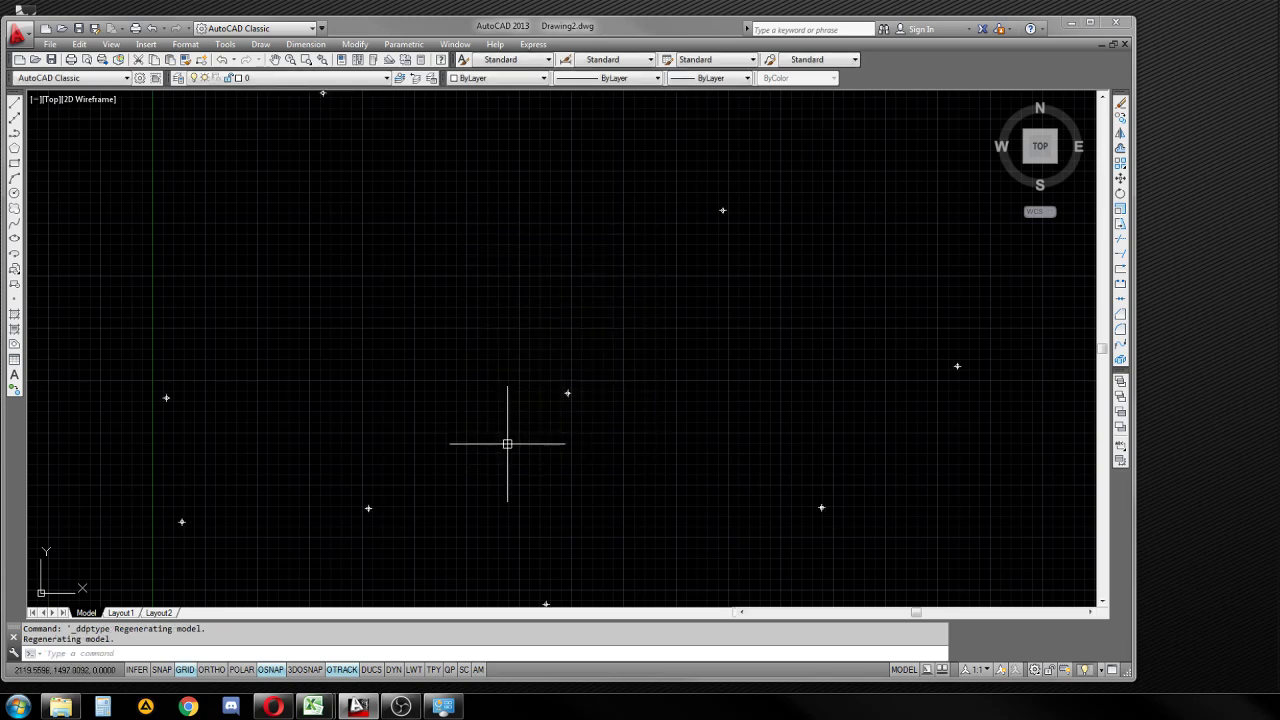
- Zoom in to inspect the new point markers, then go back to the Excel workbook
scroll(830, 521, "up", 2)
scroll(771, 443, "up", 2)
scroll(730, 433, "up", 2)
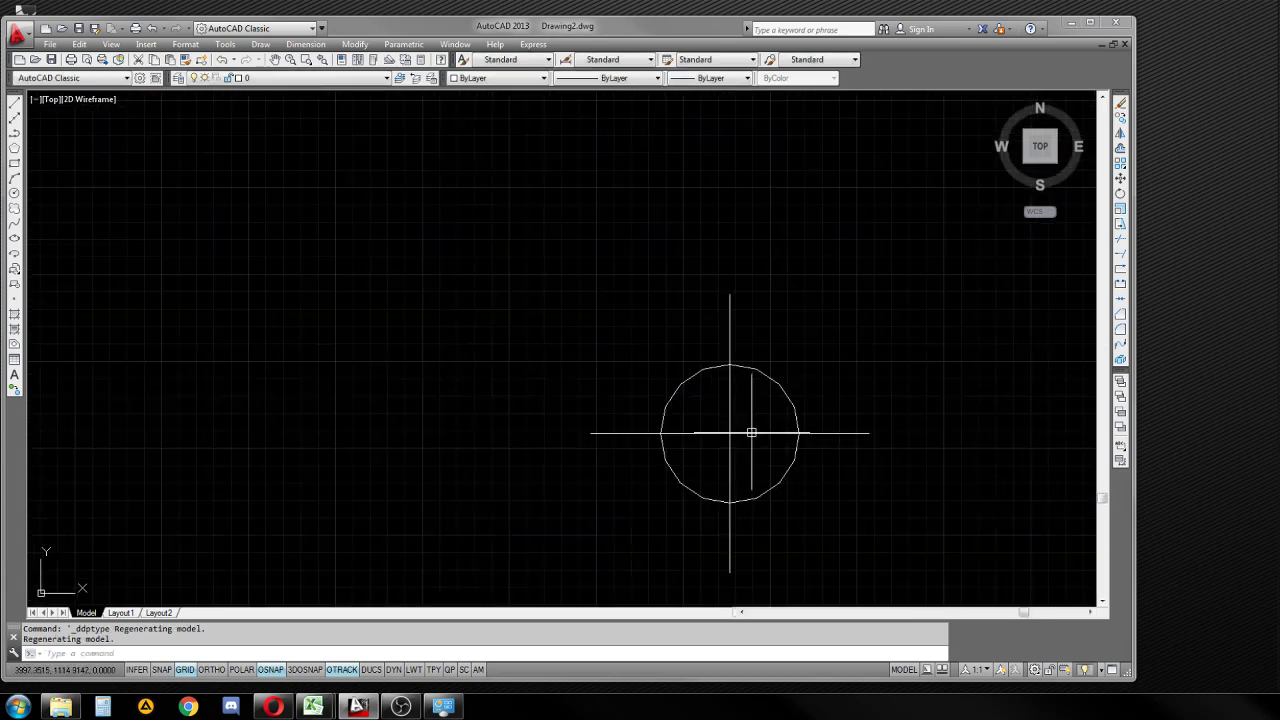
left_click(659, 399)
scroll(659, 399, "down", 3)
key("Escape")
left_click(537, 366)
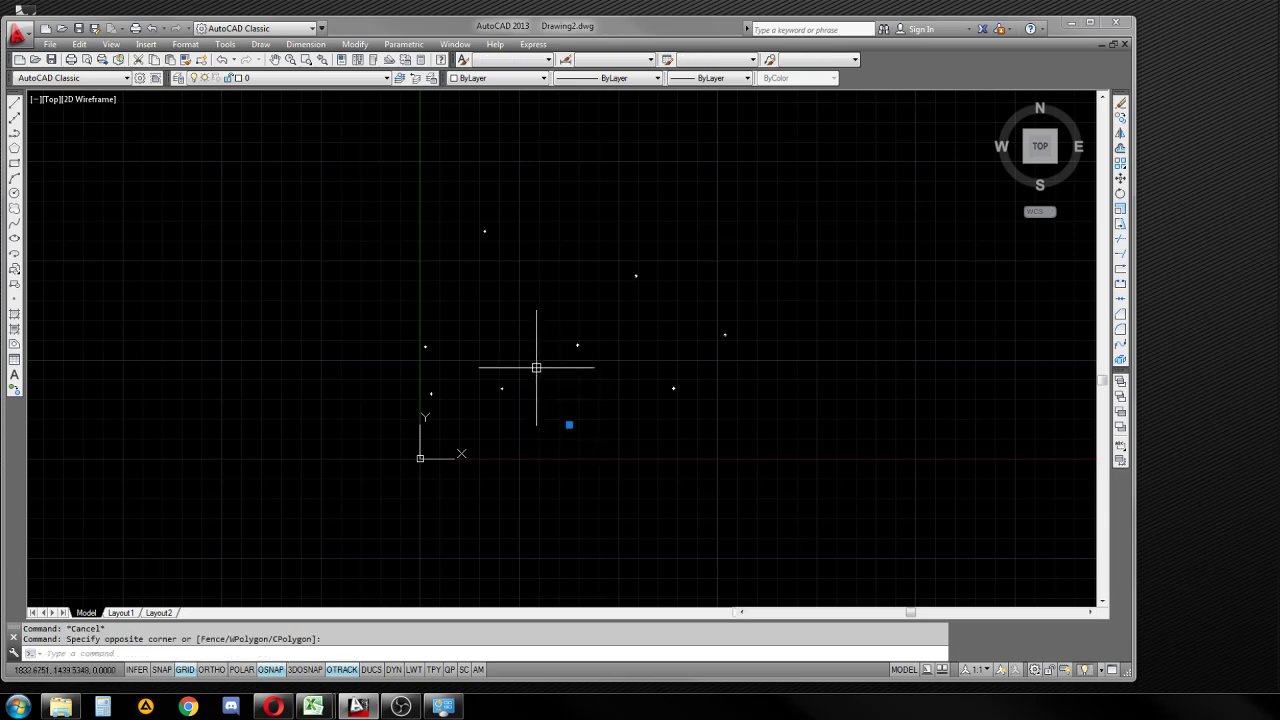
scroll(492, 446, "up", 2)
key("Escape")
scroll(343, 309, "down", 2)
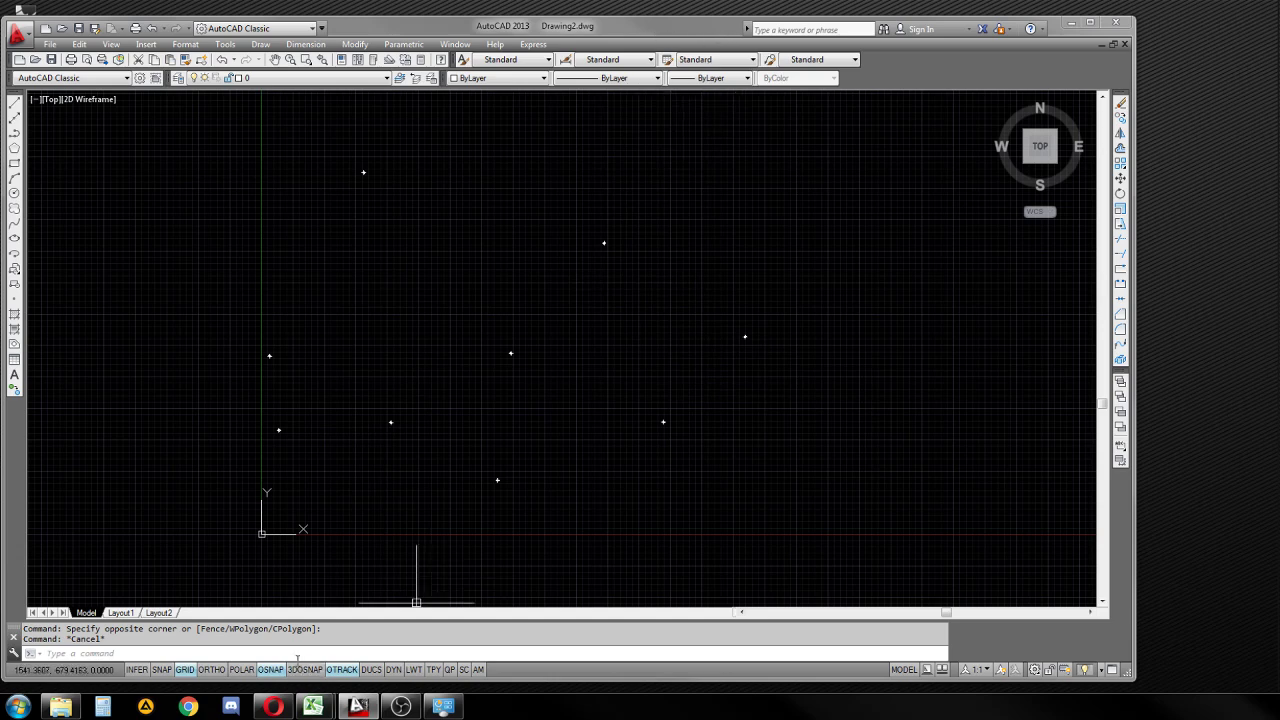
mouse_move(313, 707)
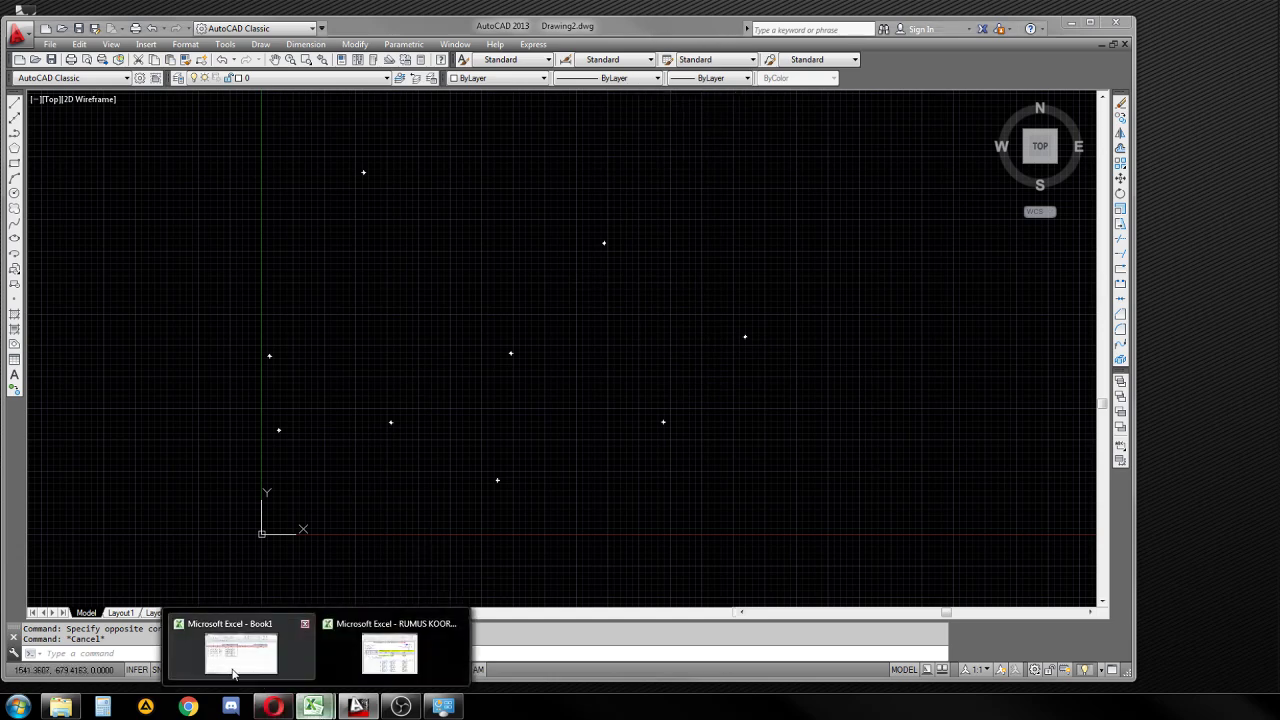
left_click(245, 655)
- Clear the copy marquee and re-enter -TEXT M in cell G5
left_click(400, 301)
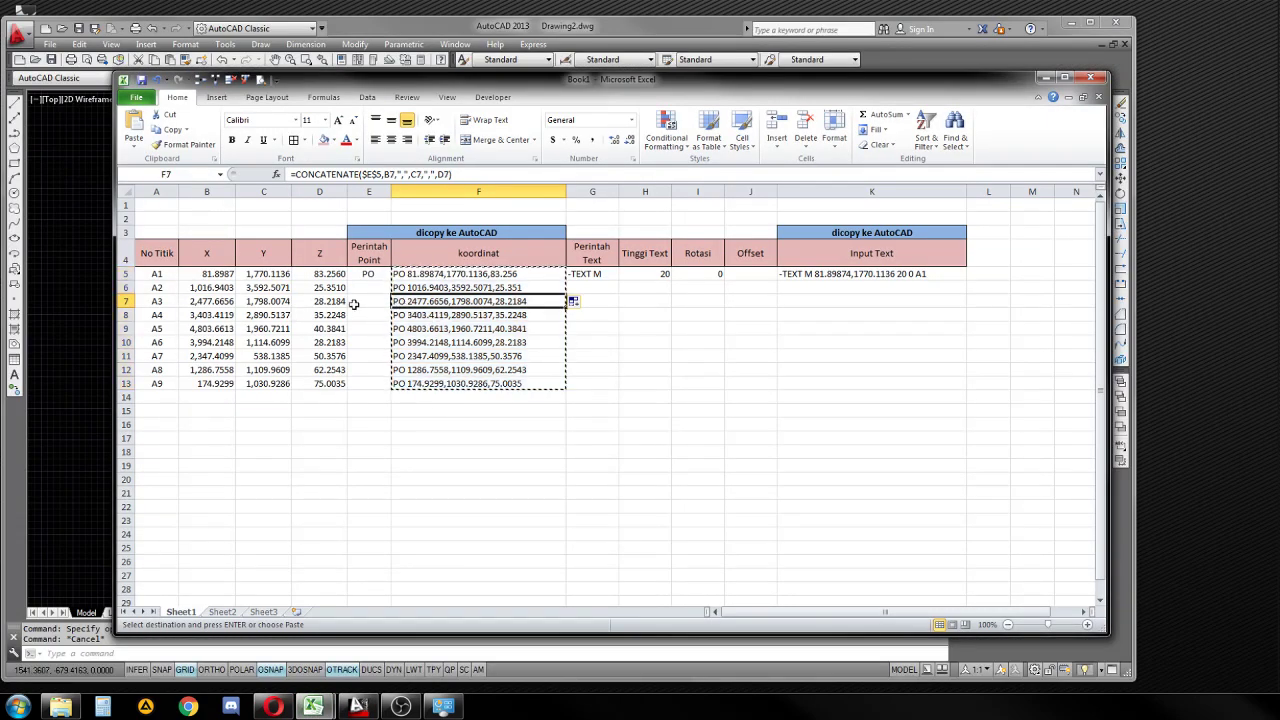
key("Escape")
left_click(158, 274)
left_click(157, 301)
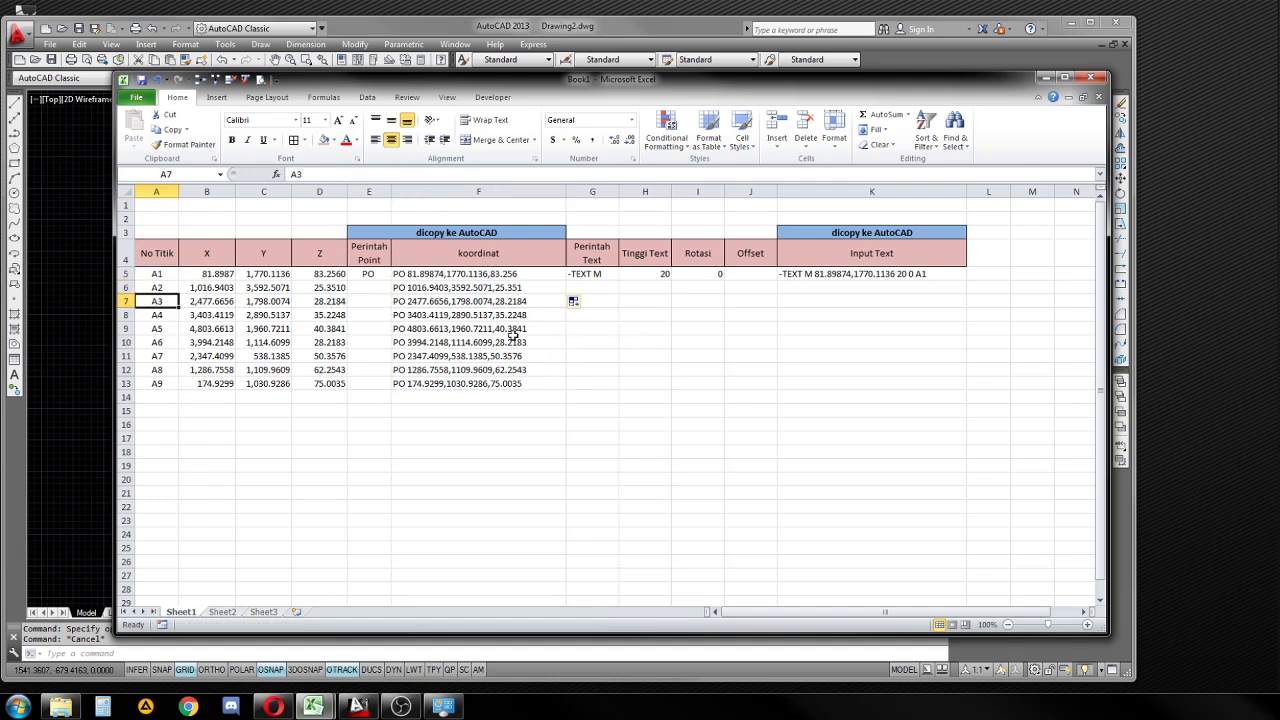
left_click(725, 285)
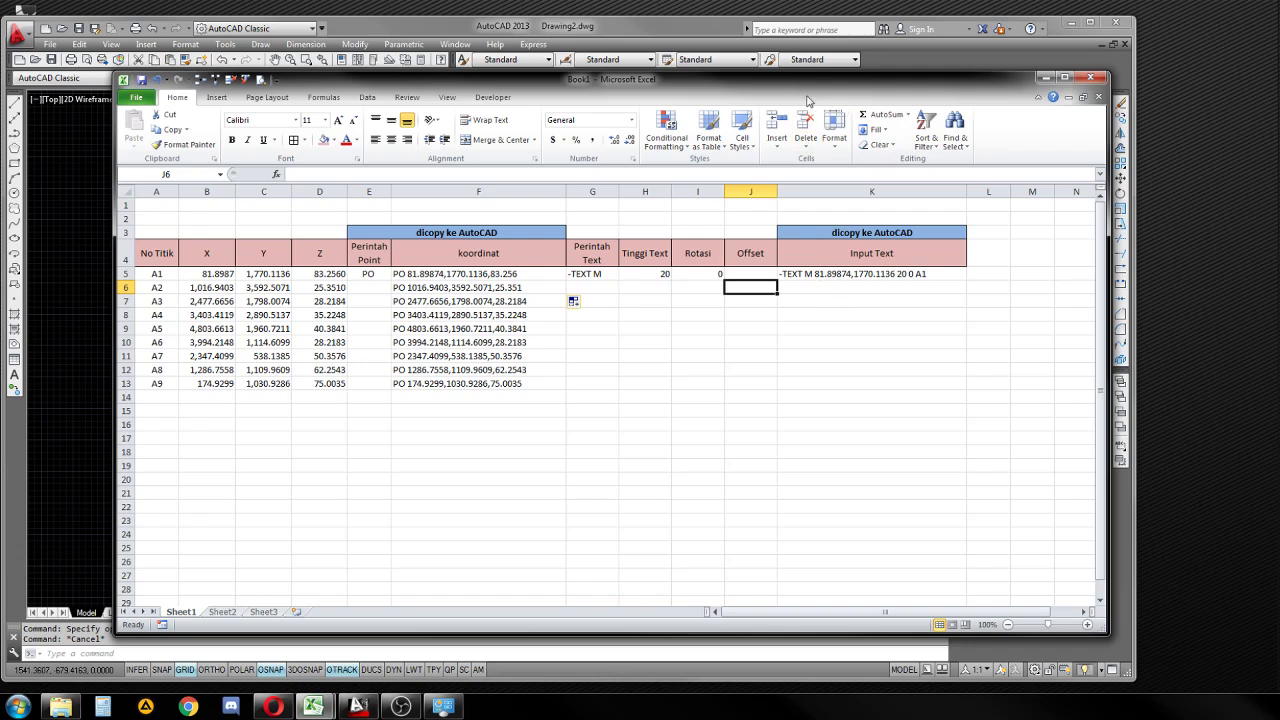
left_click_drag(808, 78, 762, 60)
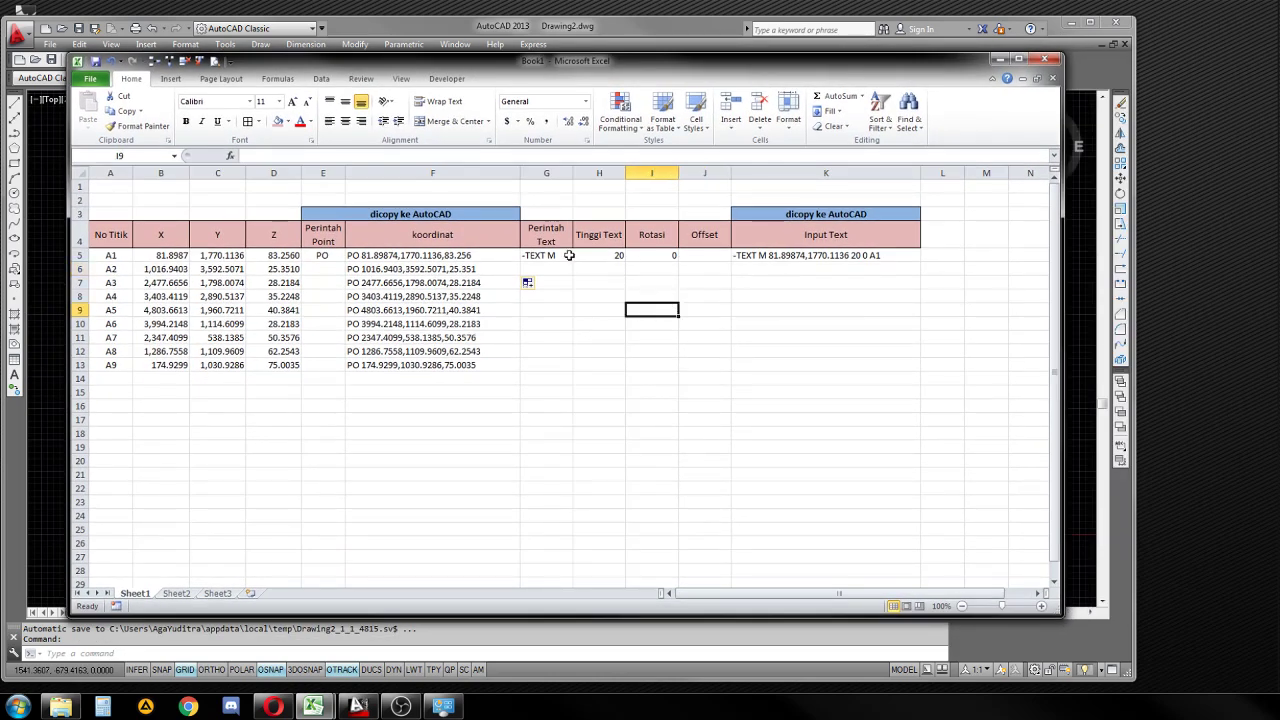
left_click(556, 261)
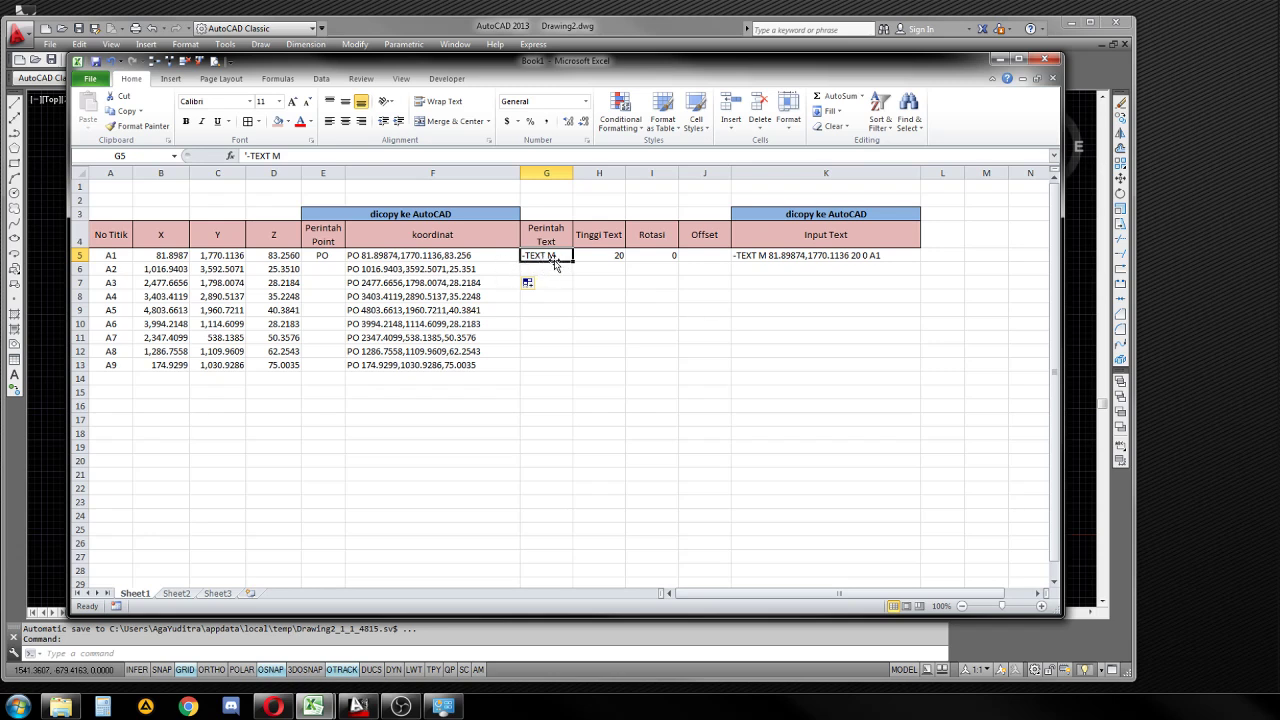
left_click(550, 282)
left_click(557, 257)
key("Delete")
type("-")
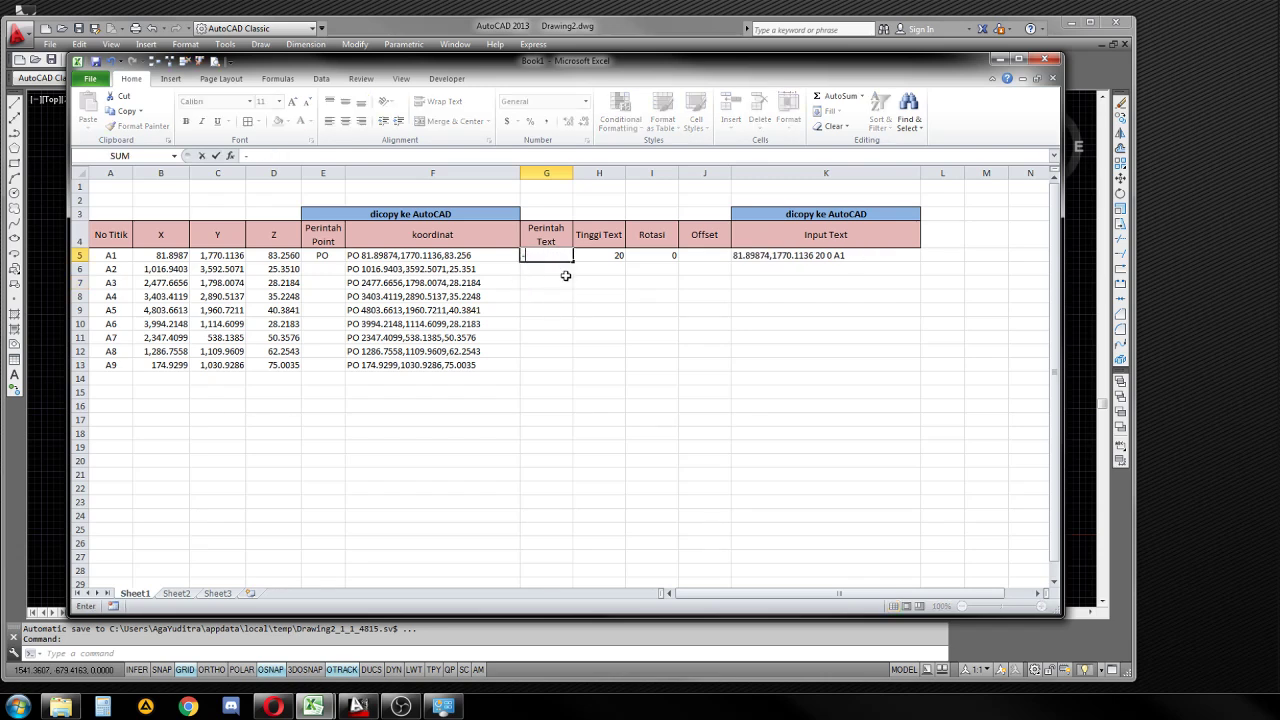
type("TEXT")
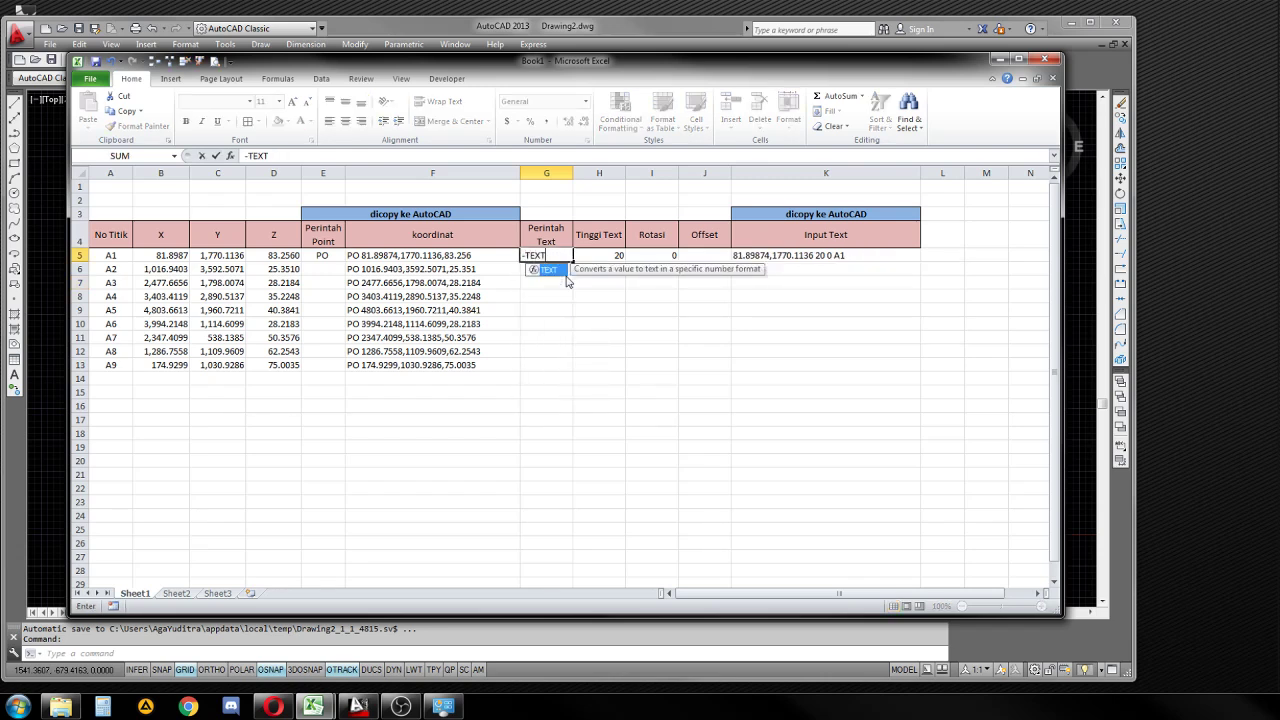
type(" M")
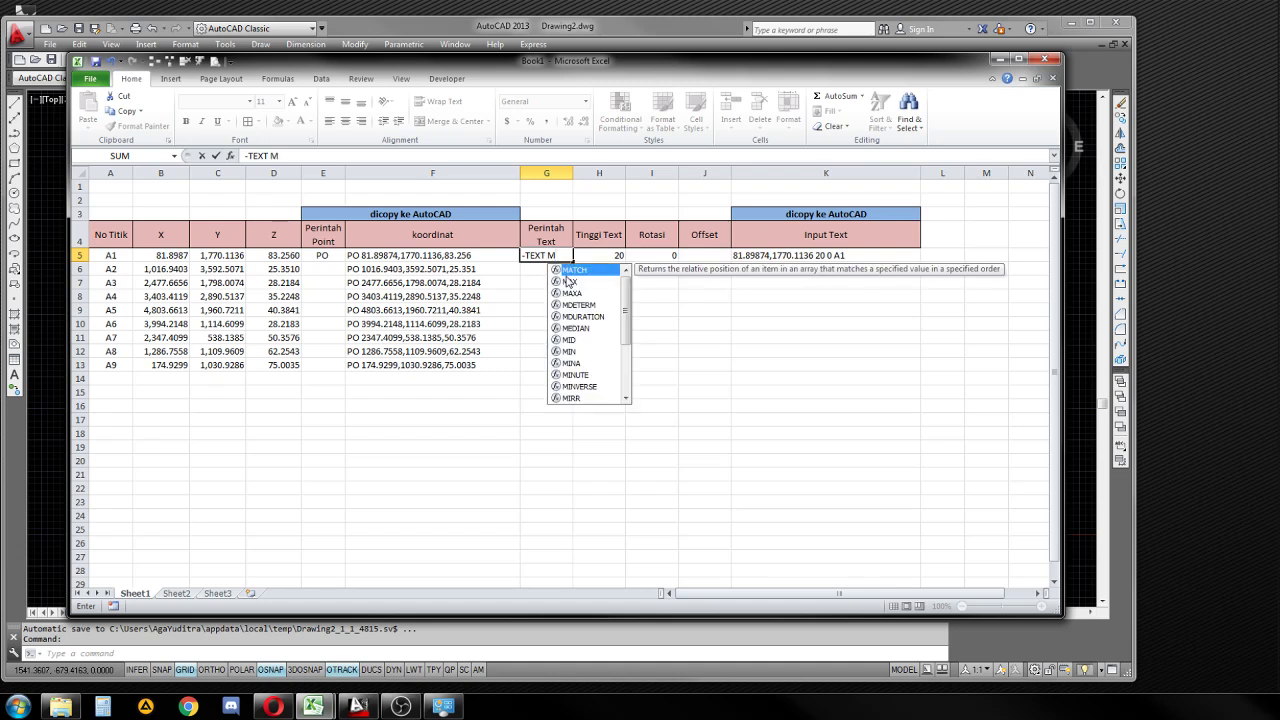
key("Return")
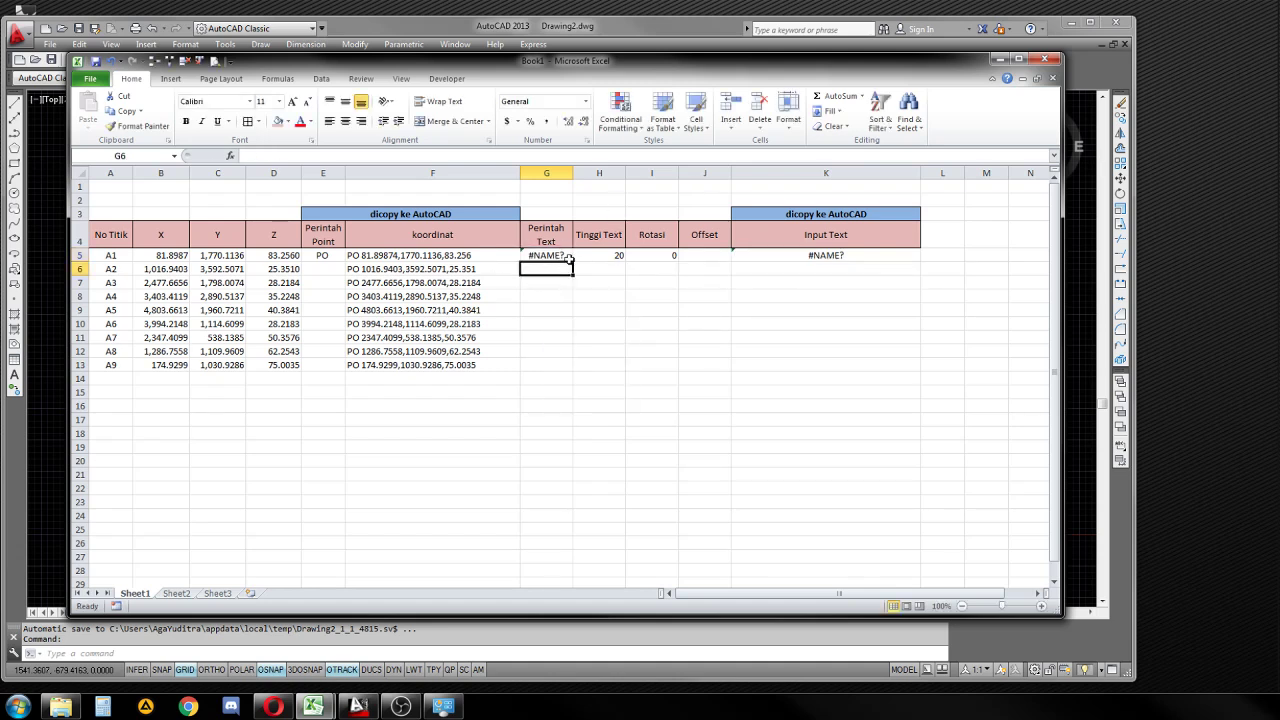
- Prefix G5 with an apostrophe so it reads '-TEXT M as literal text
left_click(553, 255)
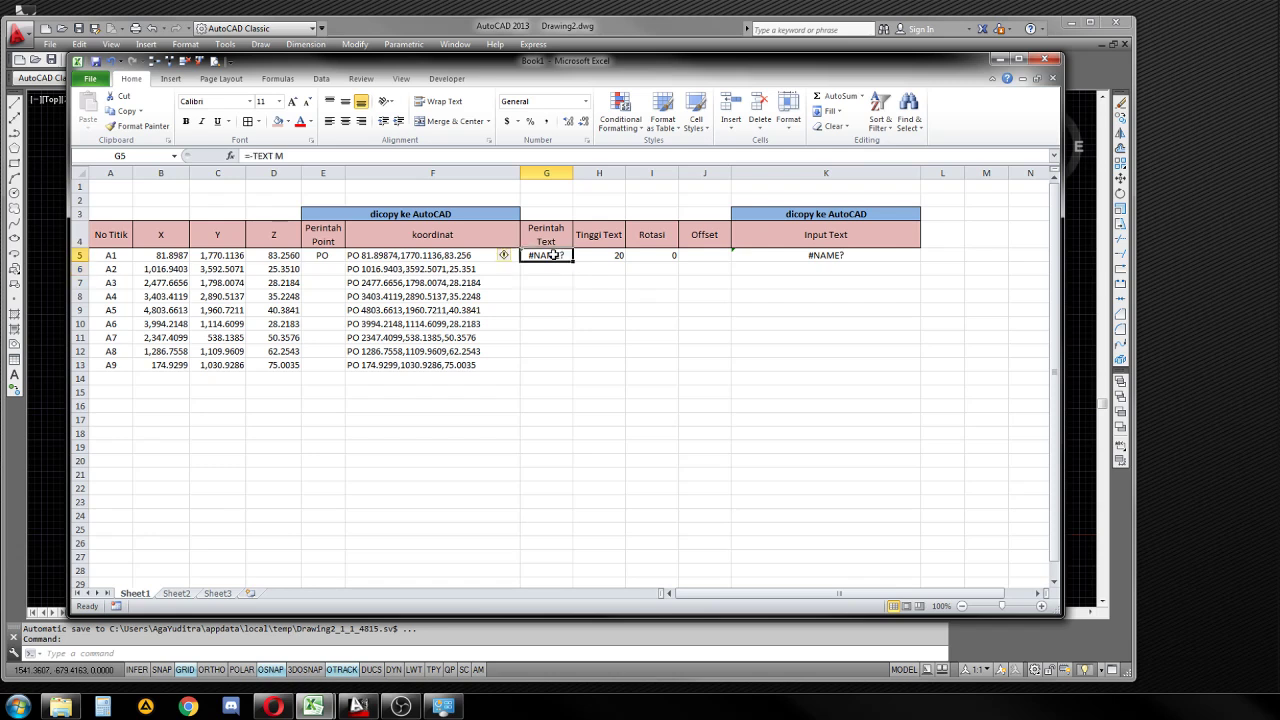
left_click(251, 156)
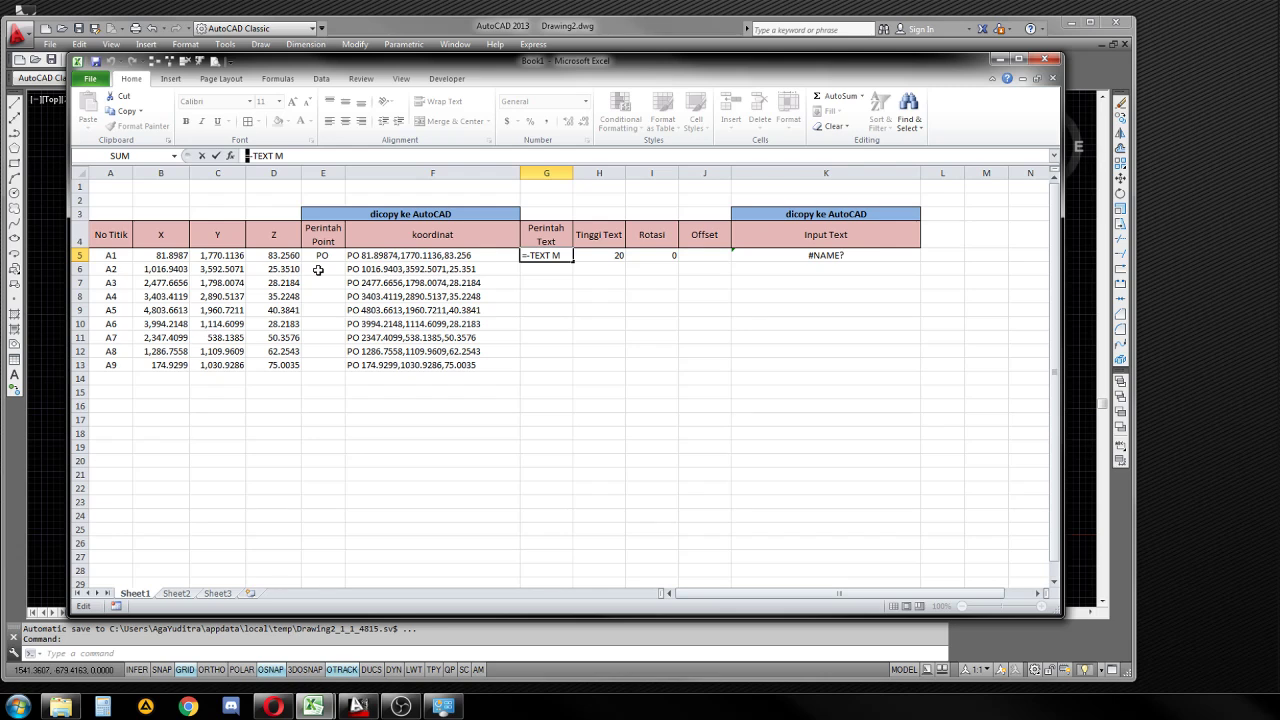
type("'")
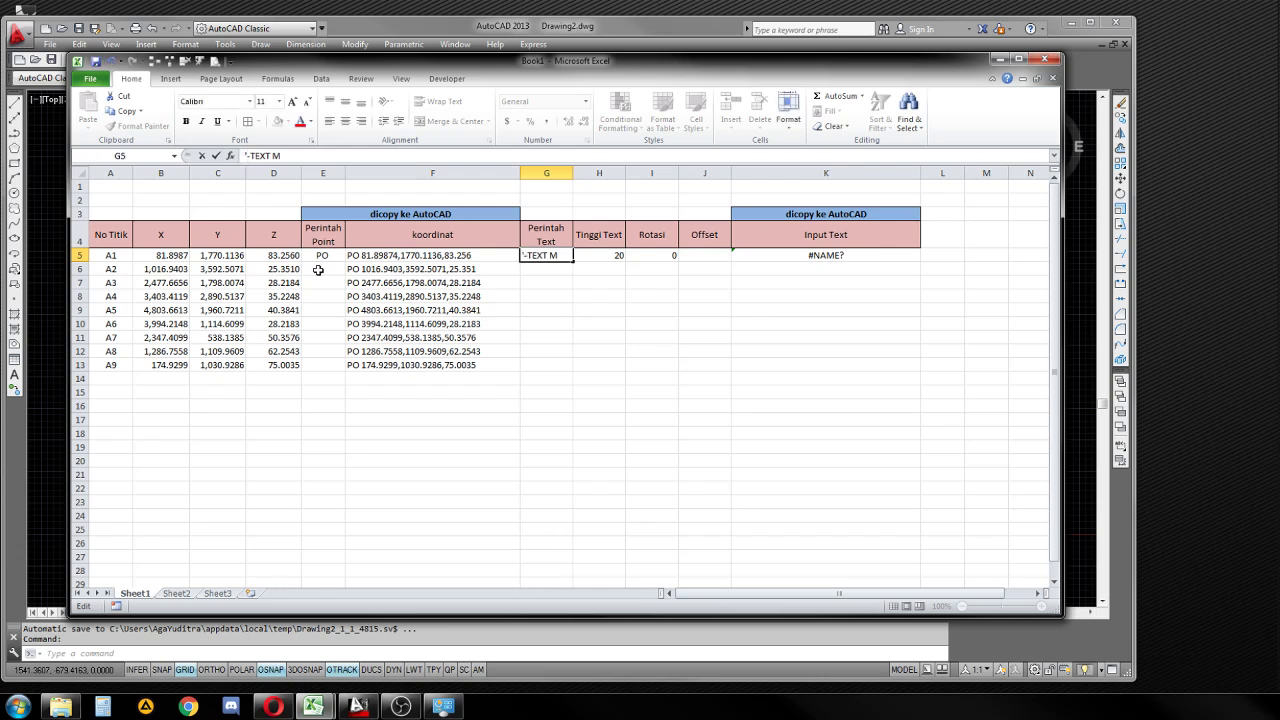
key("Return")
left_click(781, 256)
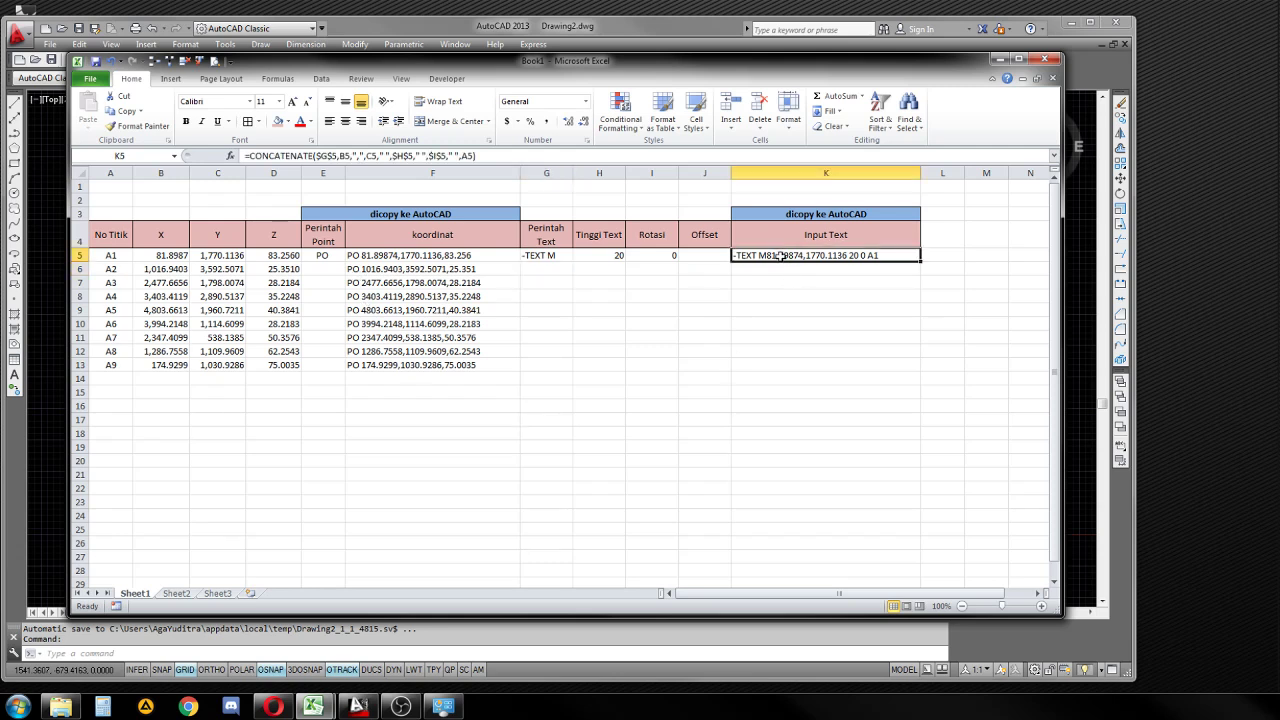
left_click(615, 258)
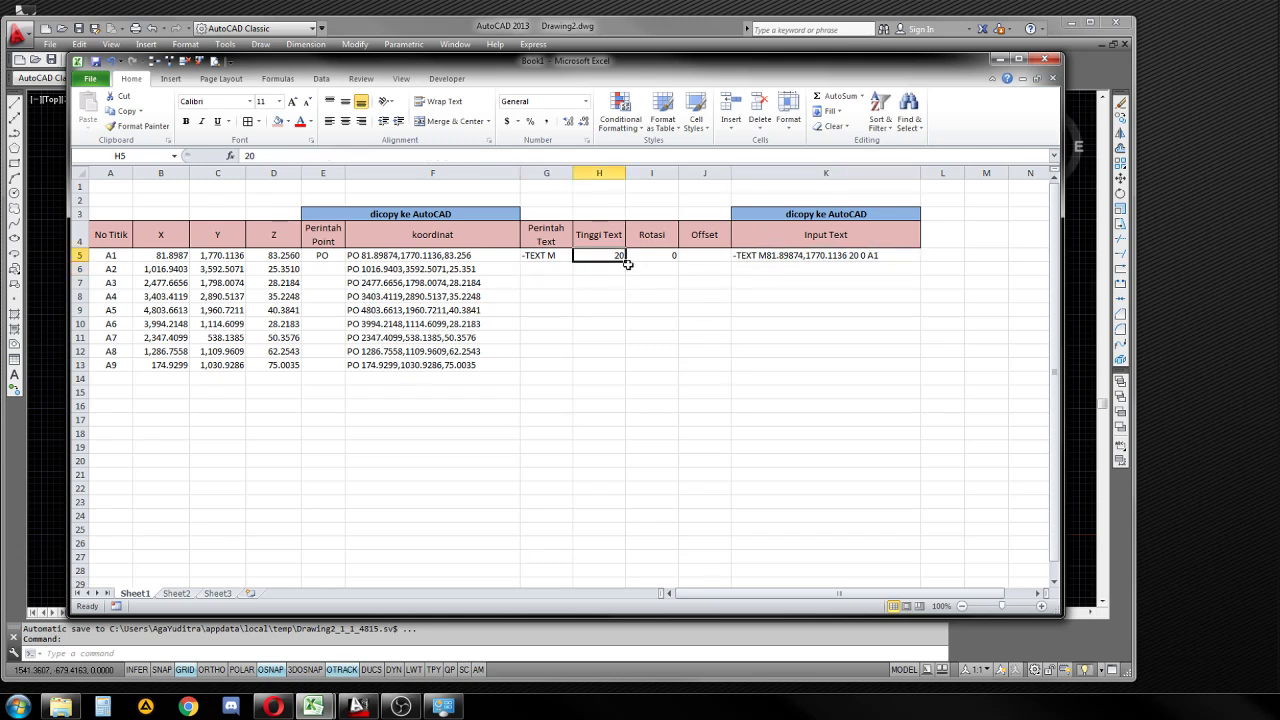
left_click(660, 257)
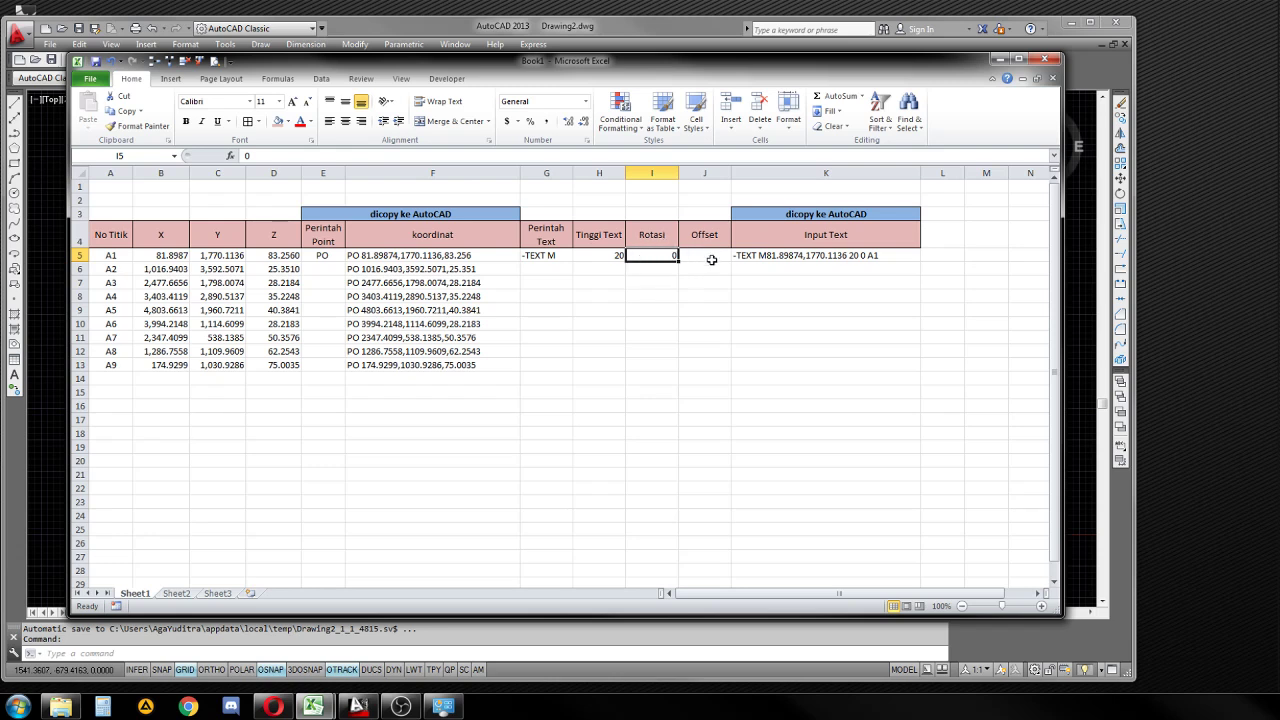
left_click(710, 258)
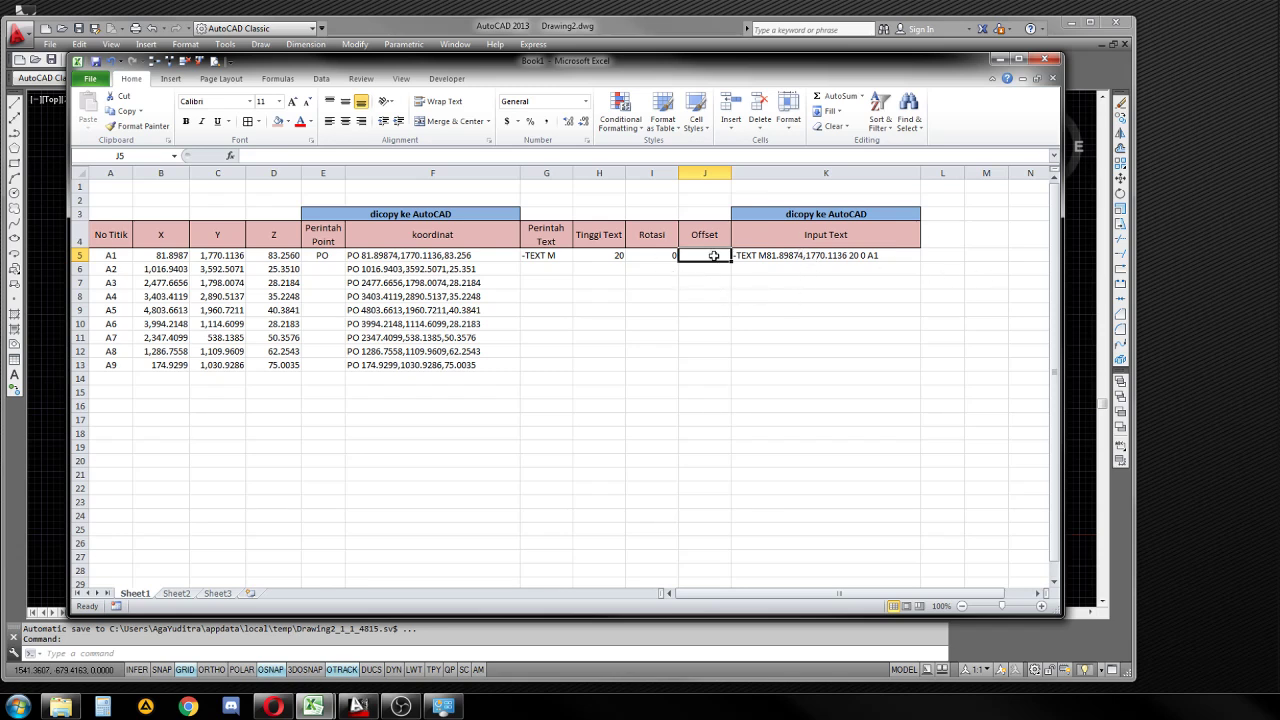
left_click(798, 258)
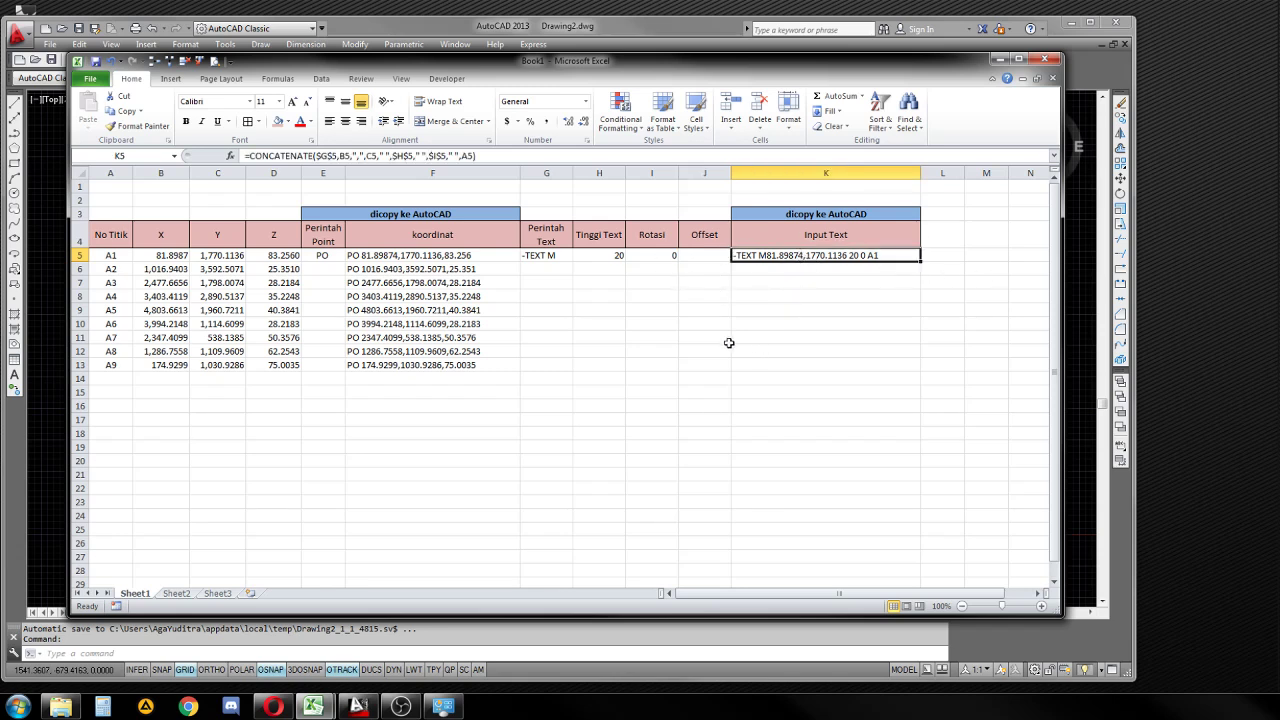
left_click(768, 268)
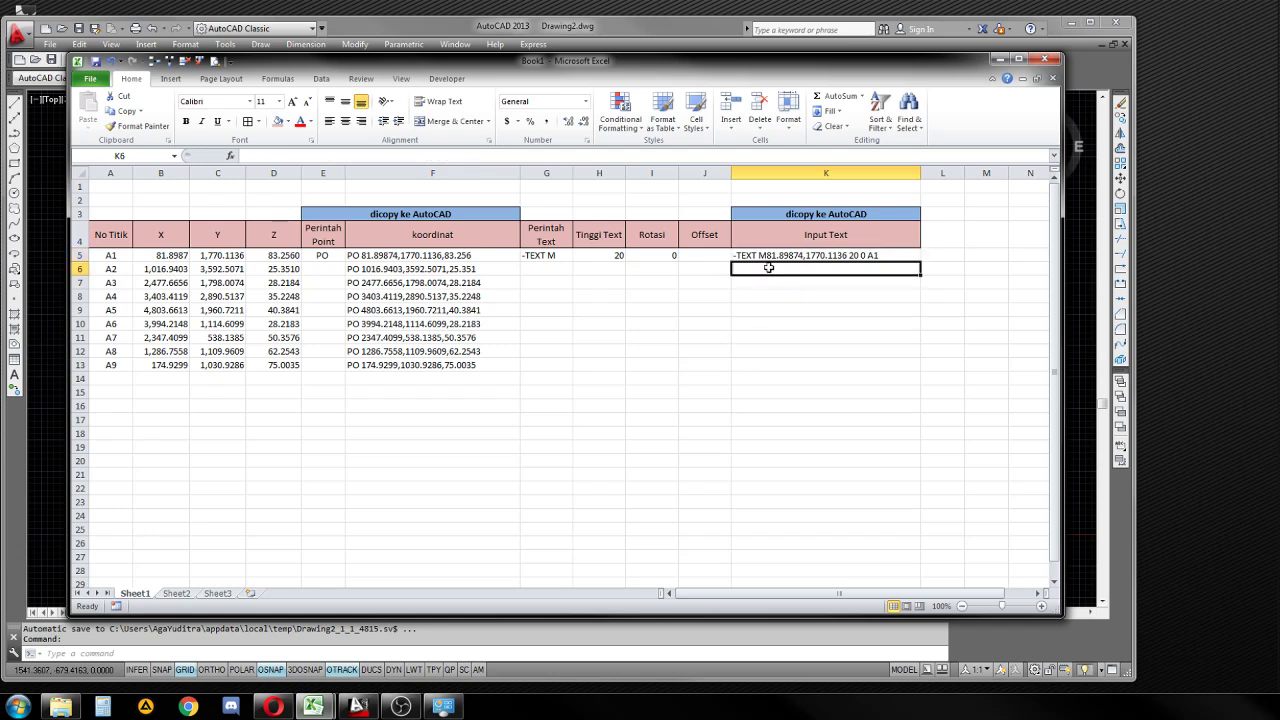
key("Up")
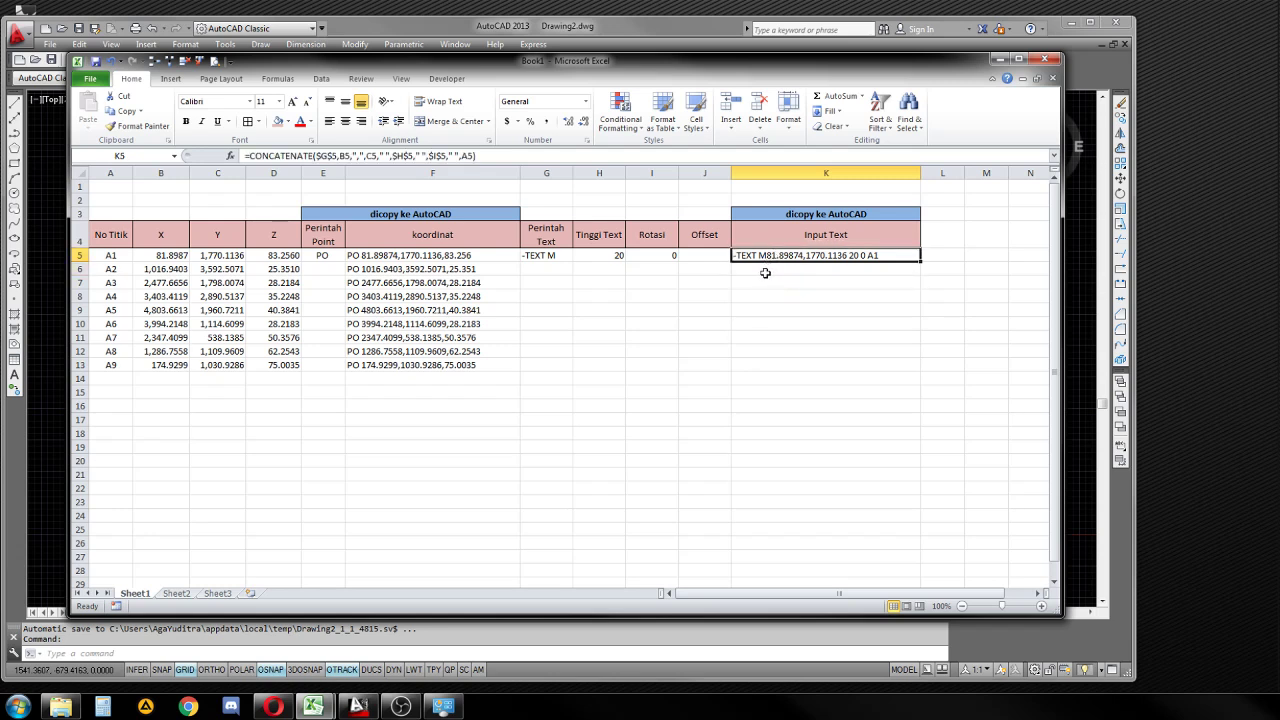
left_click(766, 268)
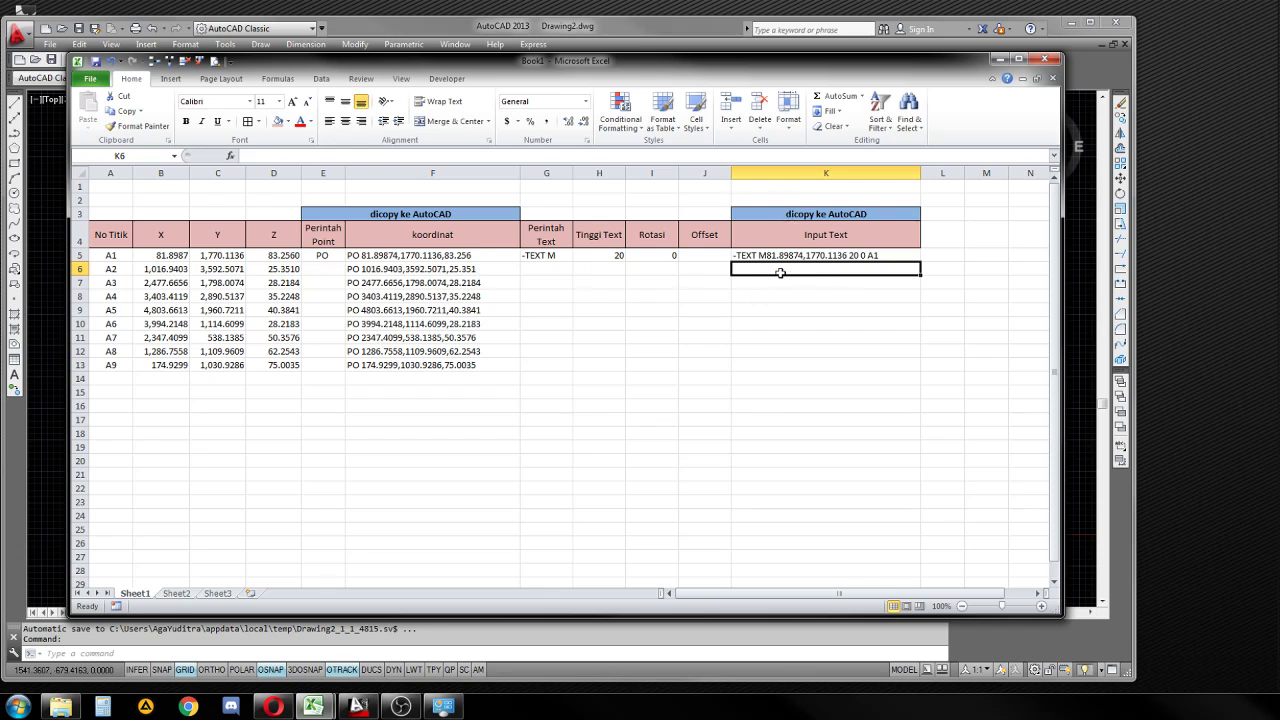
- Start a CONCATENATE formula in K6 joining G5, B6 and C6
left_click(771, 256)
left_click(765, 271)
type("=")
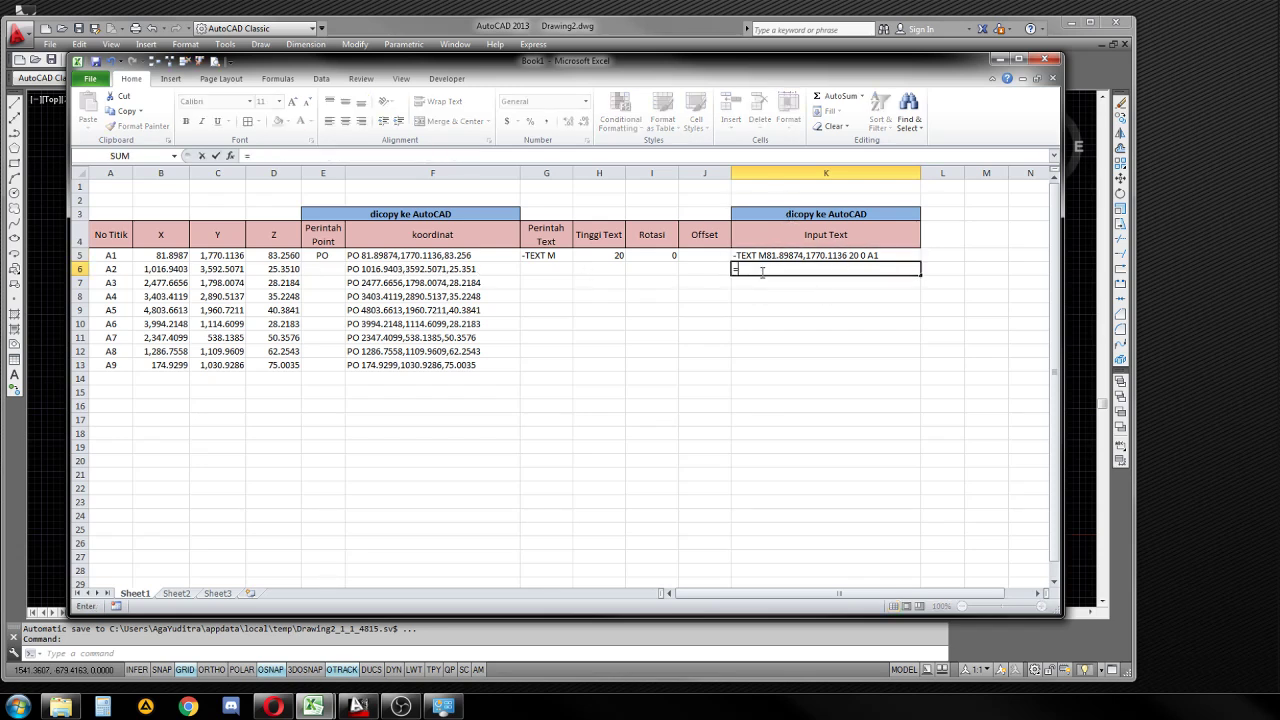
type("C")
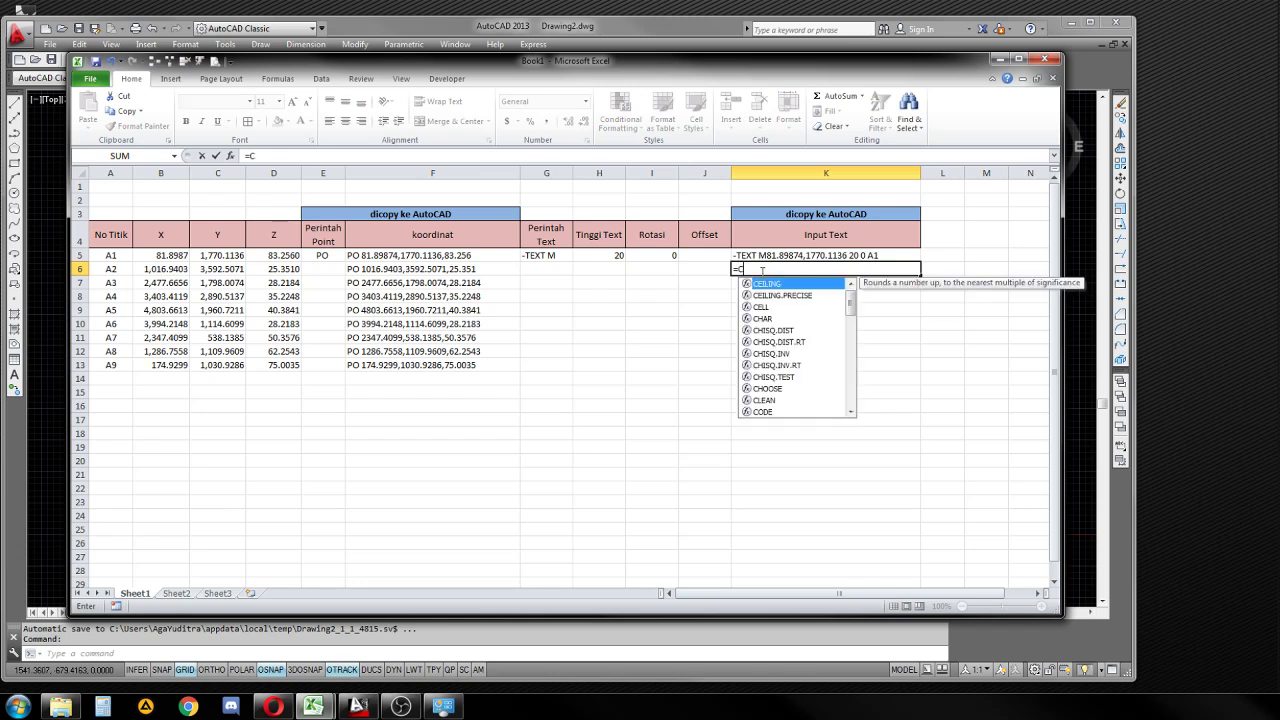
type("ON")
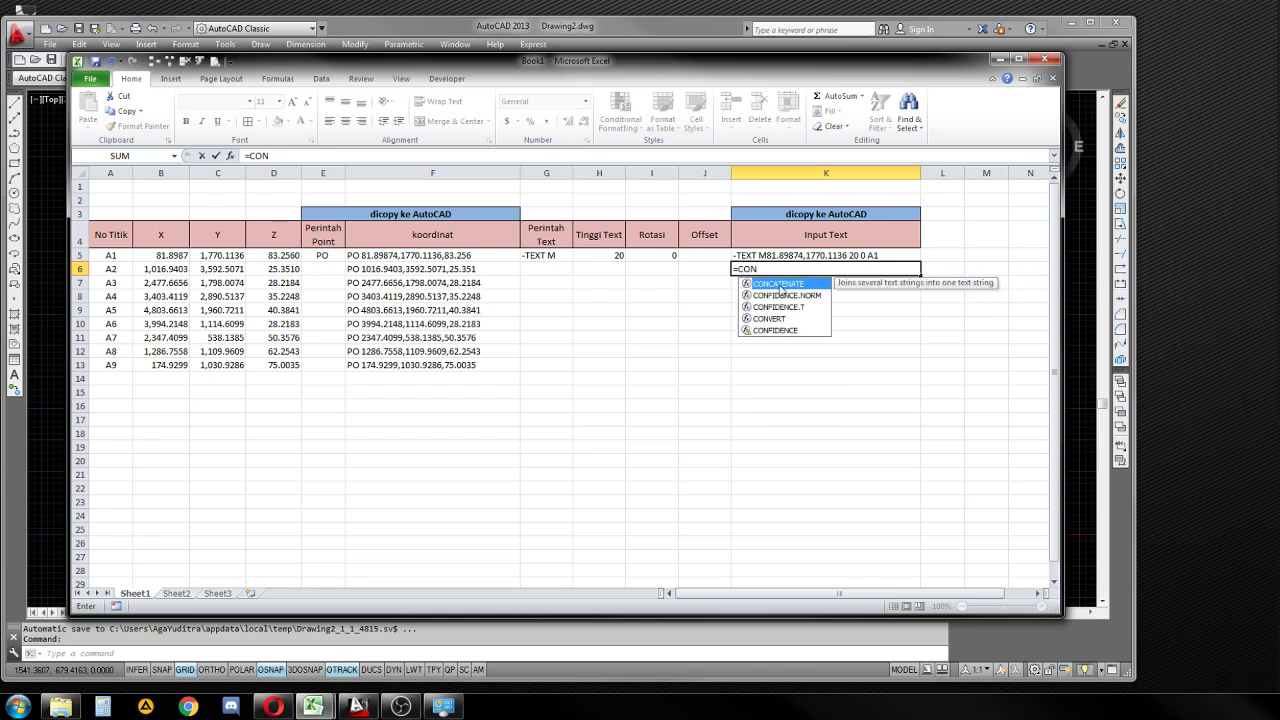
double_click(788, 287)
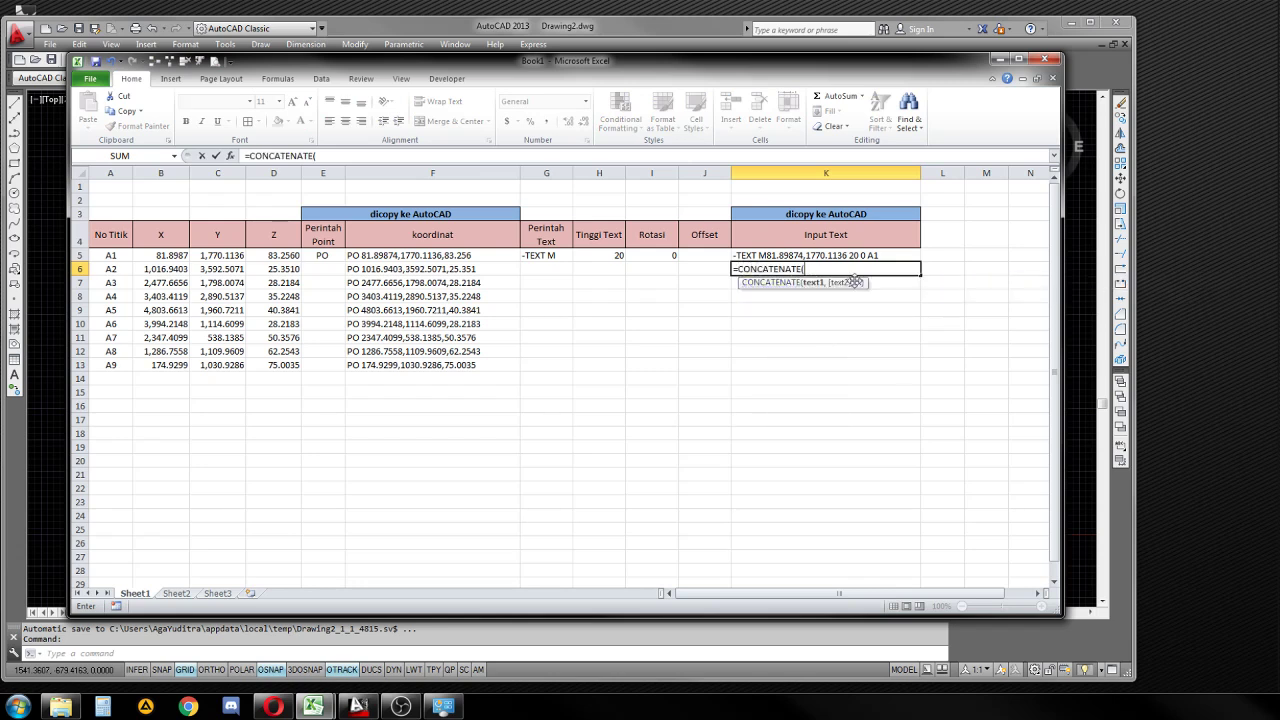
left_click(553, 259)
type(",")
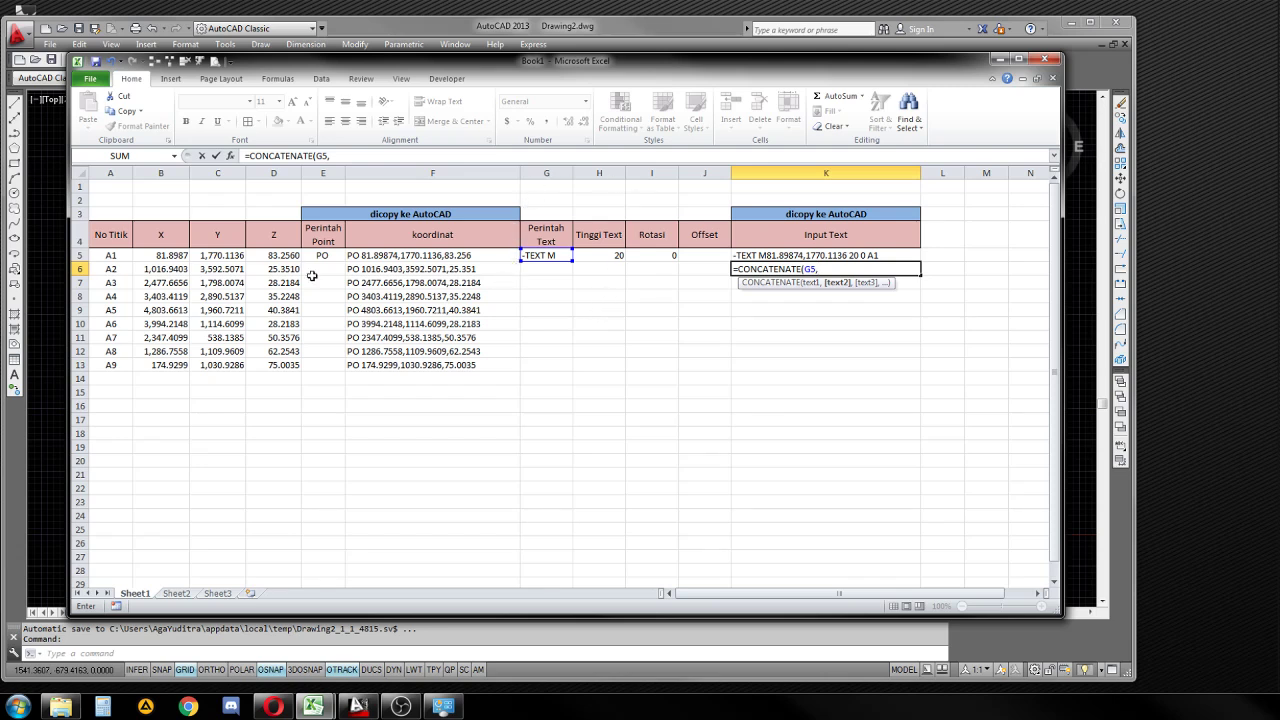
left_click(167, 269)
type(",\",")
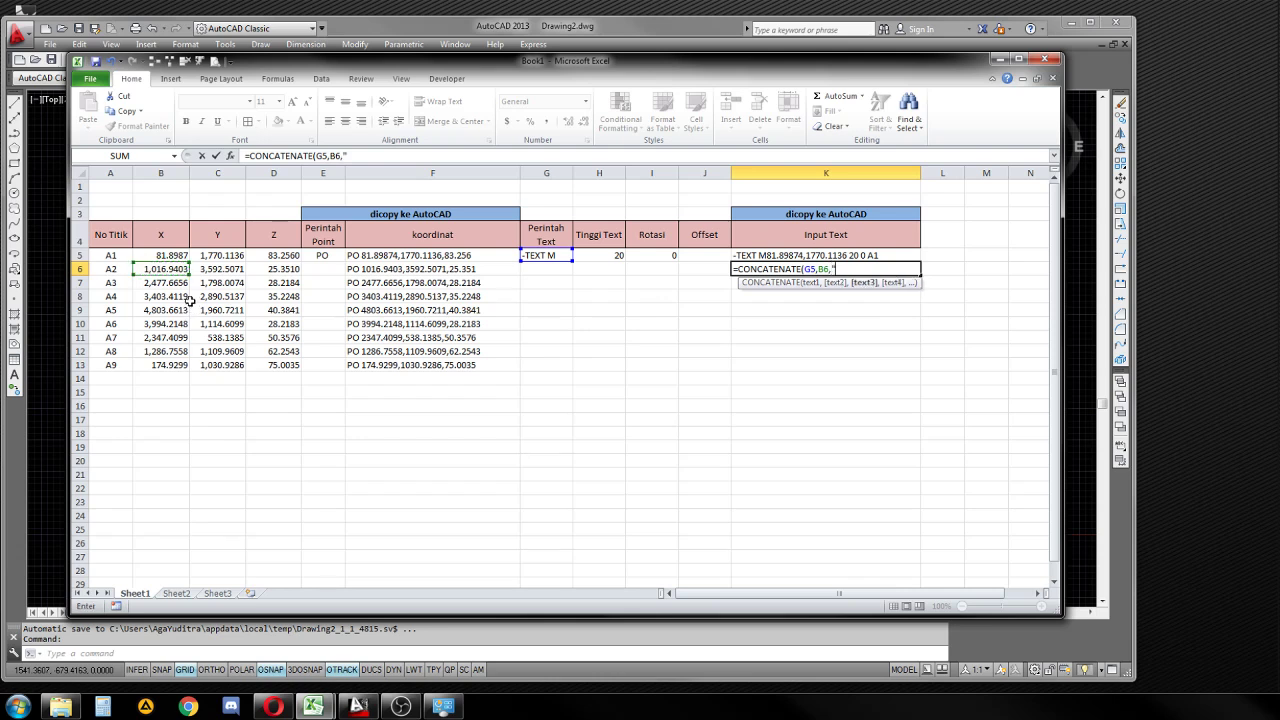
left_click(212, 269)
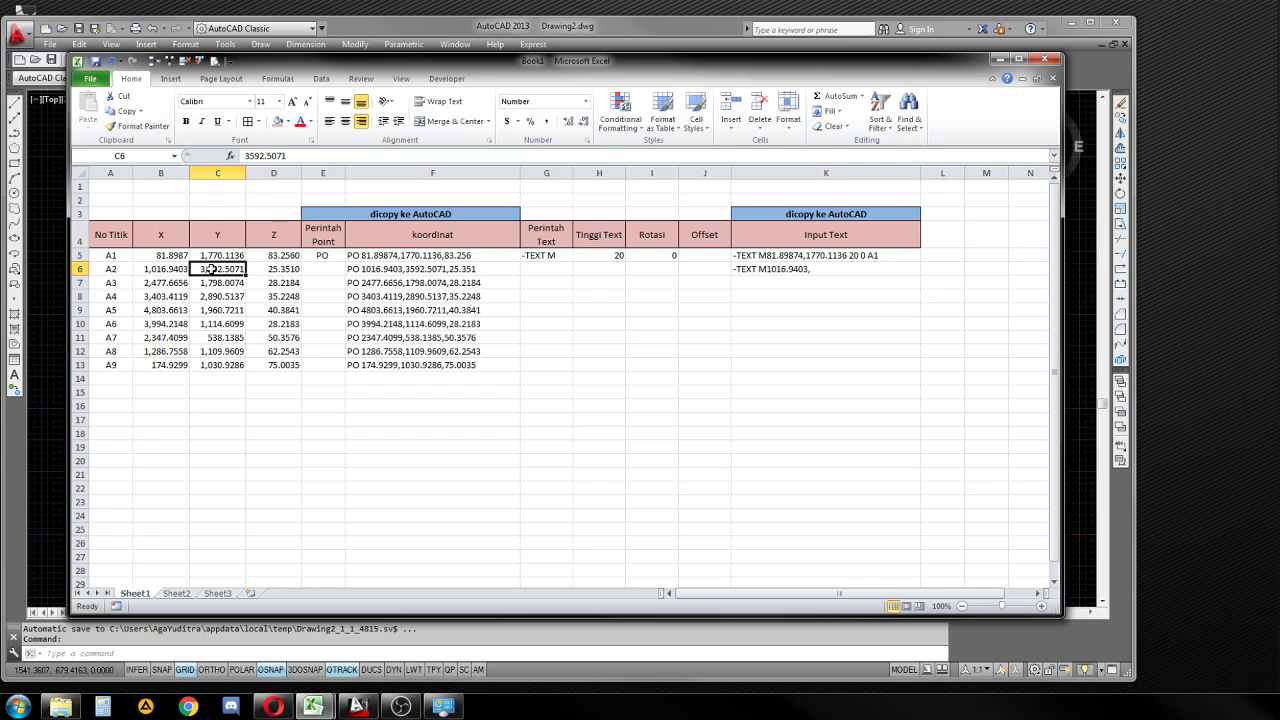
- Finish K6's formula as =CONCATENATE(G5,B6,",",C6,H5,I5,A6) and commit it
left_click(806, 270)
left_click(356, 156)
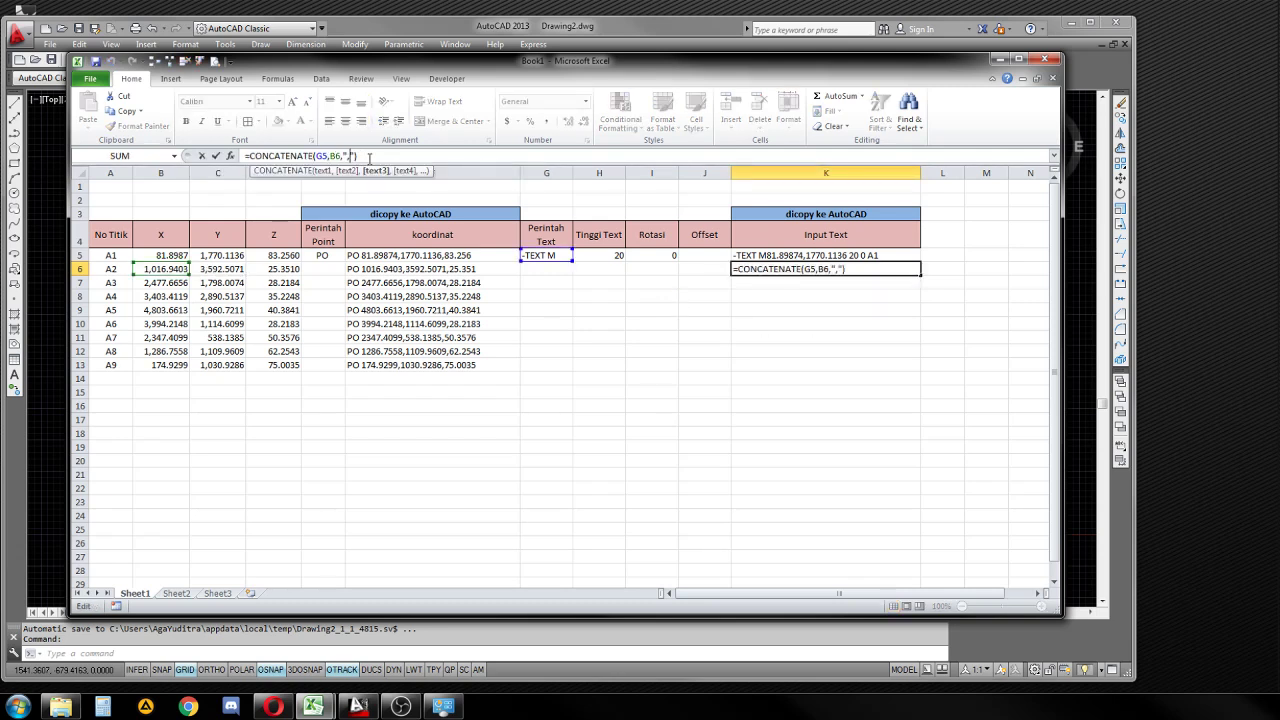
type(",")
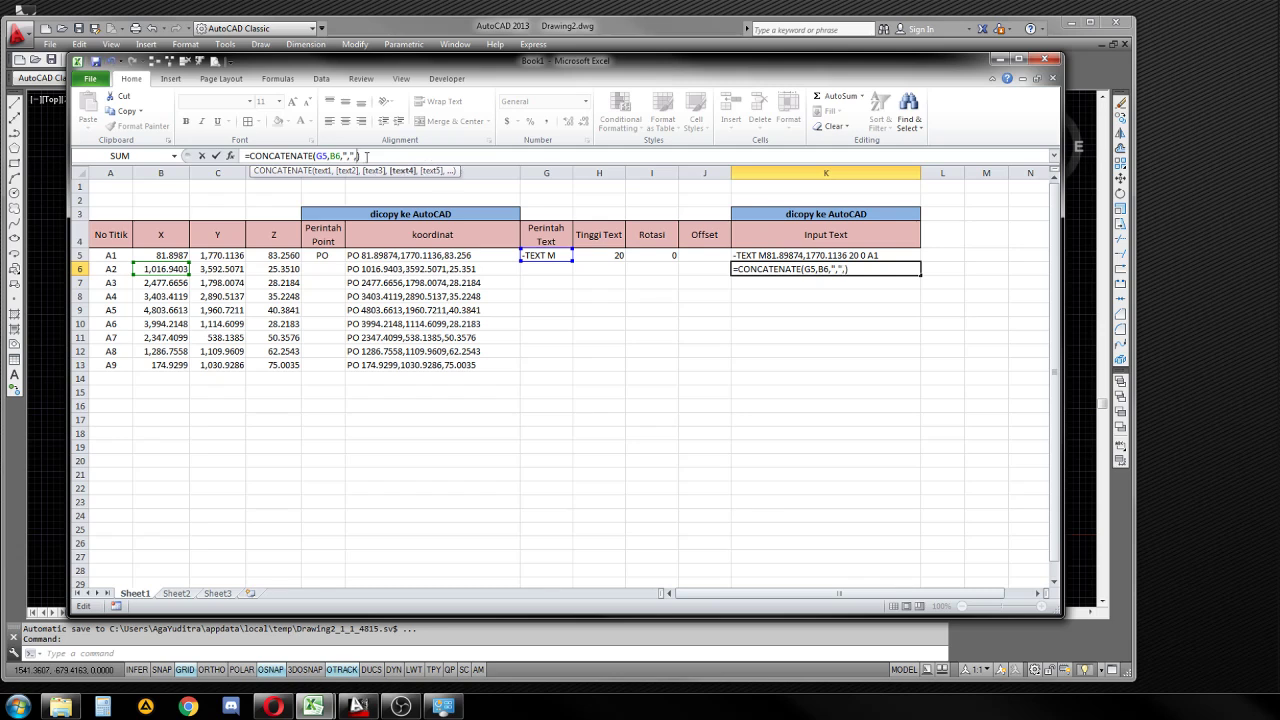
left_click(217, 269)
type(",")
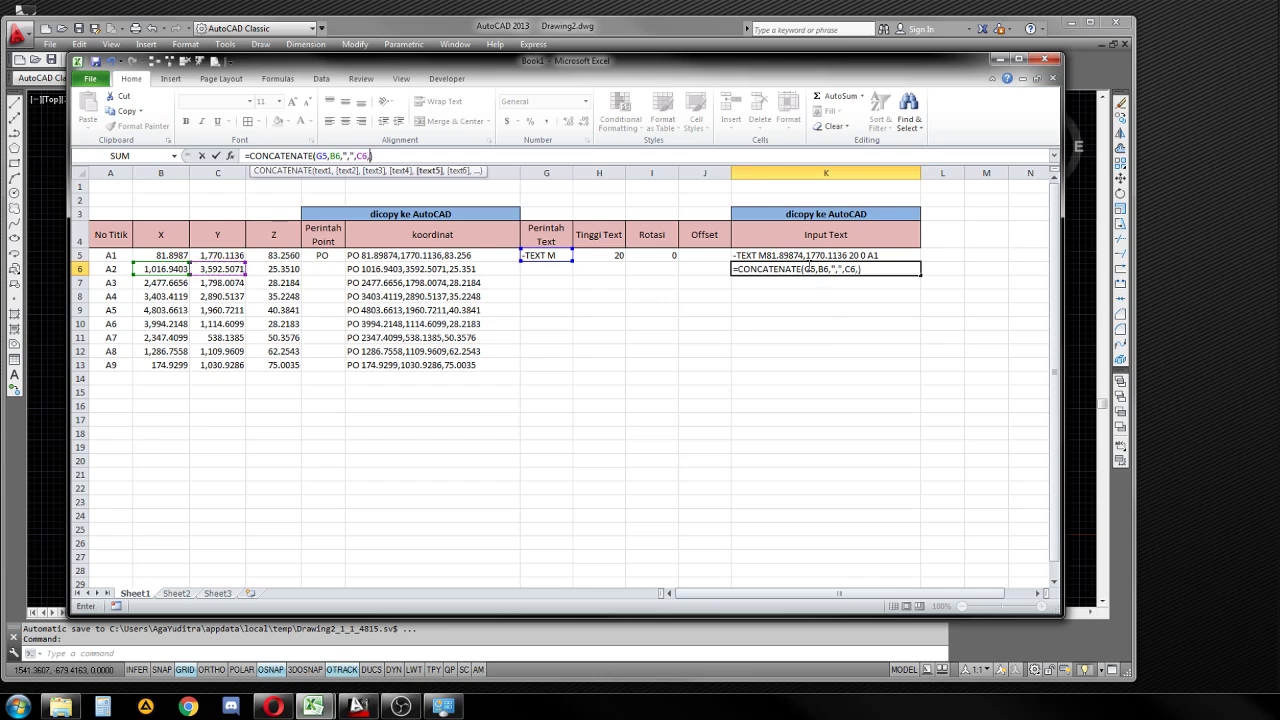
left_click(605, 256)
type(",")
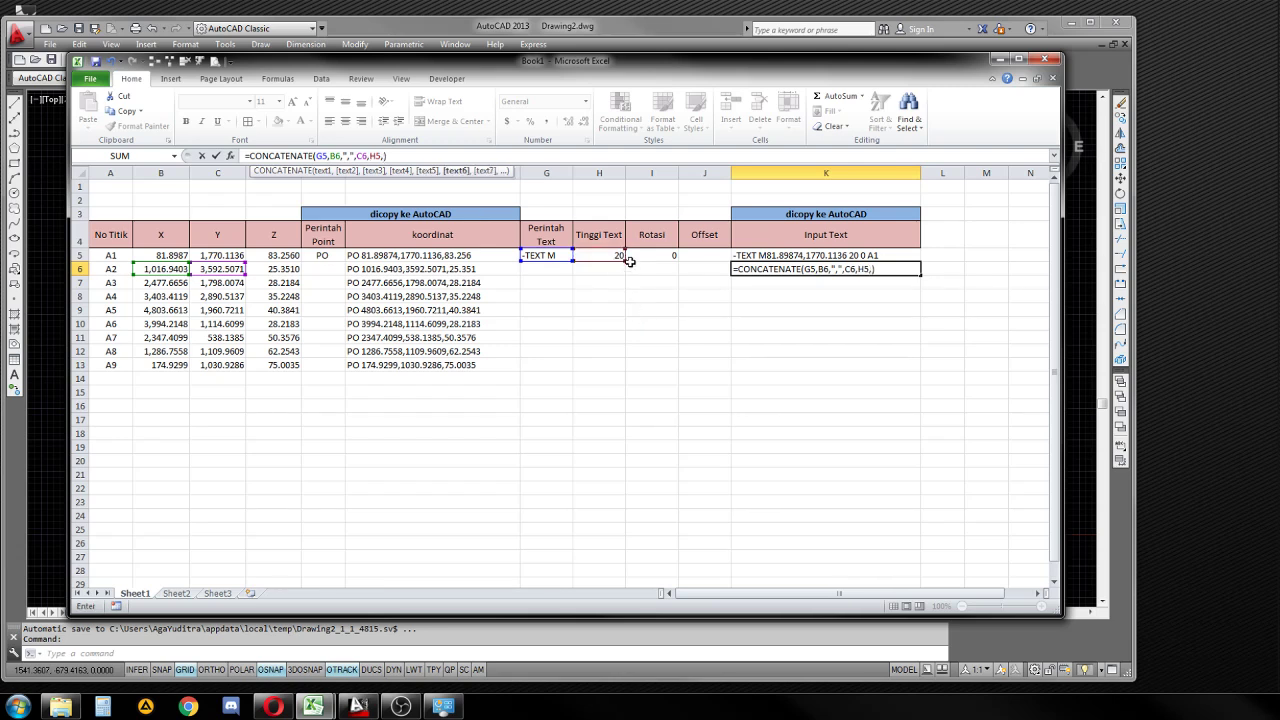
left_click(642, 256)
type(",")
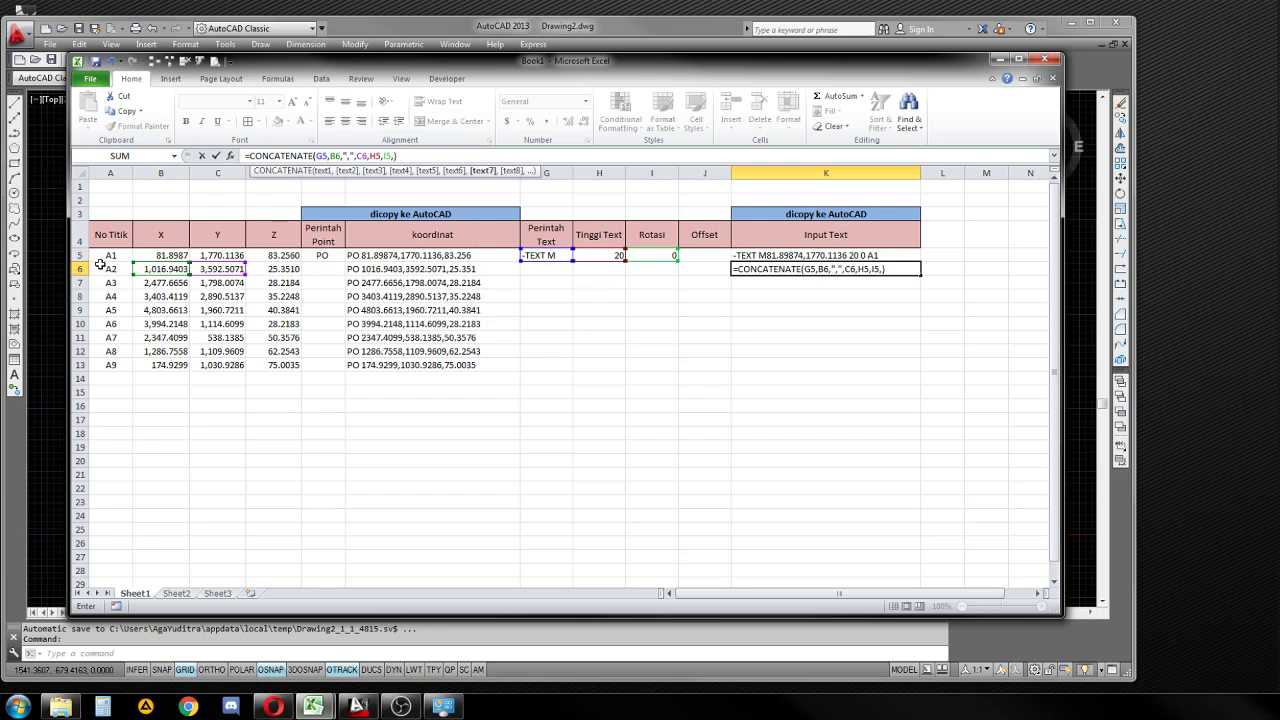
left_click(111, 269)
key("Return")
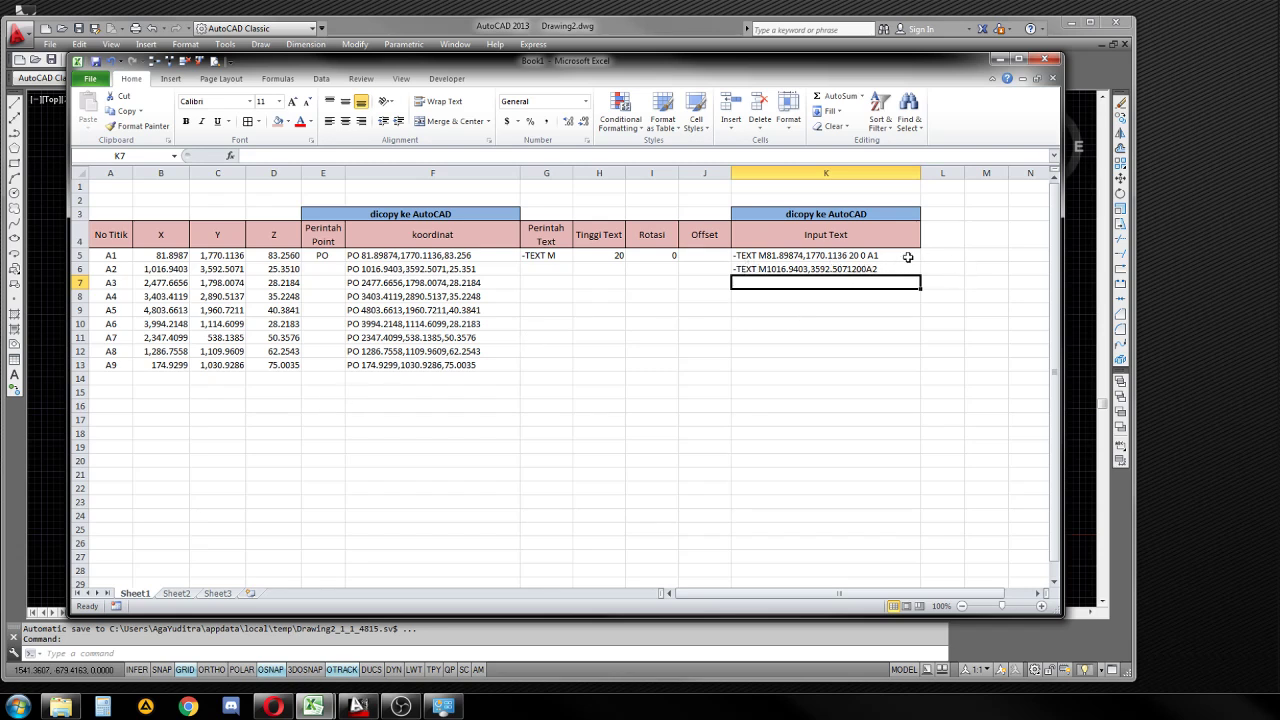
- Edit K6's CONCATENATE formula to insert " " separators around H5 and after I5
left_click(862, 268)
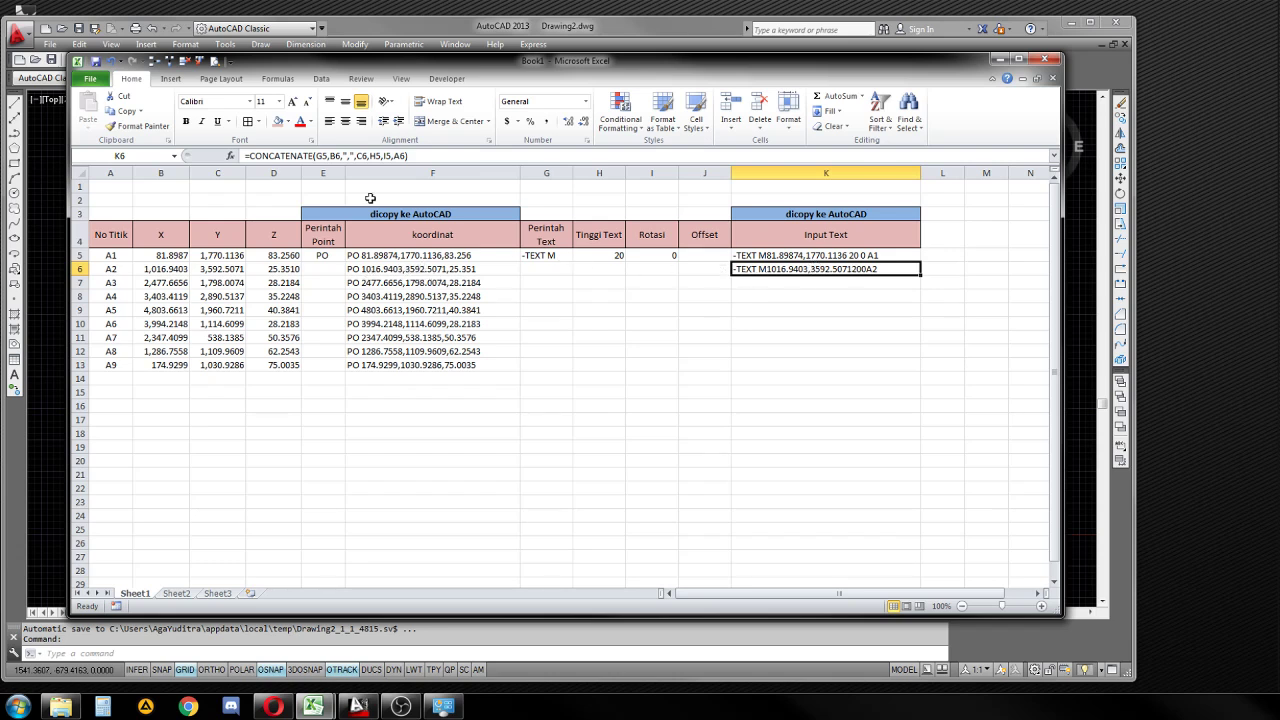
left_click(370, 156)
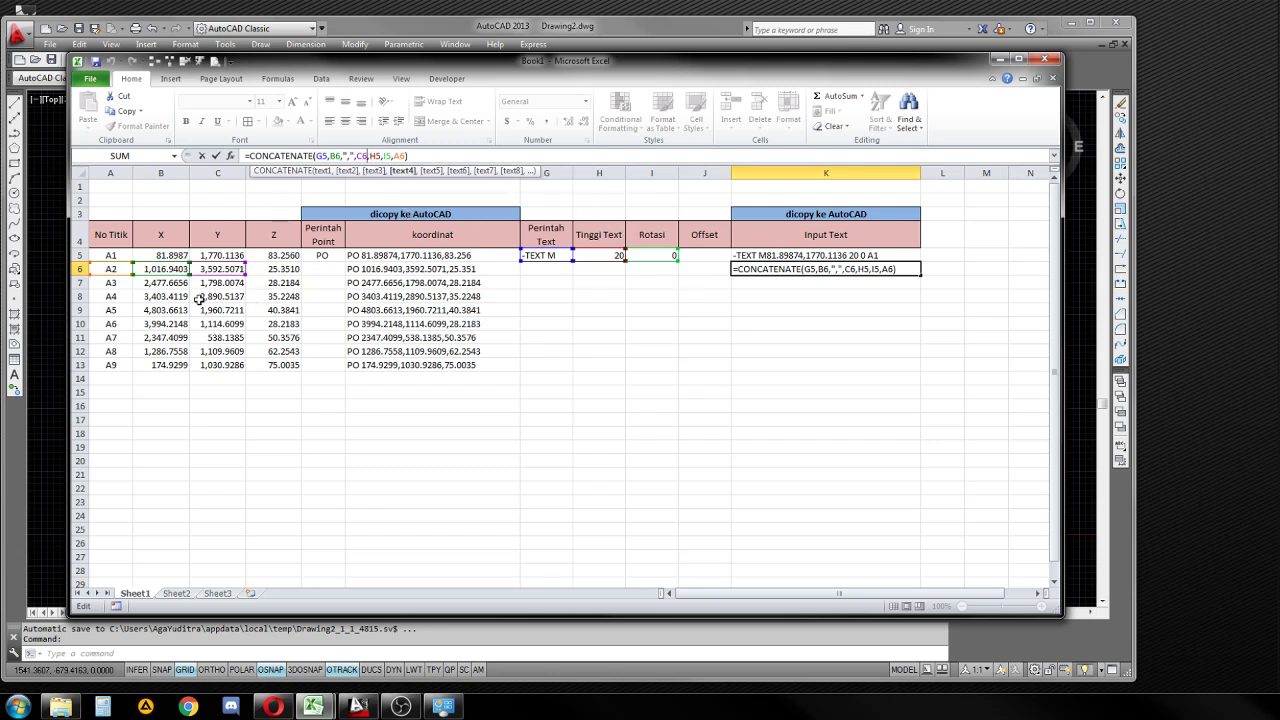
left_click(381, 156)
type("\"")
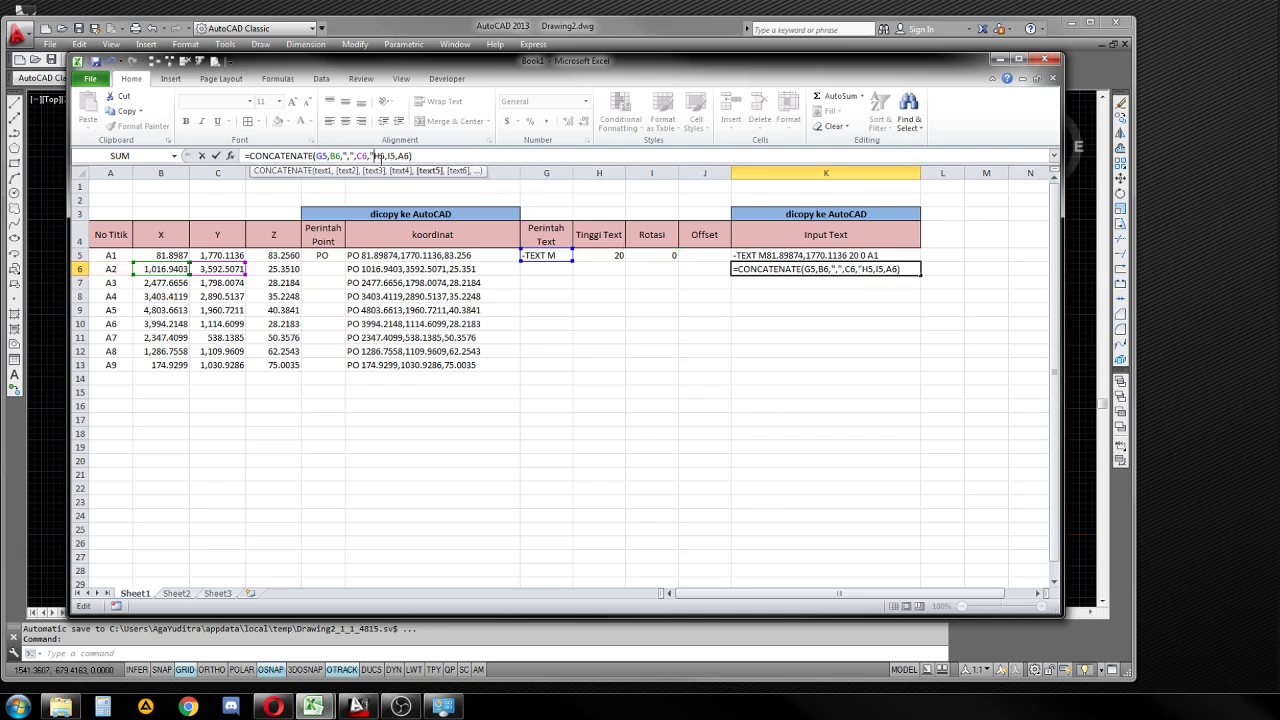
type(" \"")
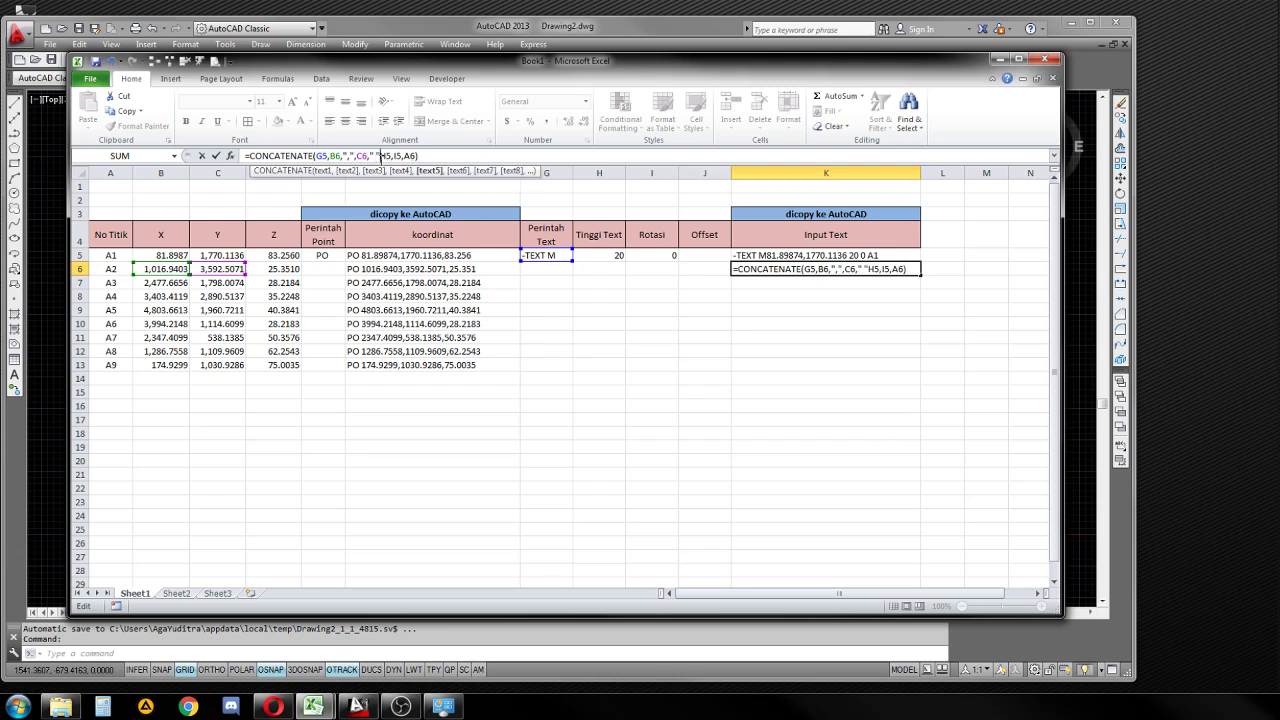
type(",H5")
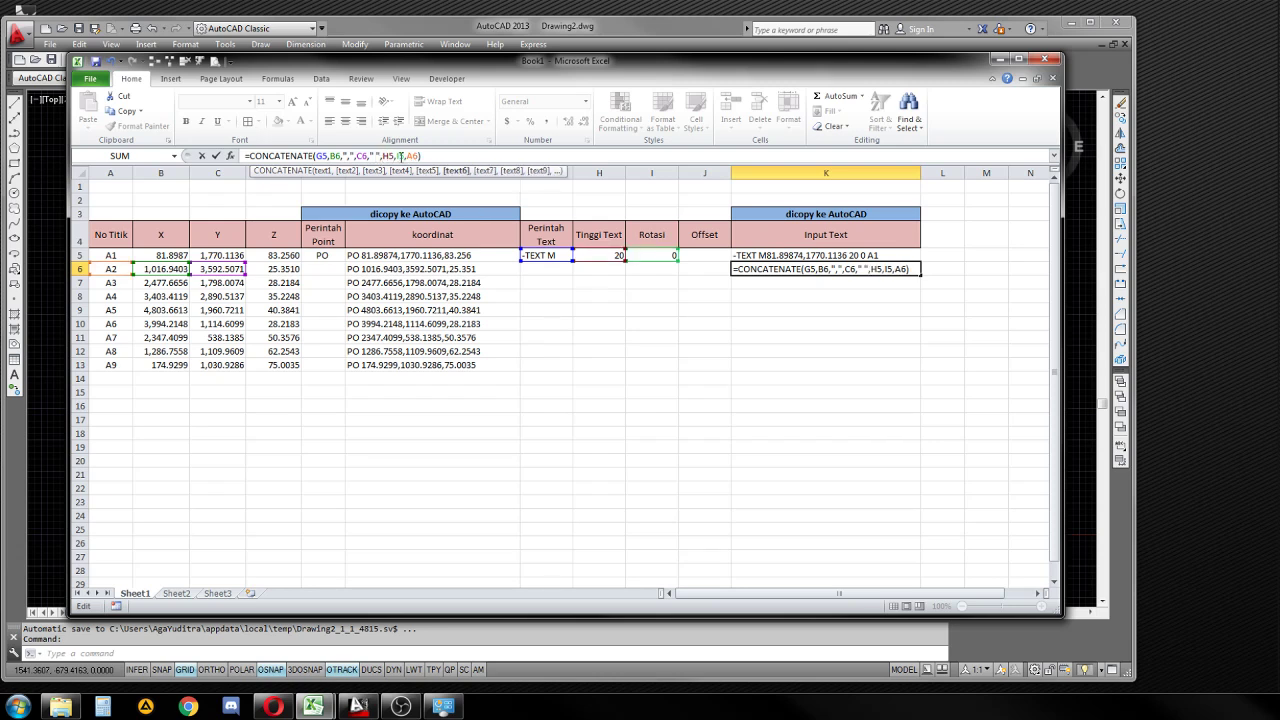
type(",\" \"")
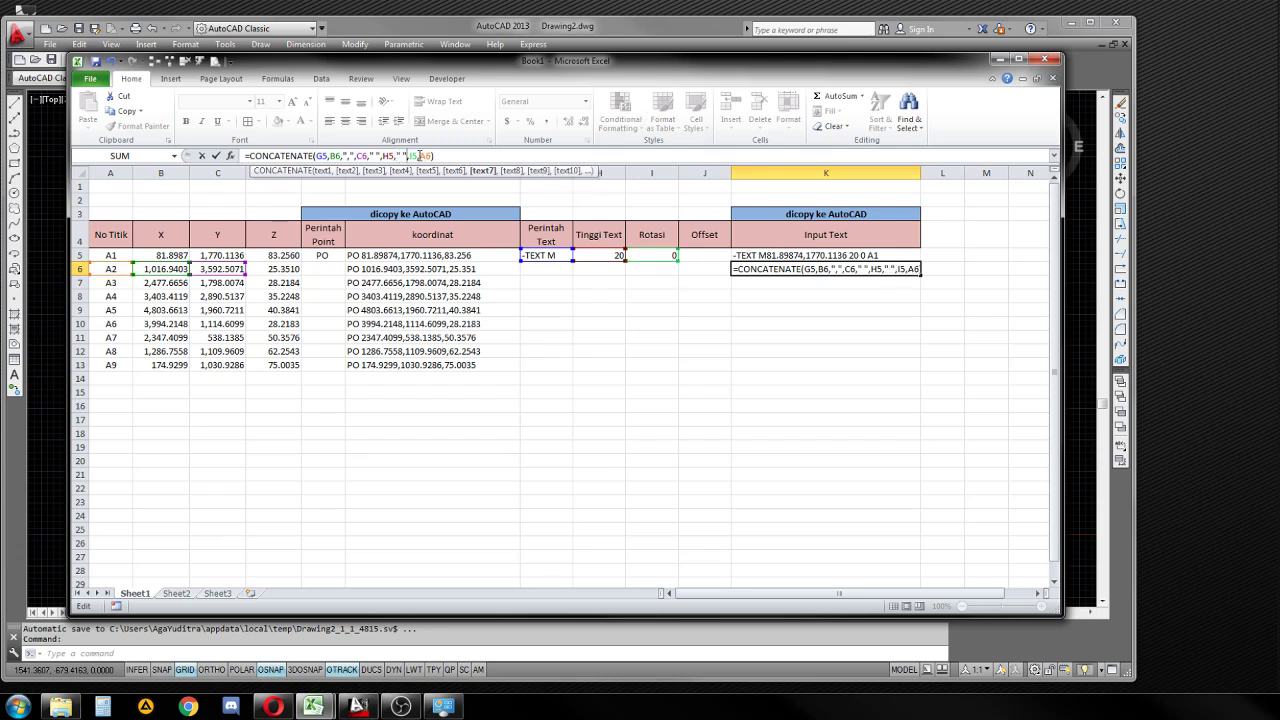
left_click(419, 156)
type(",")
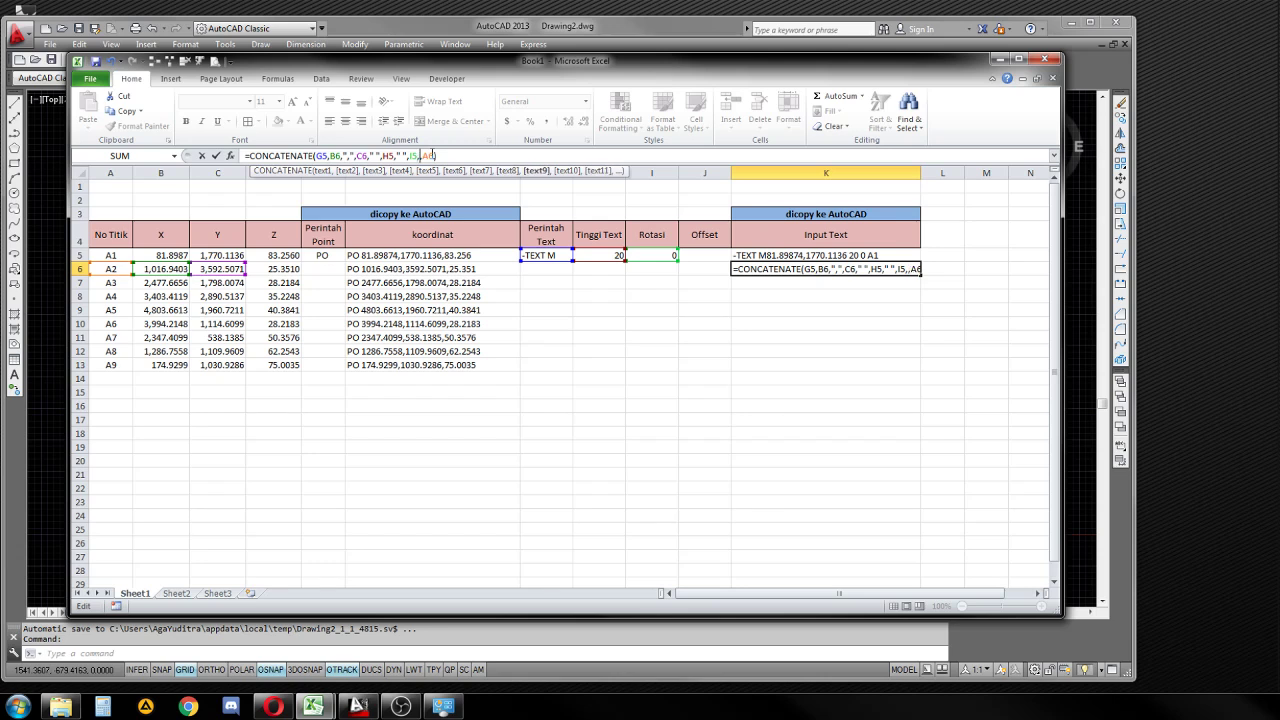
type("\" \",")
key("Return")
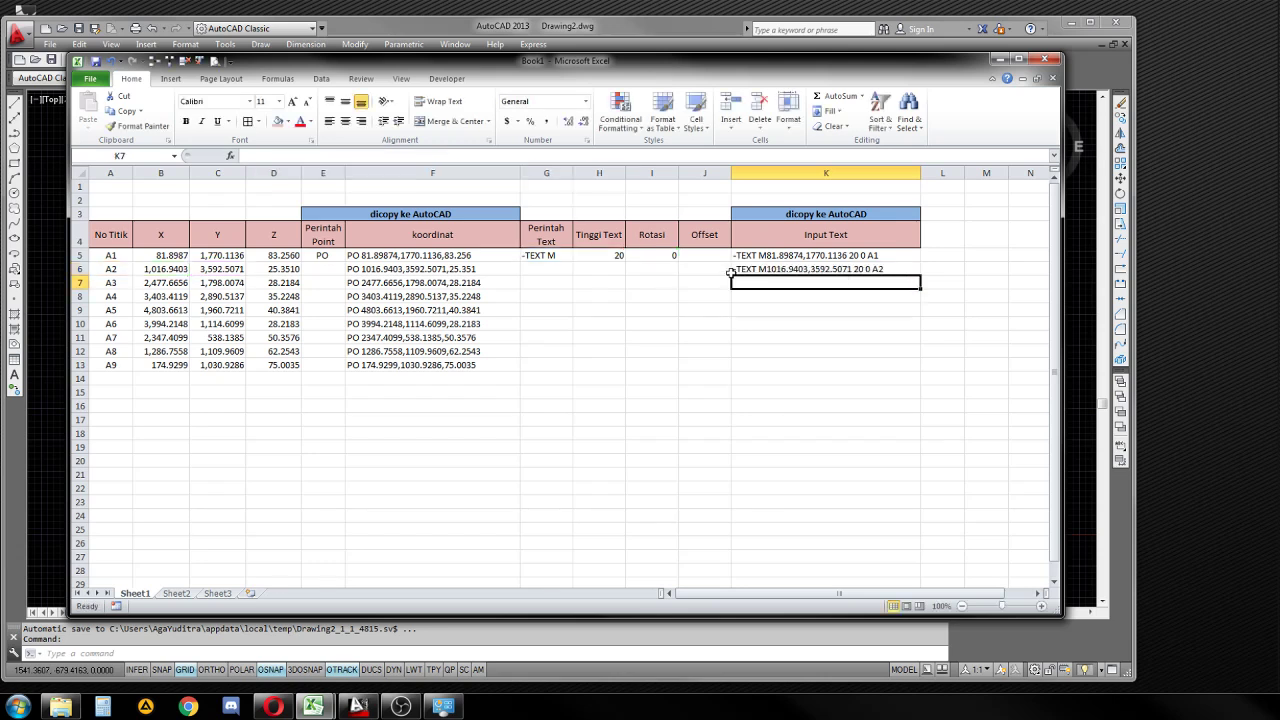
- Recommit the K6 formula and edit G5 so the command text has a space after M
left_click(765, 270)
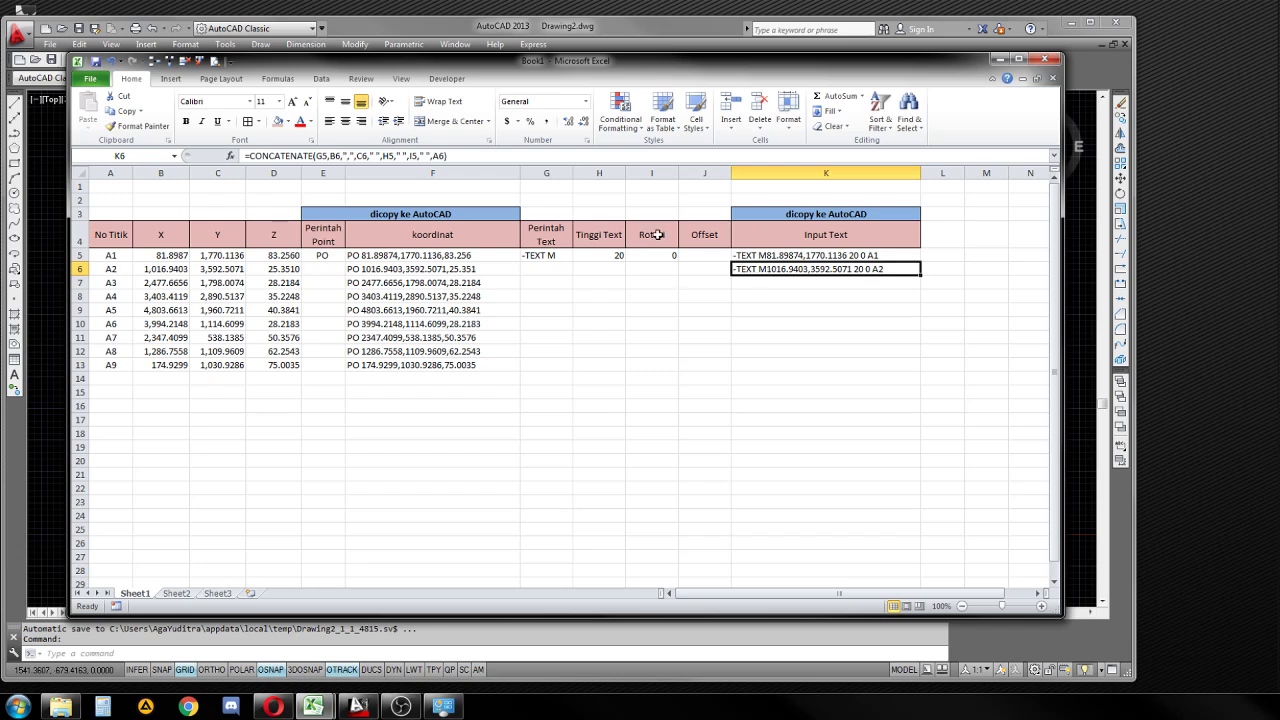
left_click(331, 155)
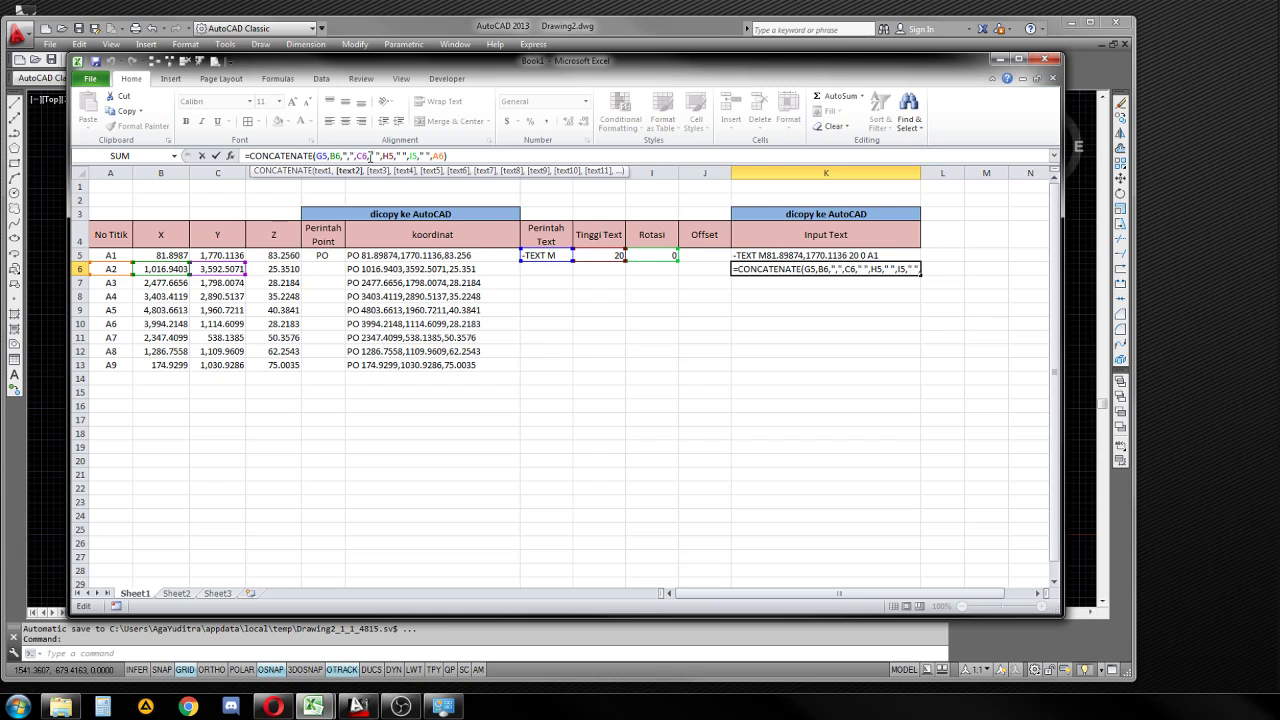
key("ctrl+Return")
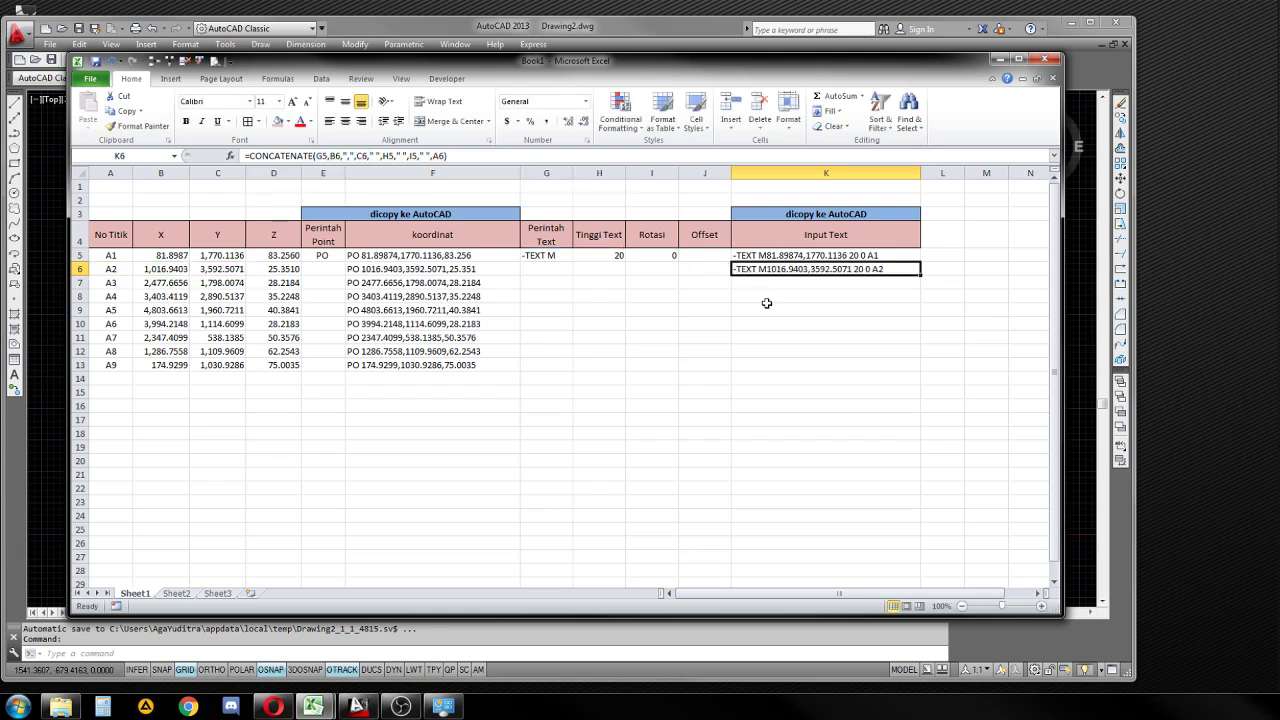
double_click(555, 257)
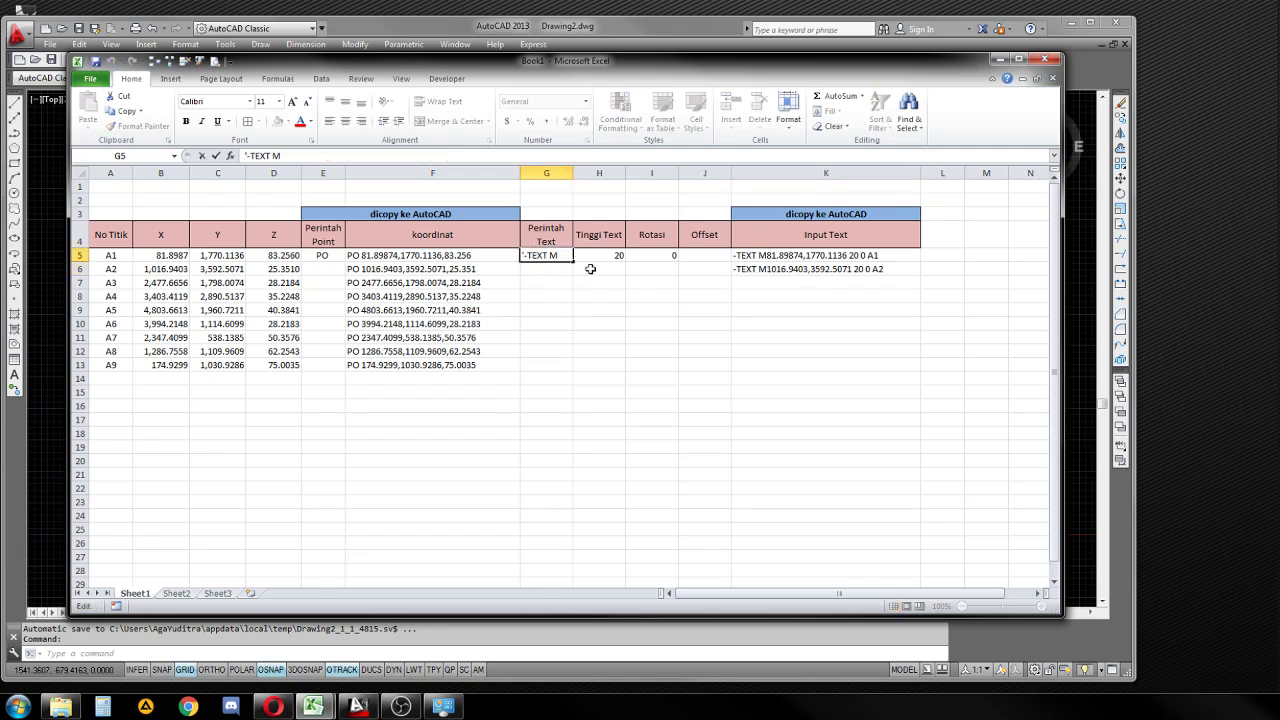
key("Home")
key("Return")
- Fill the K6 formula down column K, then undo the incorrect fill
left_click(783, 270)
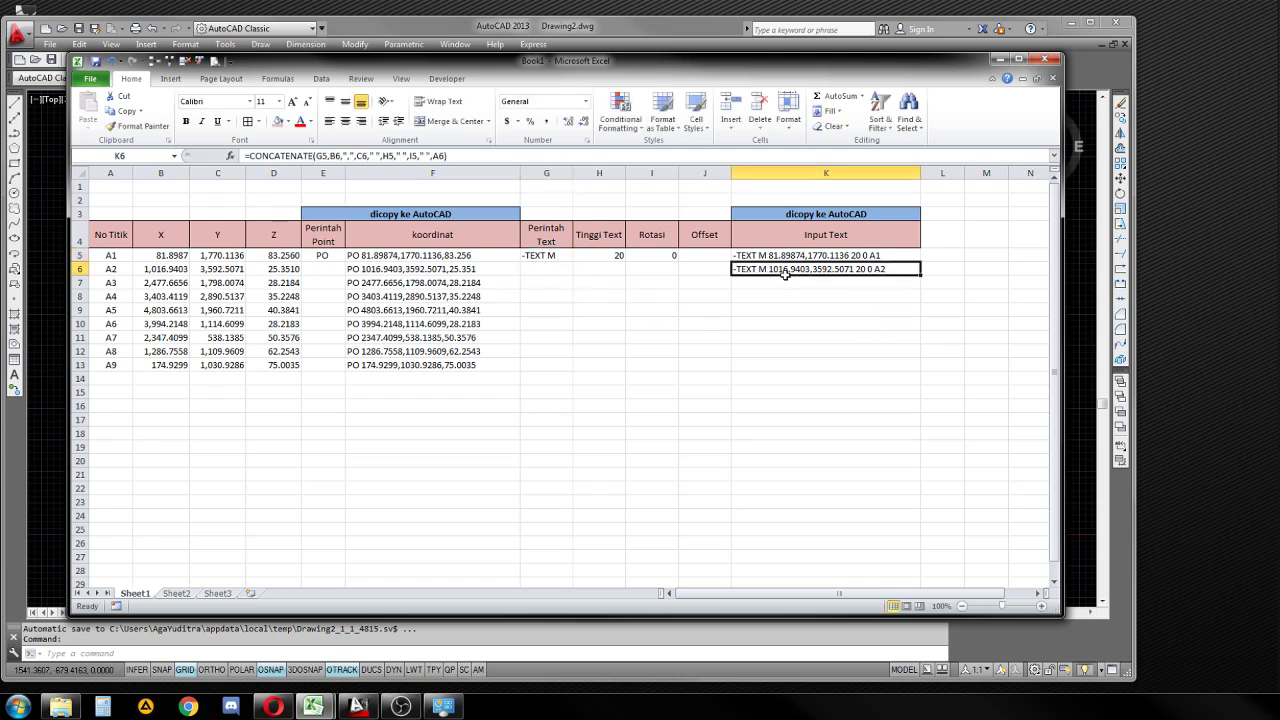
left_click(816, 366)
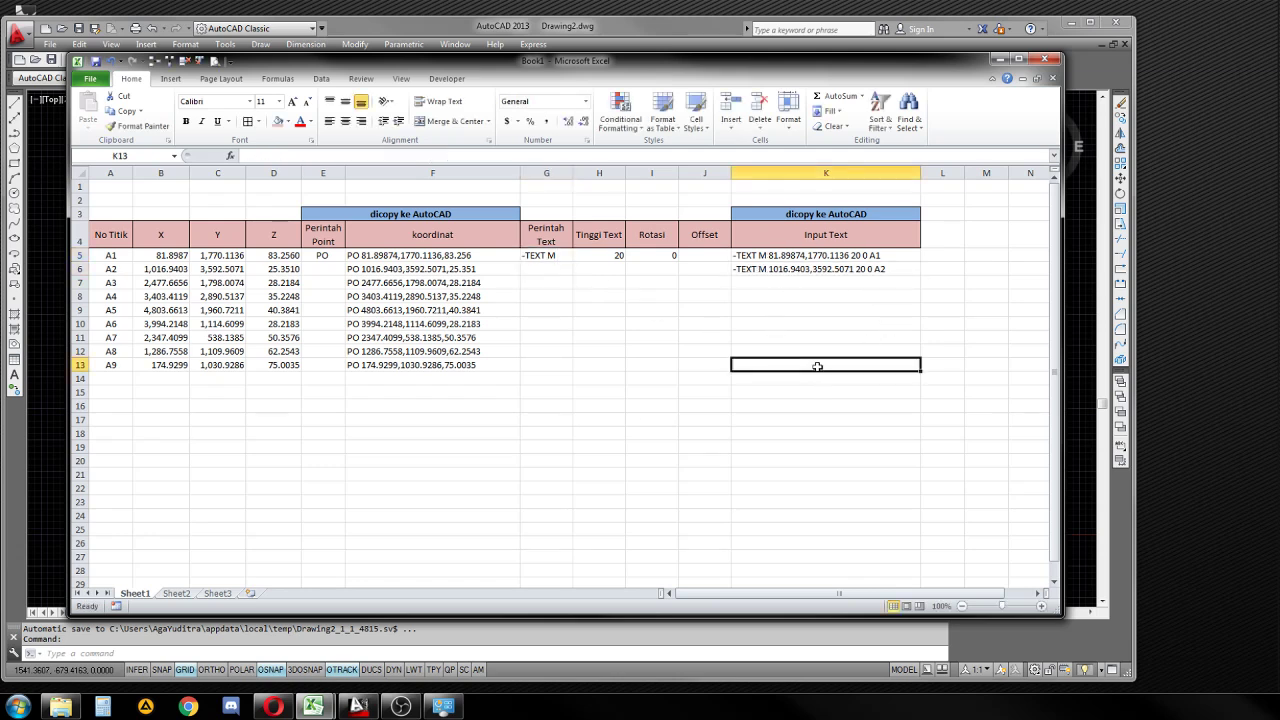
left_click(854, 270)
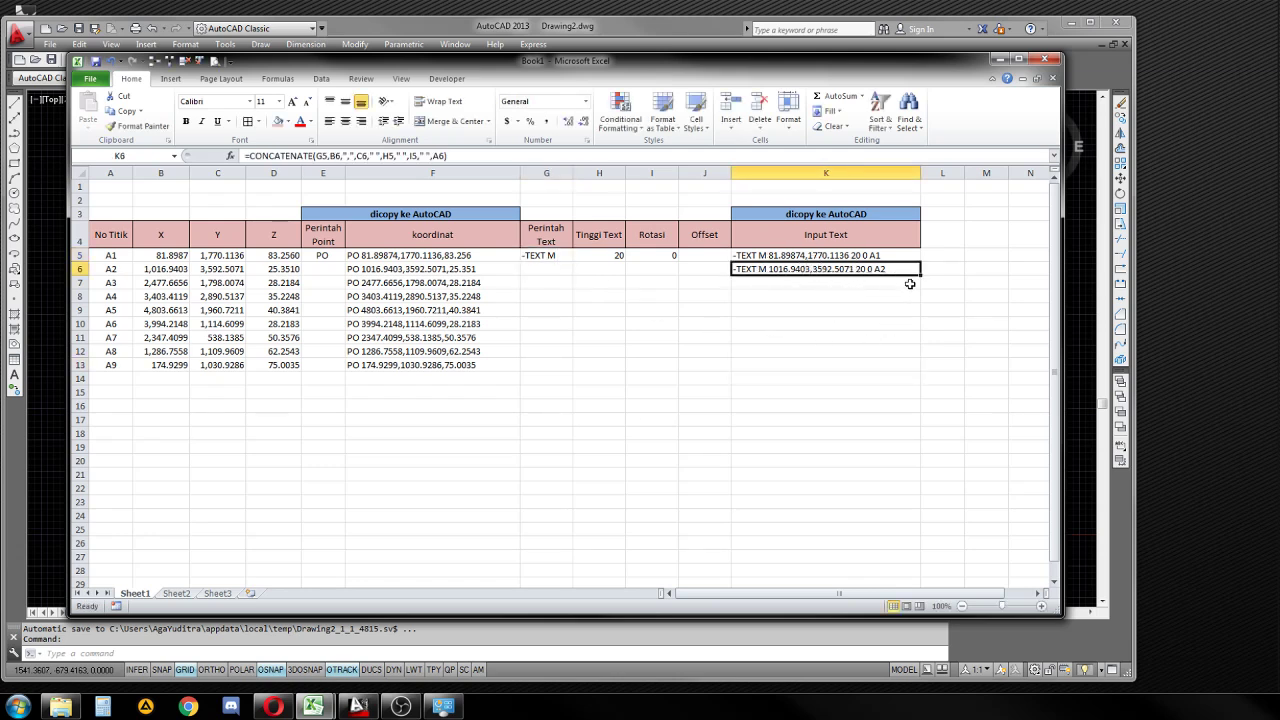
left_click_drag(920, 272, 920, 368)
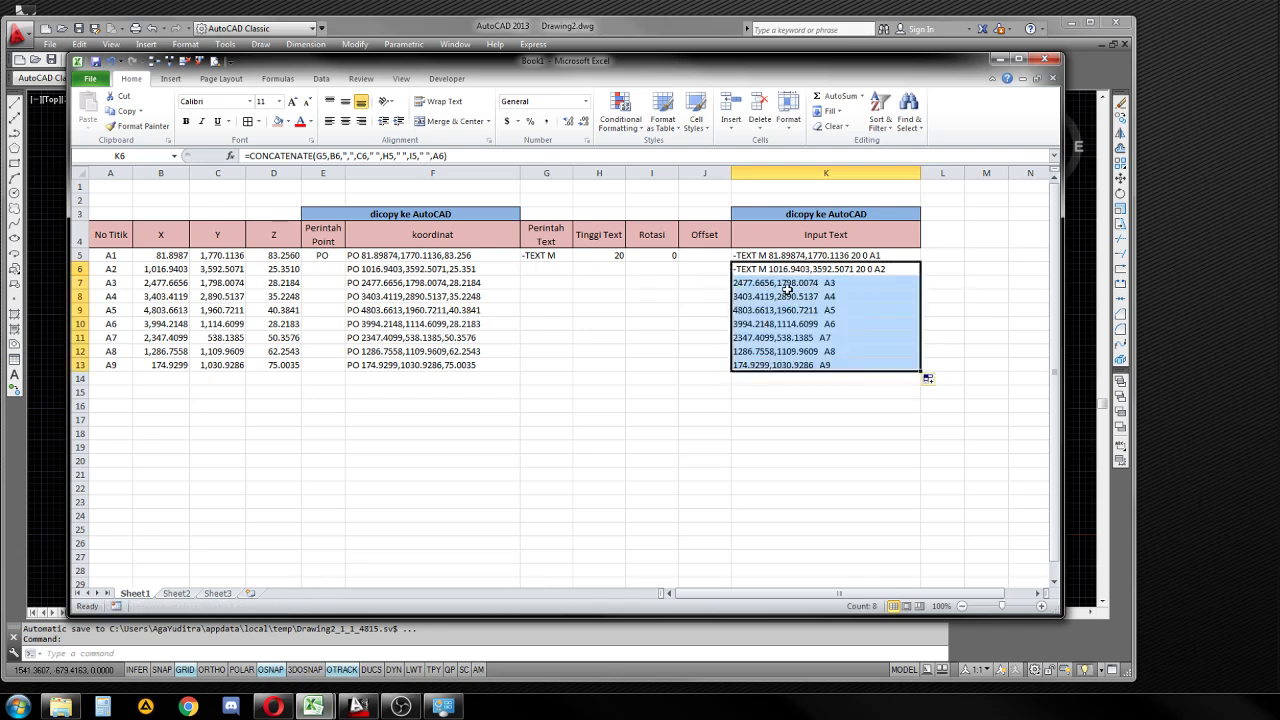
key("ctrl+z")
- Make the G5, H5 and I5 references in K6's formula absolute with F4
left_click(327, 156)
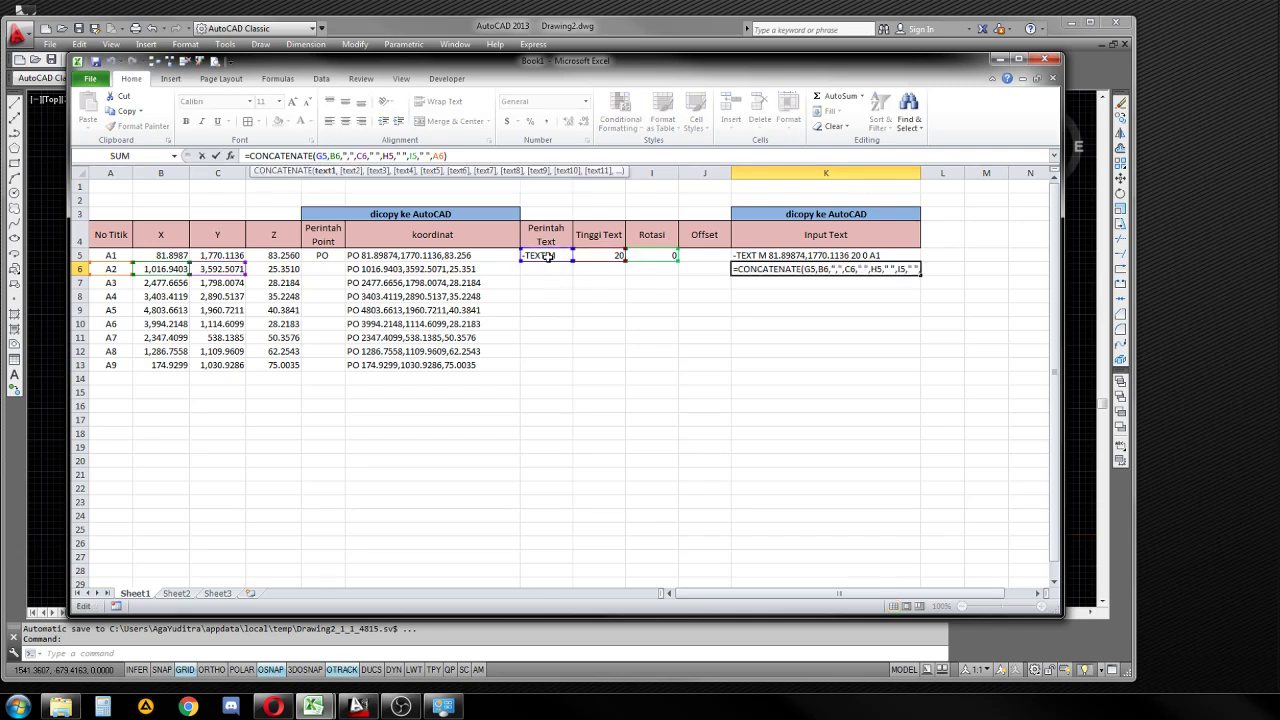
left_click_drag(545, 255, 546, 257)
key("F4")
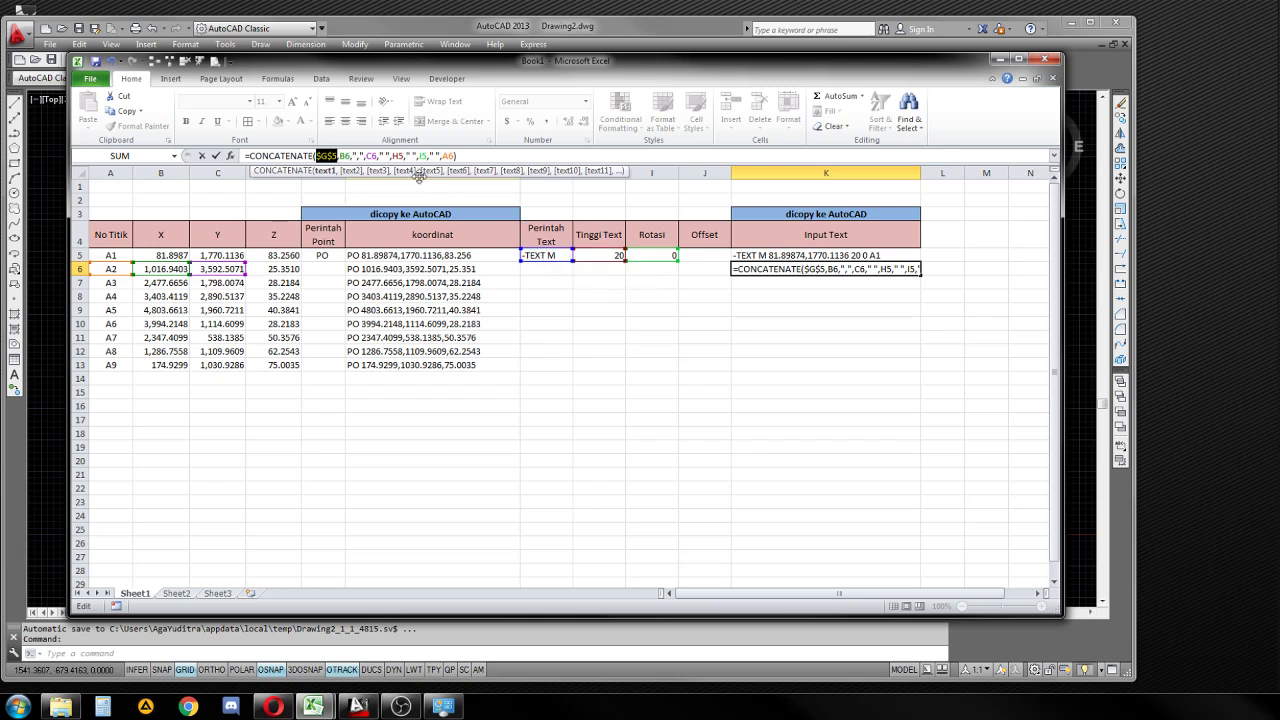
left_click(397, 155)
key("F4")
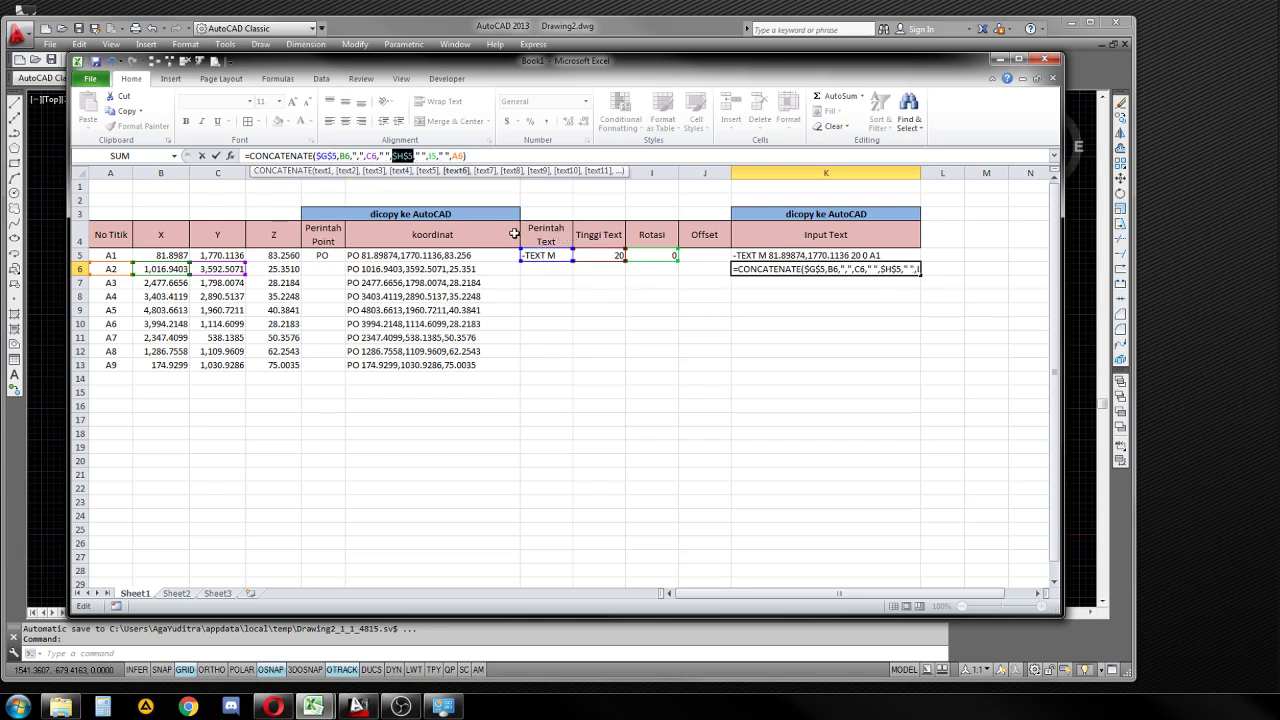
double_click(433, 156)
key("F4")
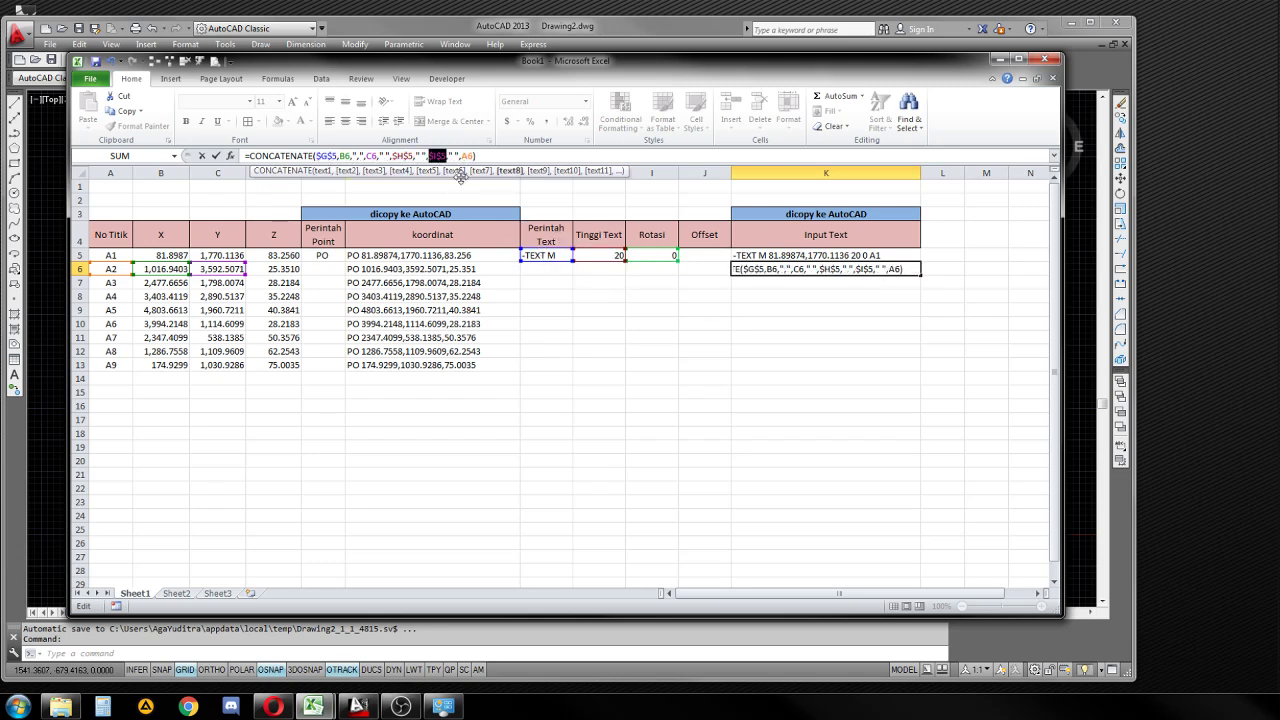
key("Return")
- Fill the K6 formula down to K13 and copy the -TEXT commands in K5:K13
left_click(885, 267)
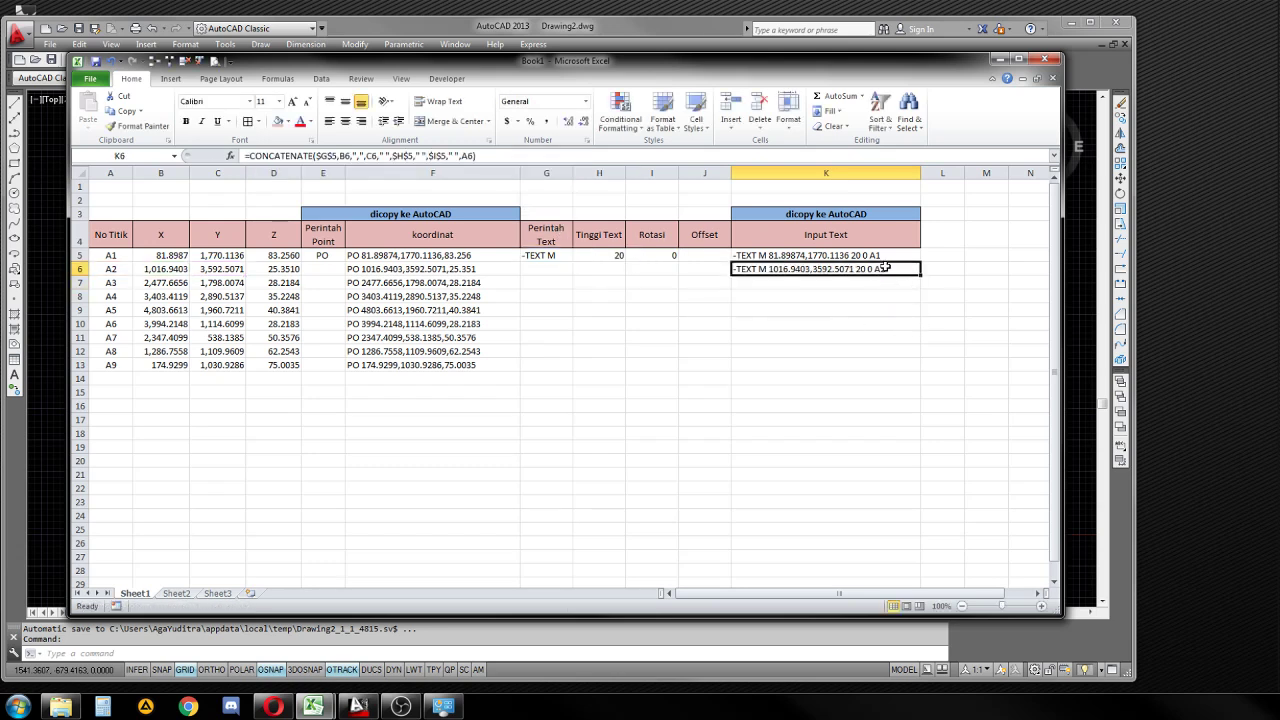
left_click_drag(920, 275, 922, 366)
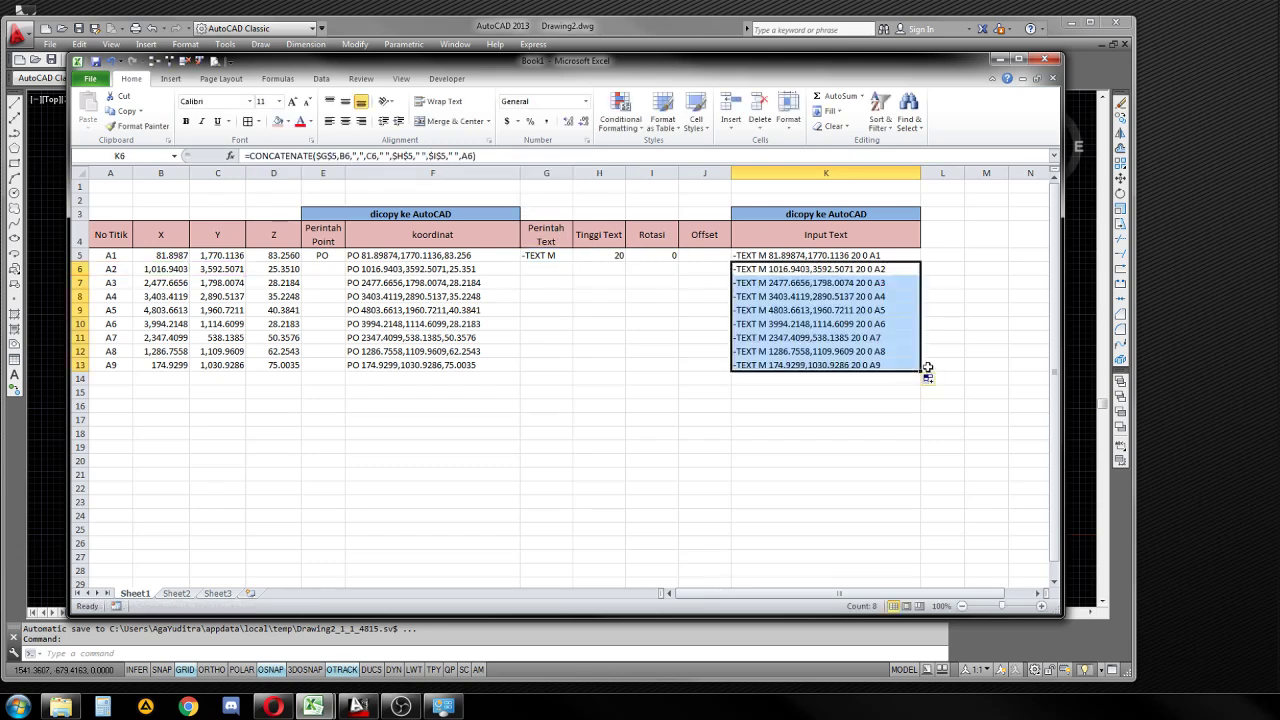
left_click(896, 270)
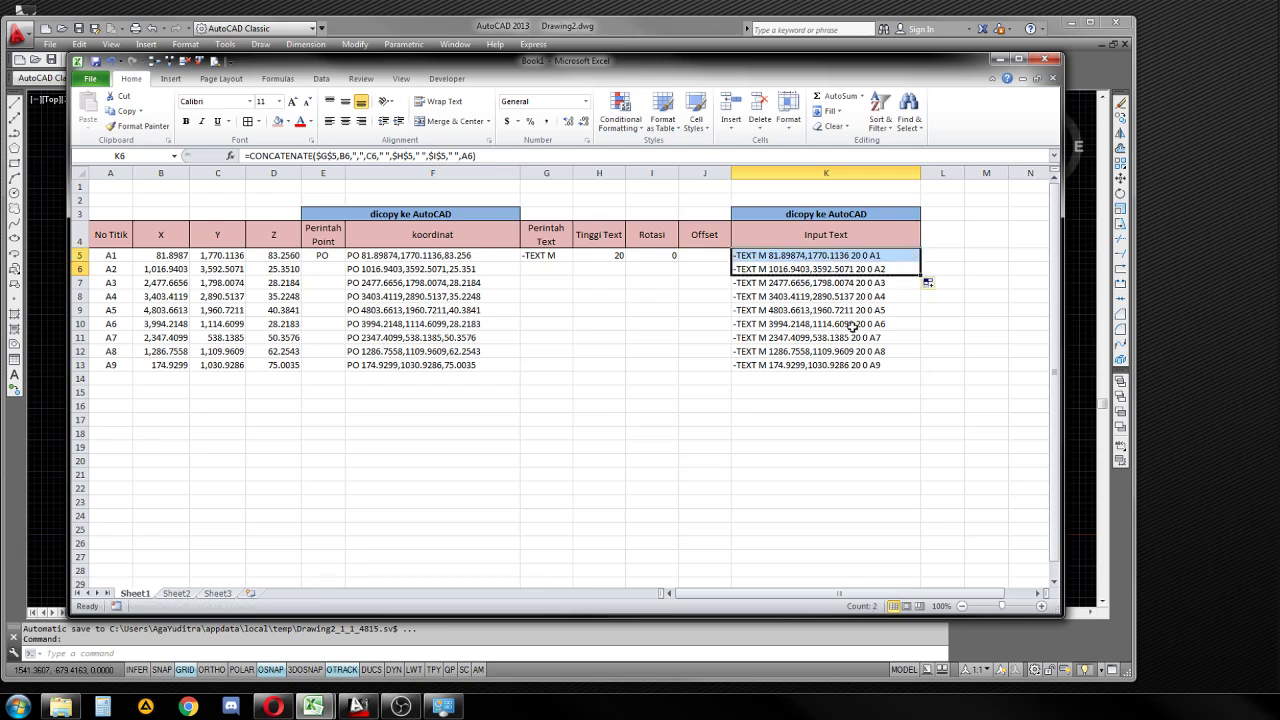
left_click_drag(832, 255, 834, 366)
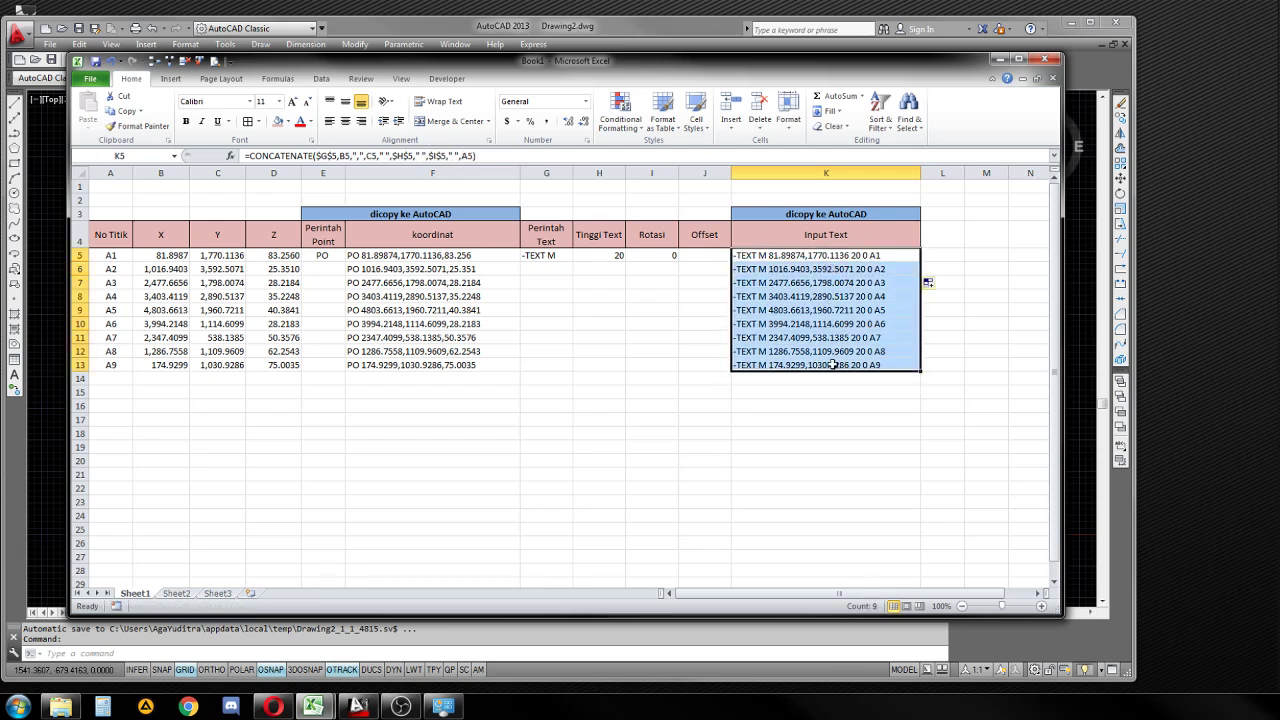
right_click(801, 325)
left_click(826, 342)
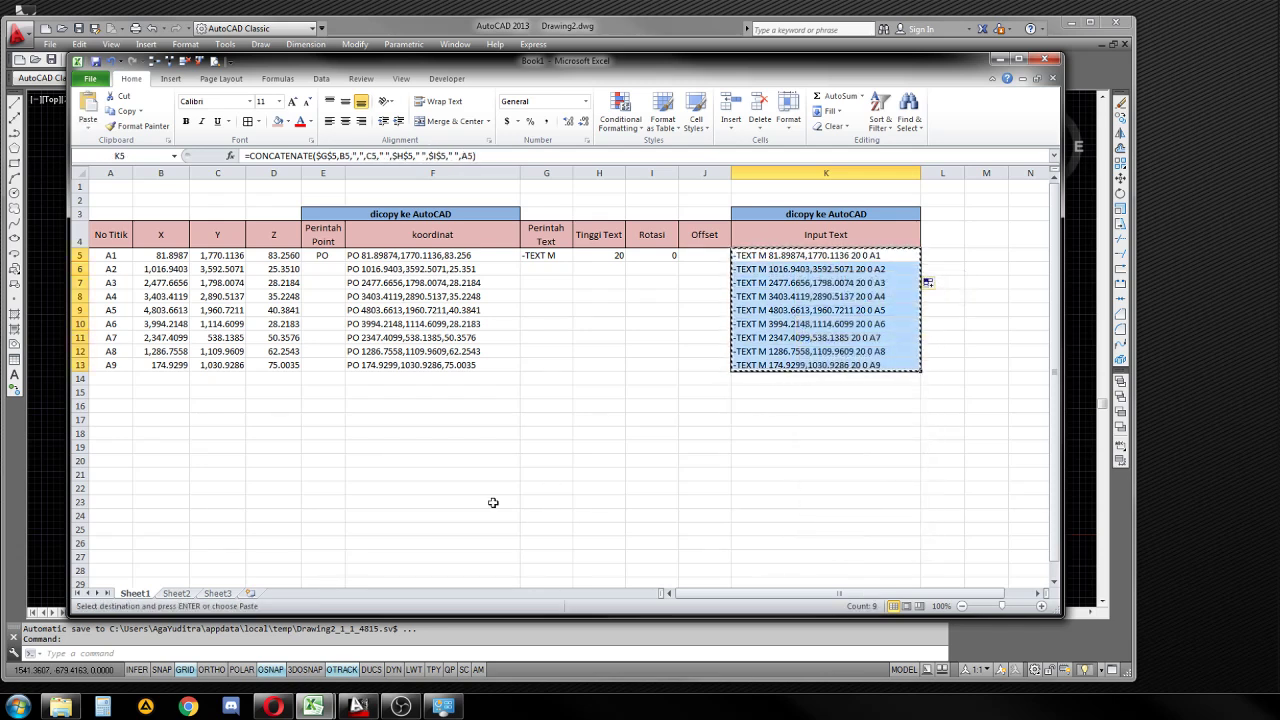
left_click(357, 706)
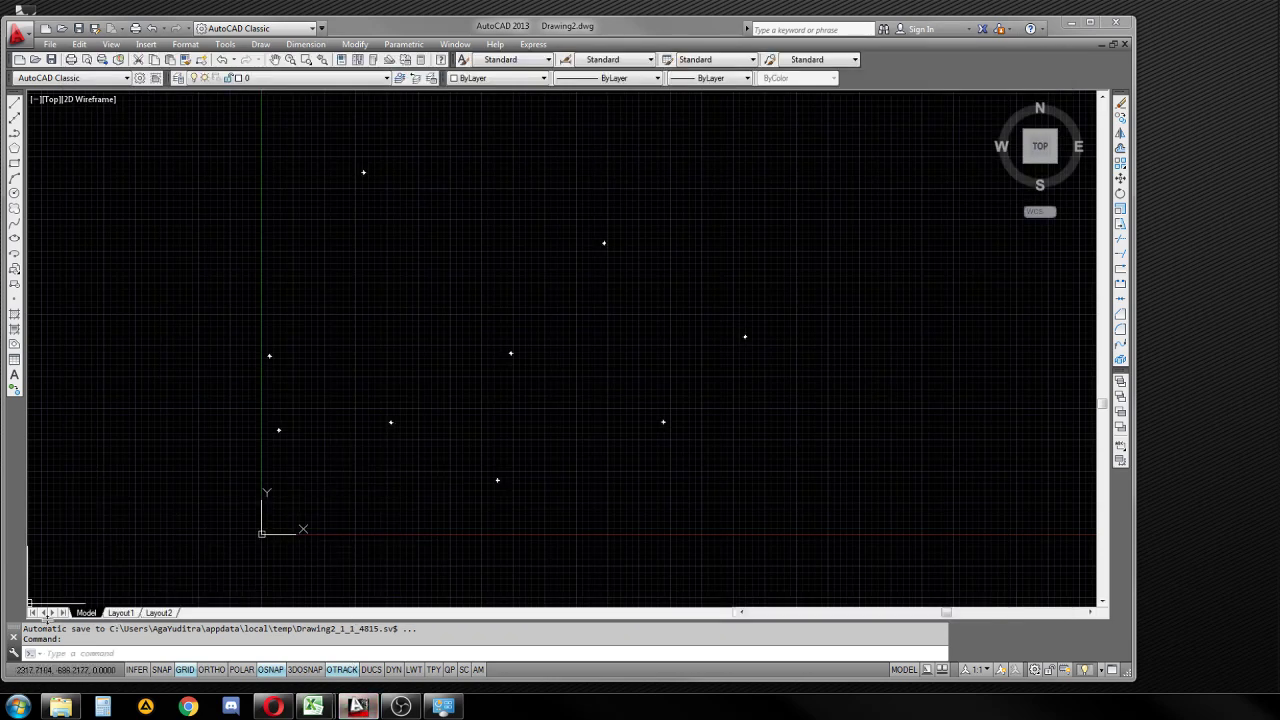
- Paste the copied -TEXT commands into AutoCAD's command line to place the labels
right_click(81, 652)
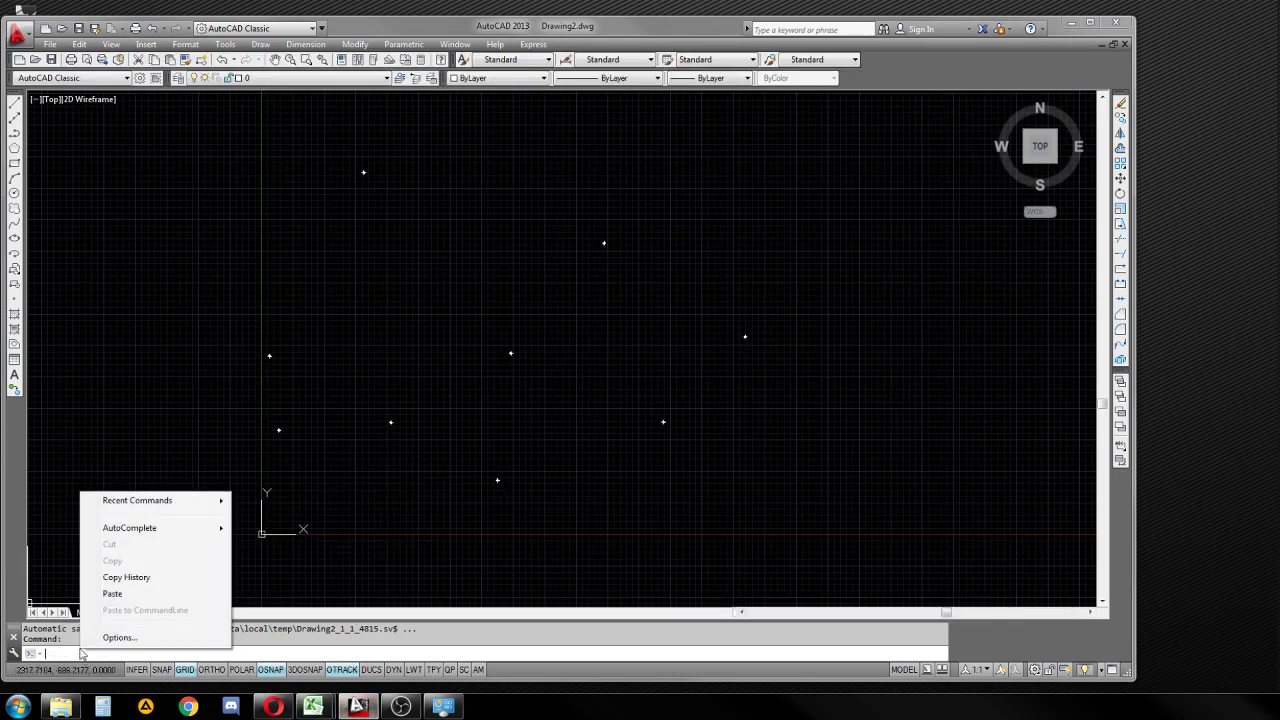
left_click(112, 594)
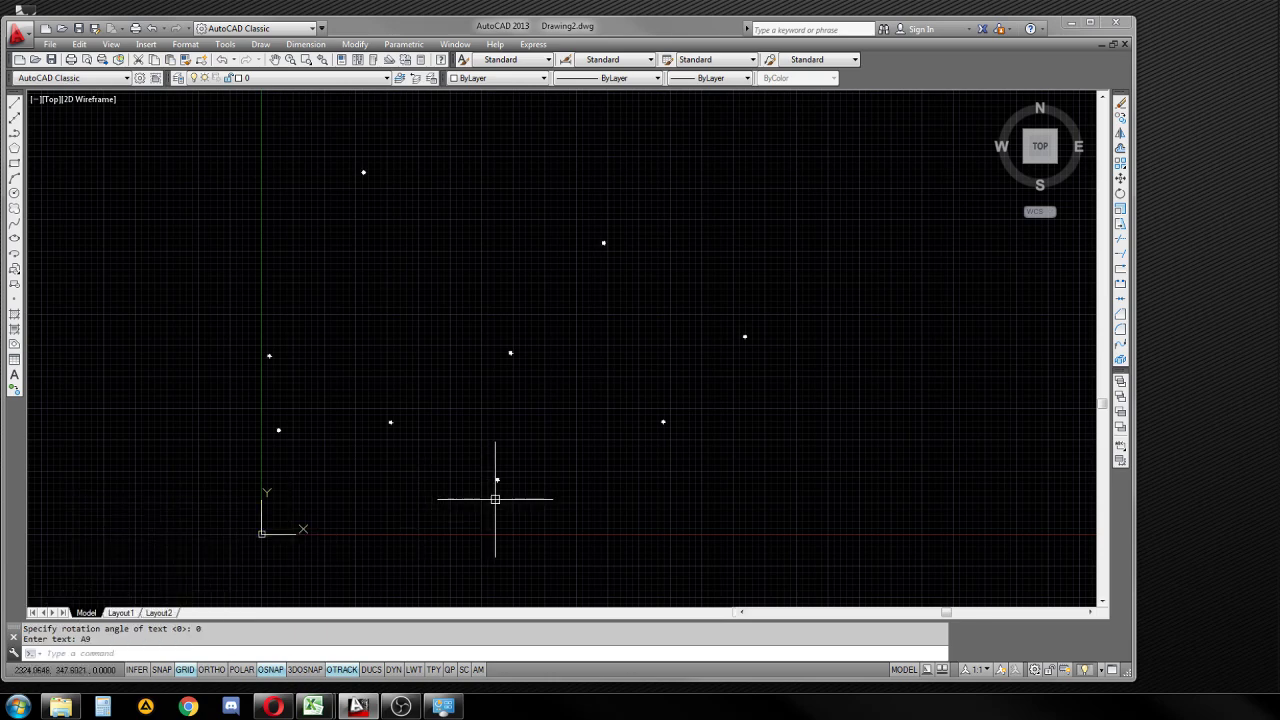
scroll(494, 500, "up", 3)
scroll(480, 471, "up", 3)
scroll(474, 468, "up", 4)
- Select the A7 label and zoom around to inspect the placed point labels
left_click(405, 400)
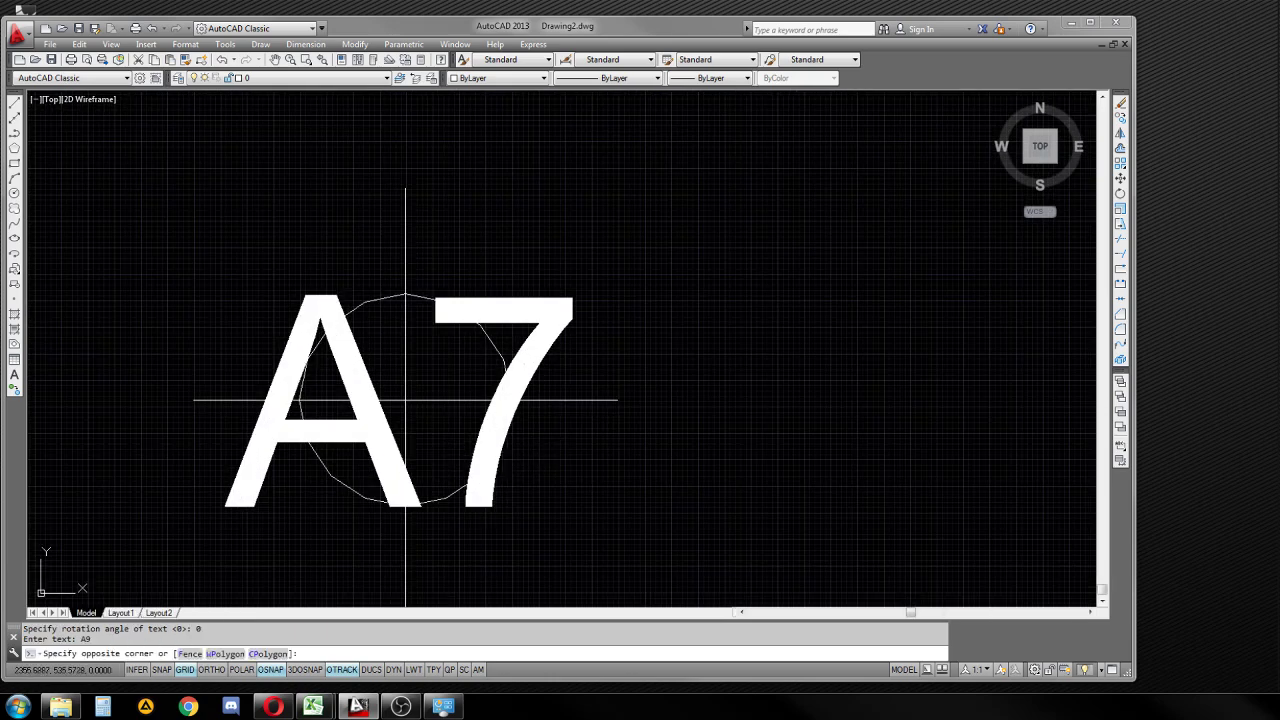
left_click(405, 400)
scroll(405, 398, "down", 5)
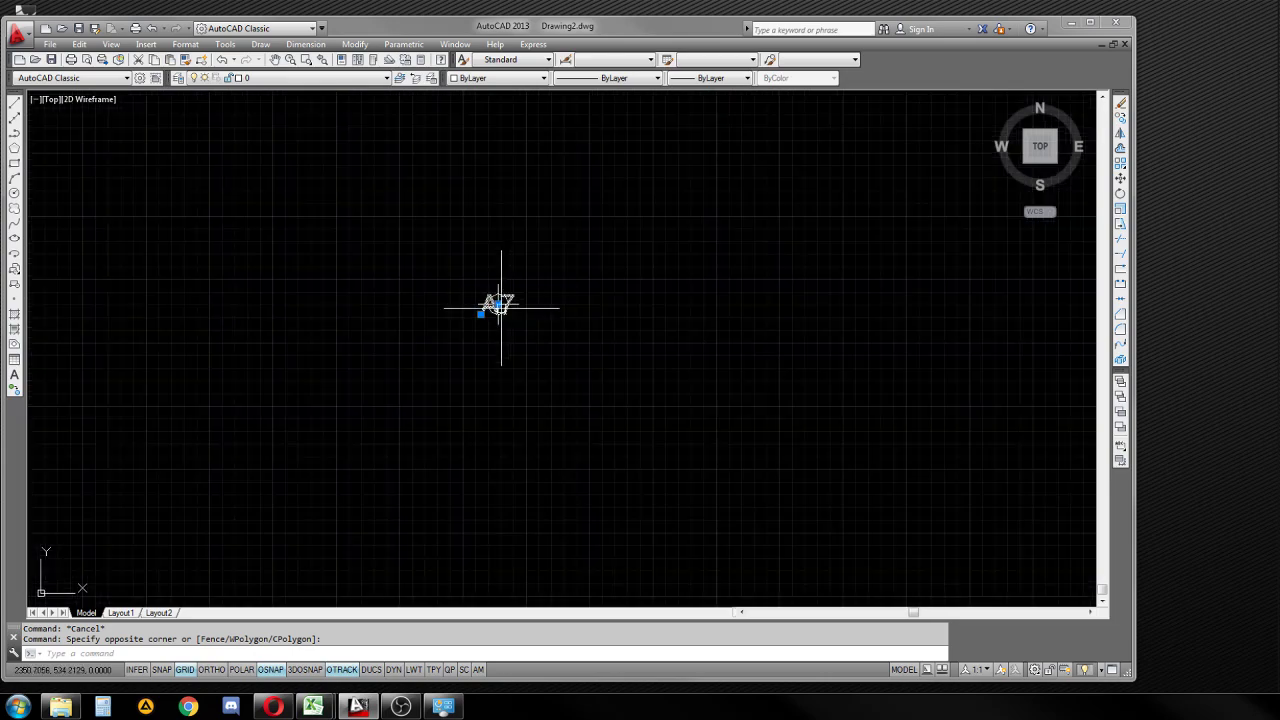
key("Escape")
scroll(430, 370, "down", 4)
scroll(600, 434, "down", 3)
scroll(400, 323, "up", 5)
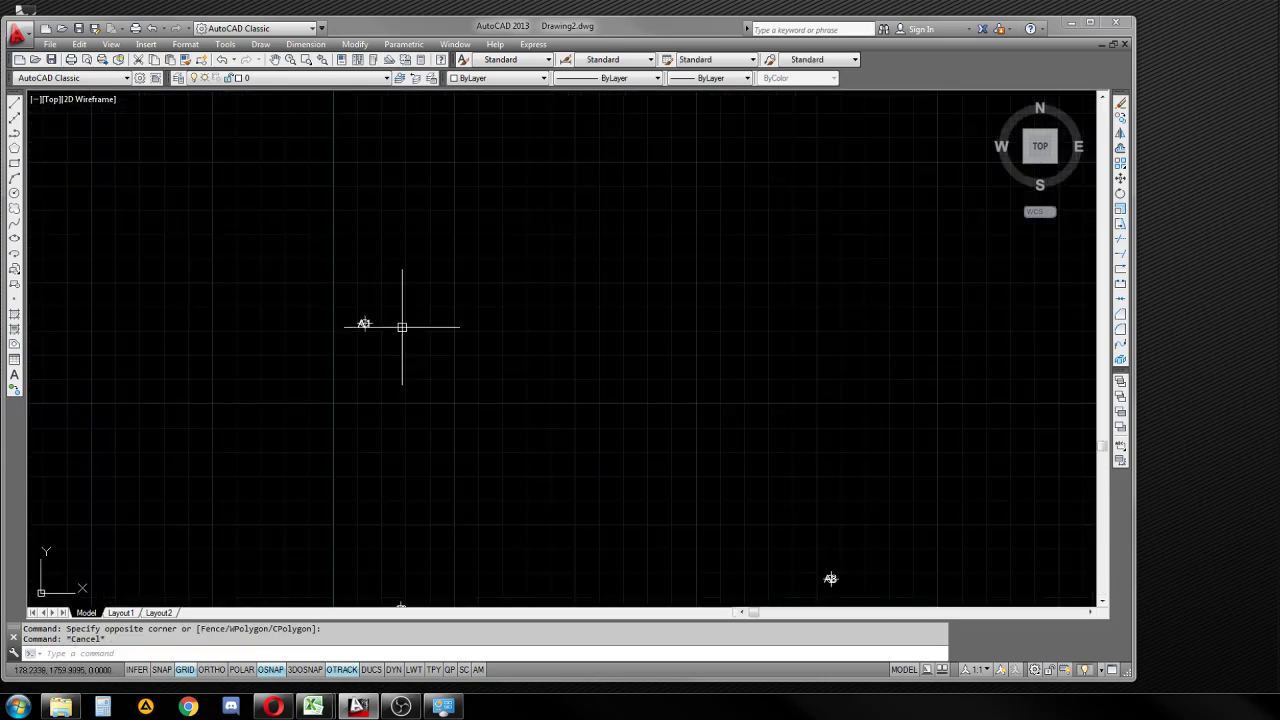
scroll(278, 300, "up", 4)
scroll(337, 337, "down", 5)
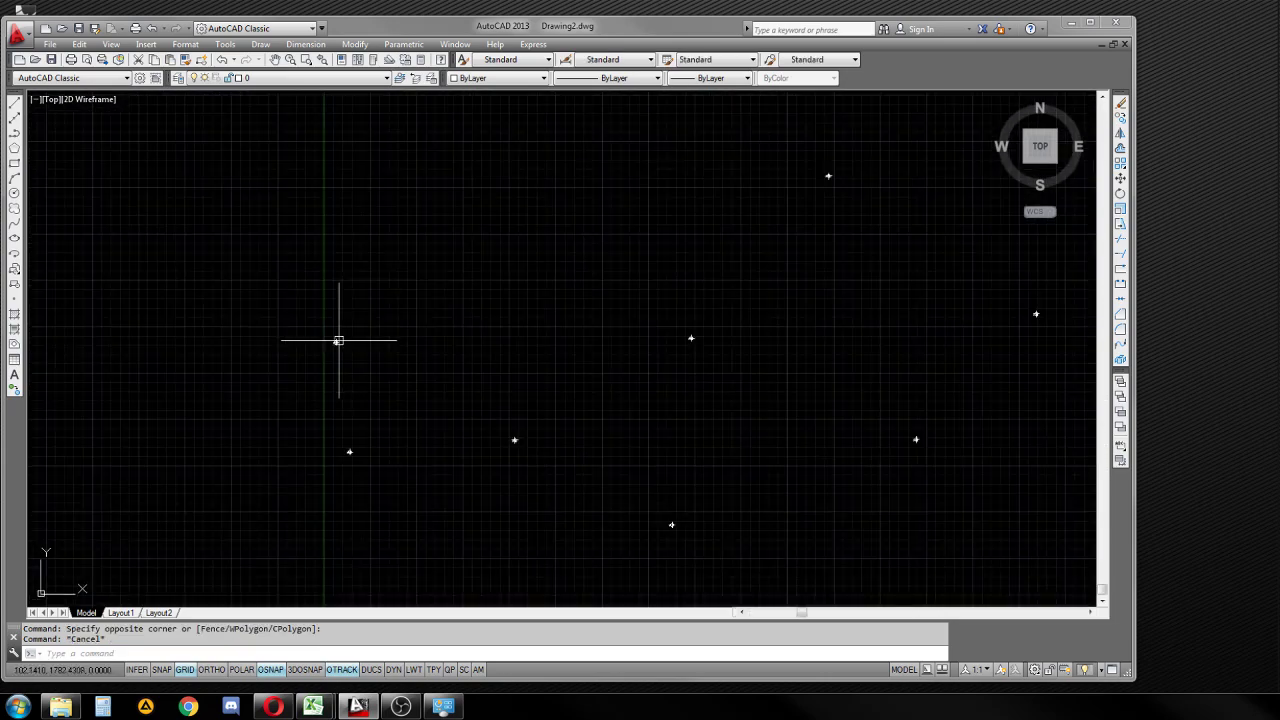
scroll(389, 323, "up", 3)
scroll(251, 306, "up", 5)
scroll(274, 314, "up", 1)
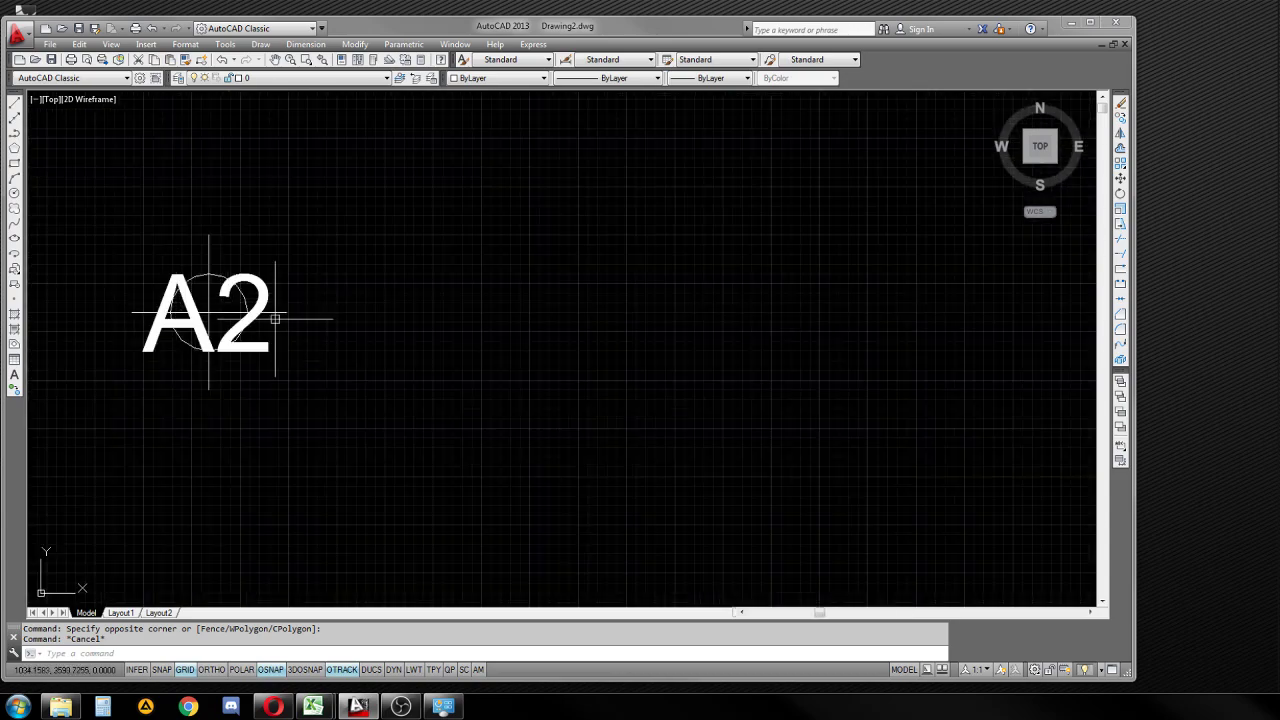
scroll(274, 314, "down", 7)
scroll(660, 372, "down", 3)
scroll(590, 390, "up", 2)
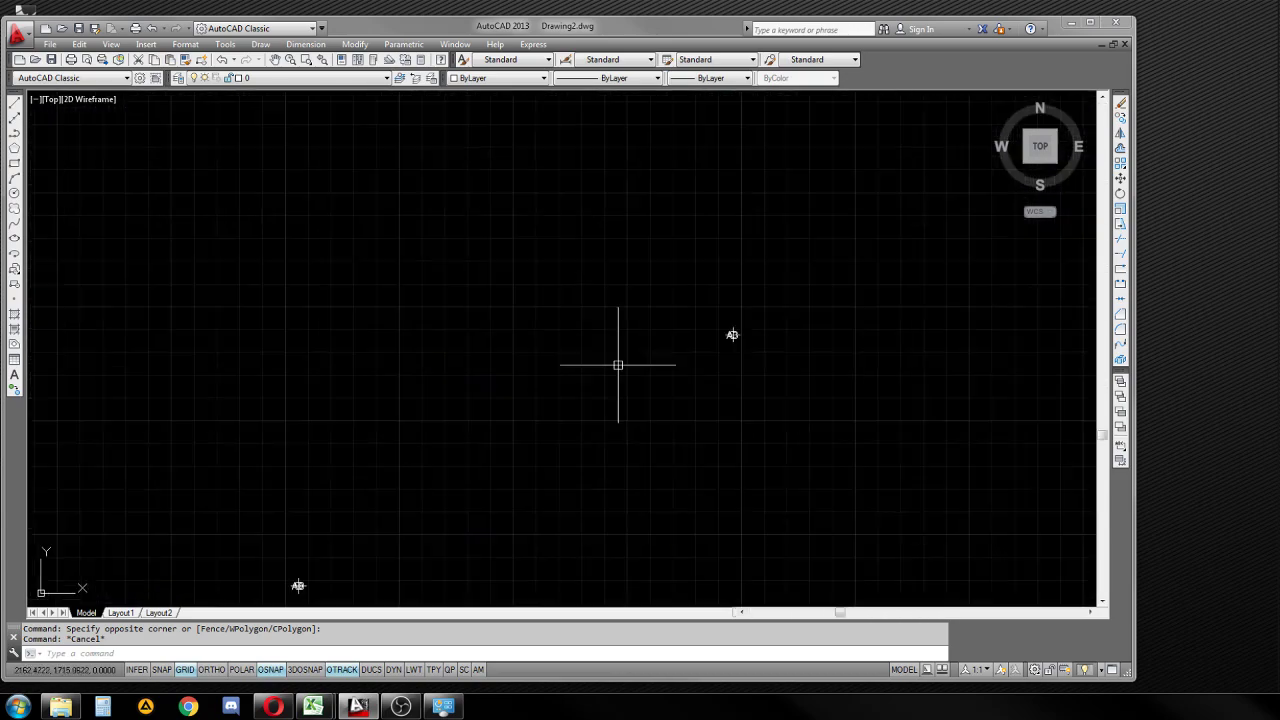
scroll(780, 330, "up", 4)
scroll(840, 311, "up", 3)
- Select and check the A3 label at its survey point, then preview the Excel workbooks
left_click(775, 353)
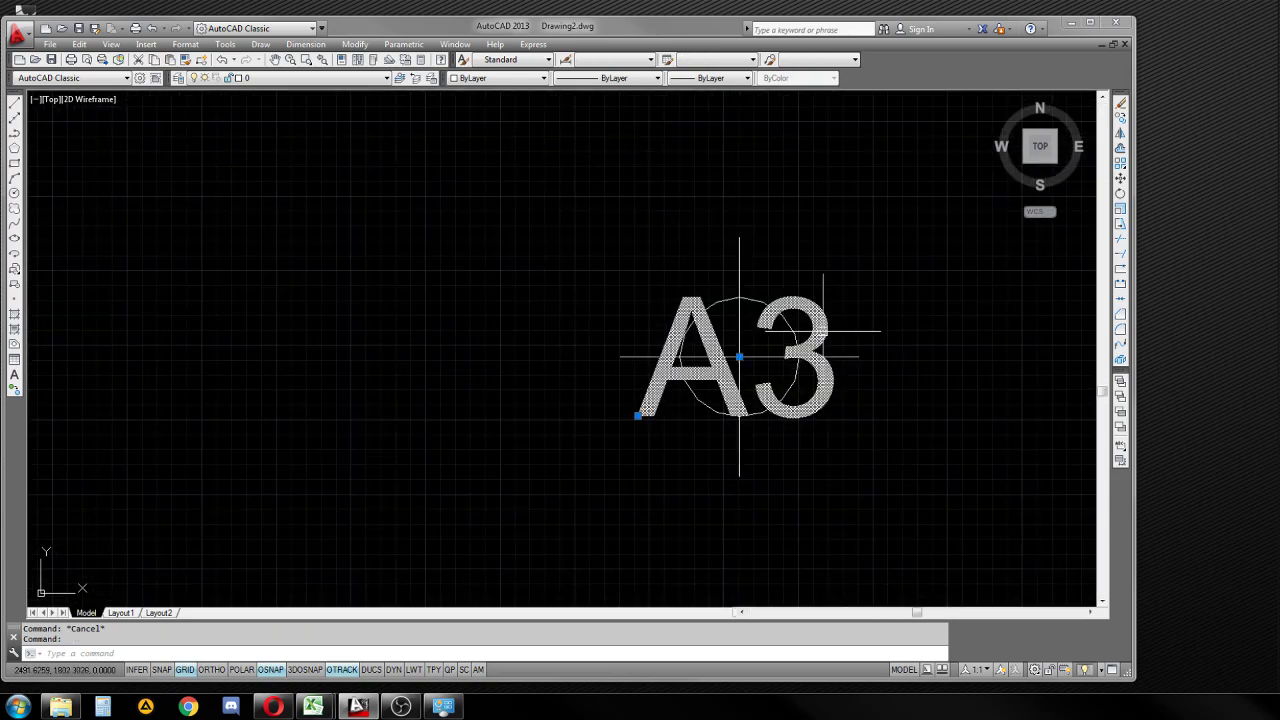
key("Escape")
left_click(740, 350)
scroll(739, 356, "down", 3)
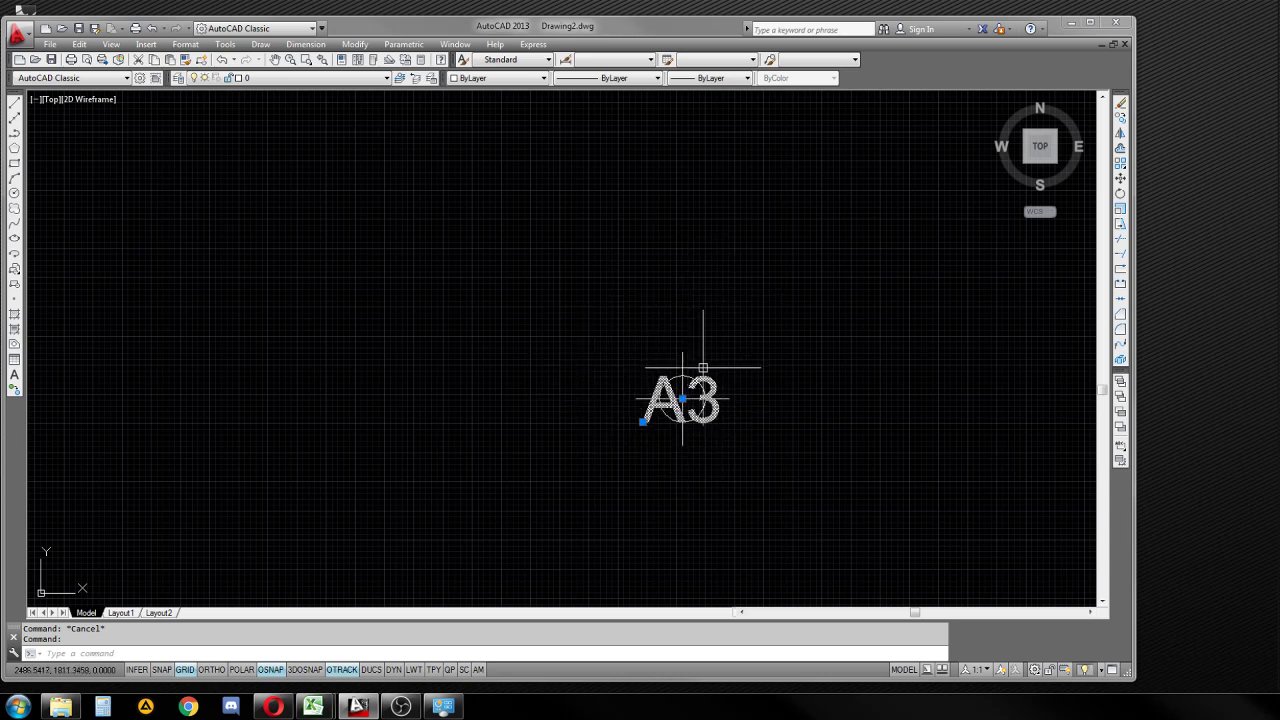
key("Escape")
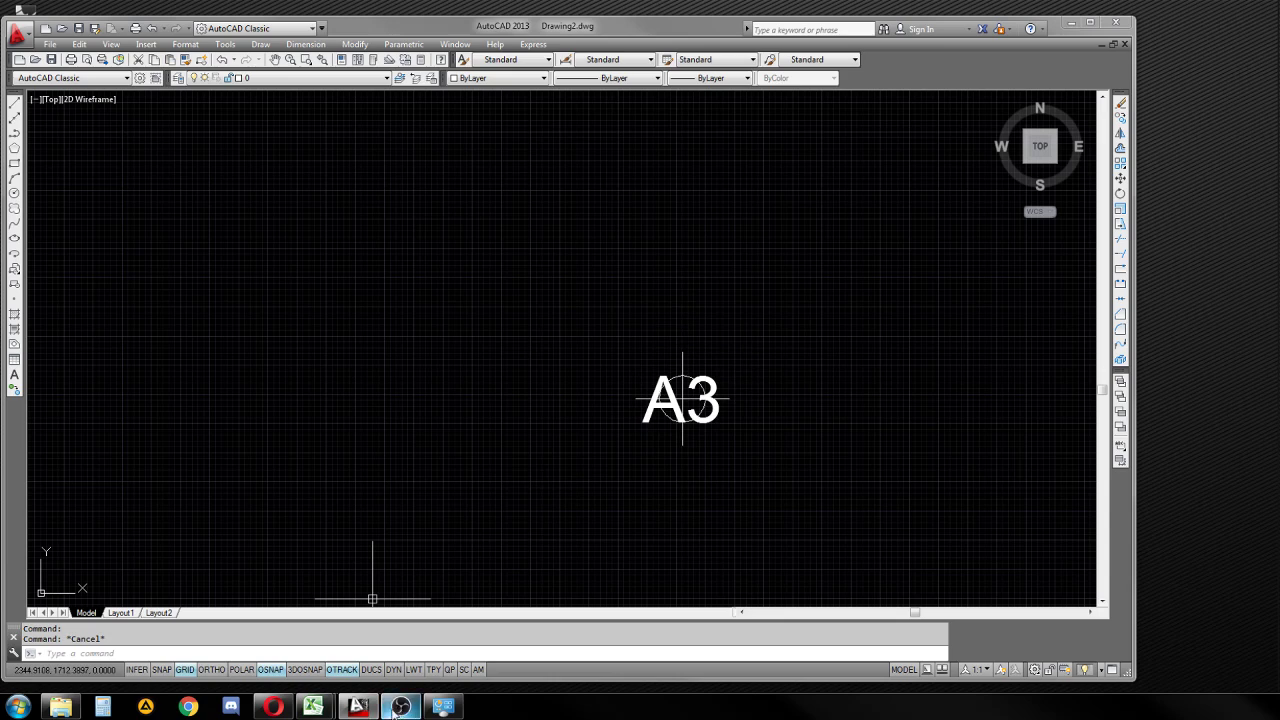
left_click(362, 708)
left_click(362, 708)
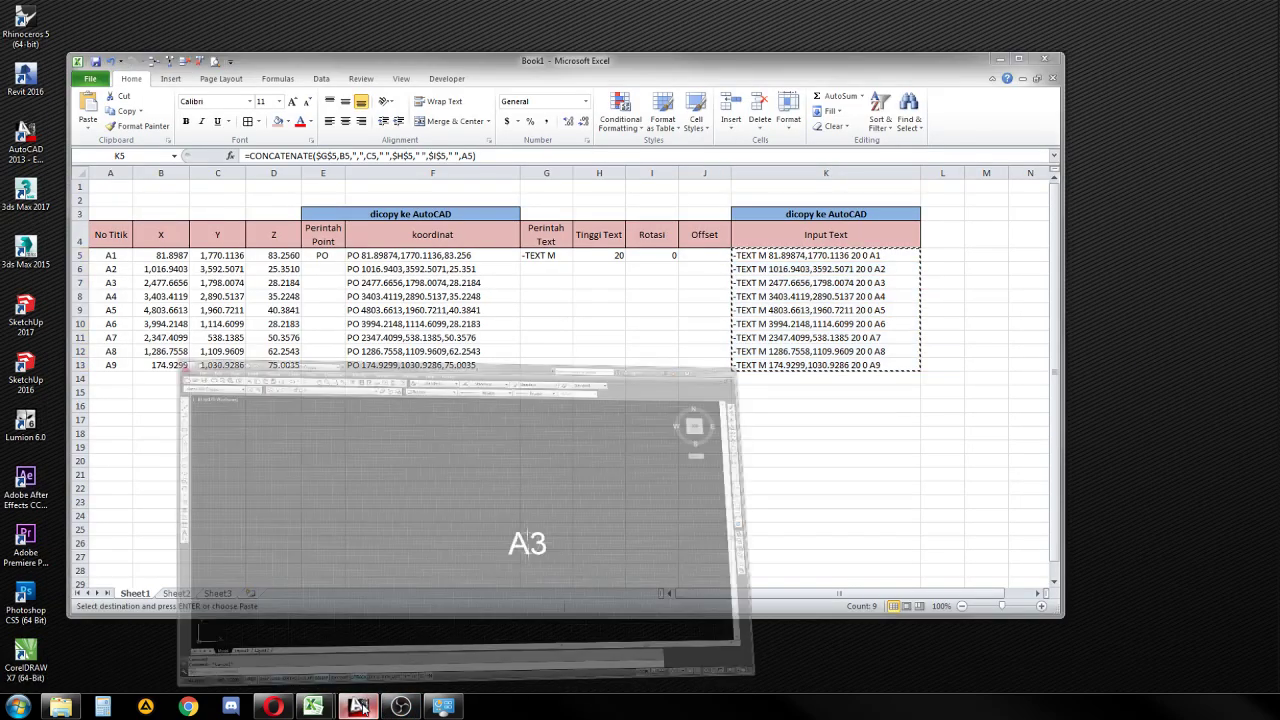
mouse_move(313, 707)
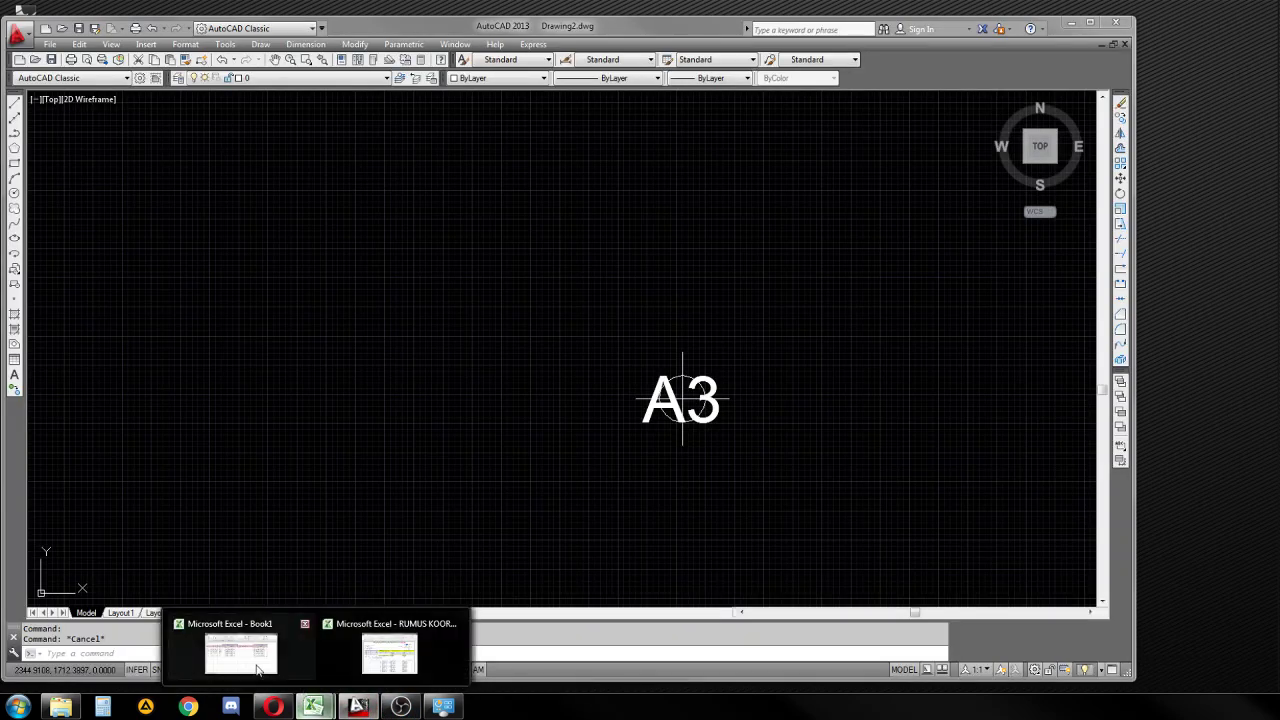
- In the Book1 sheet, enter an Offset of 30 in cell J5
left_click(240, 650)
left_click(705, 255)
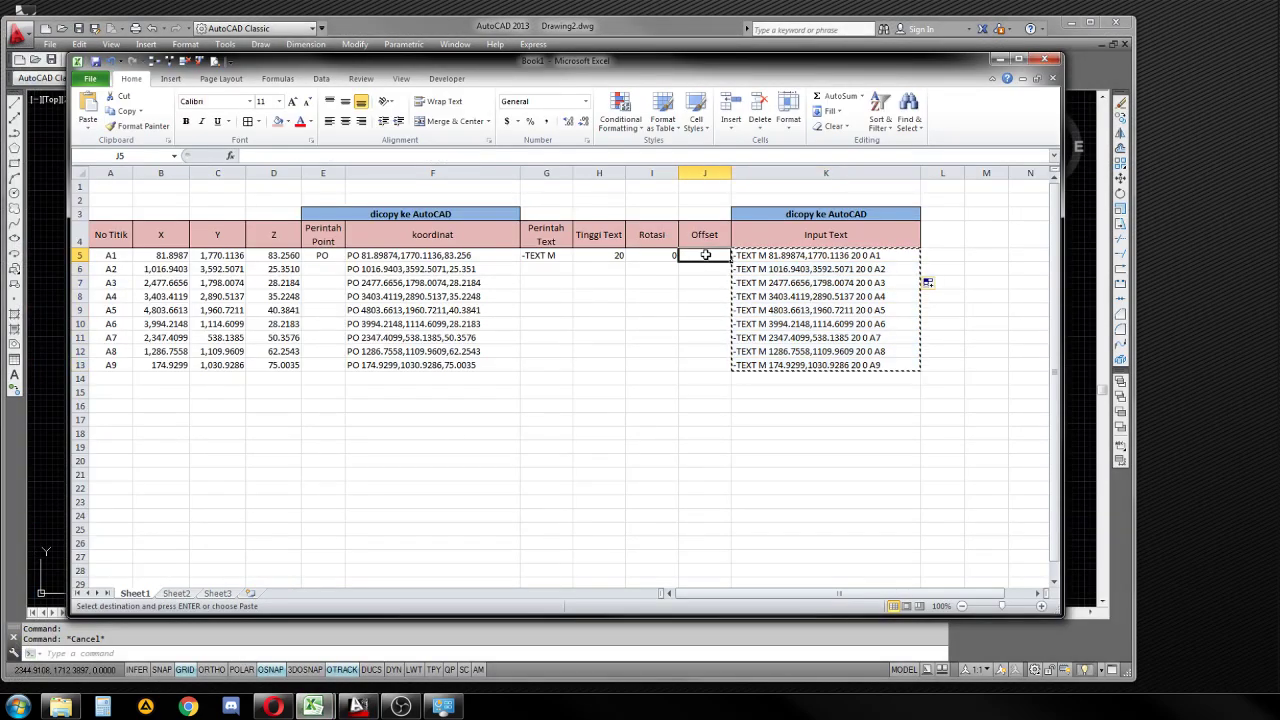
key("Escape")
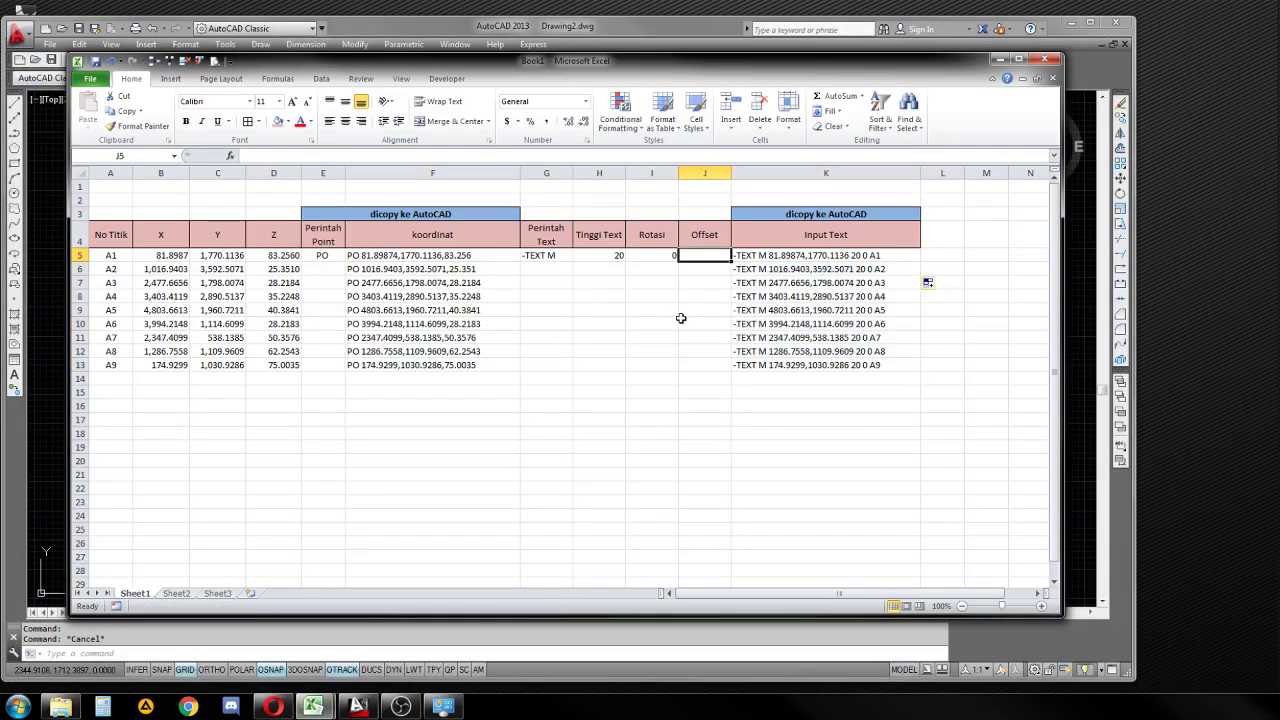
type("30")
key("Return")
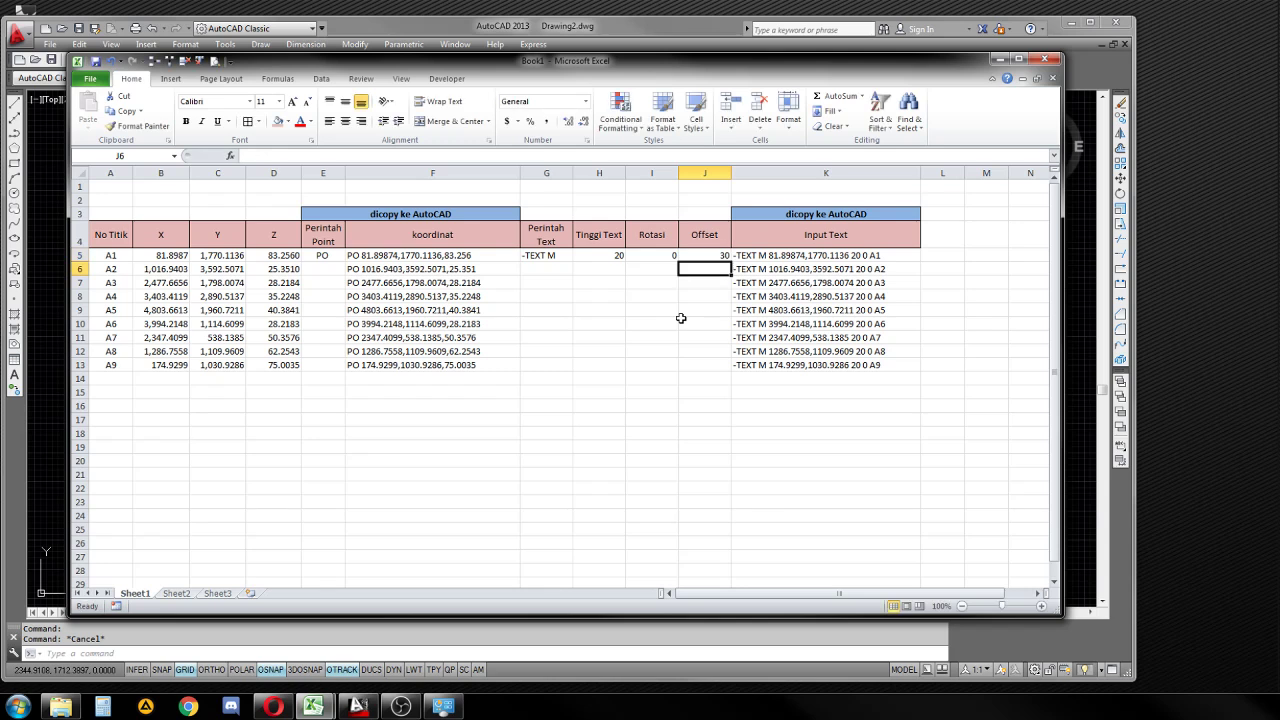
left_click(801, 256)
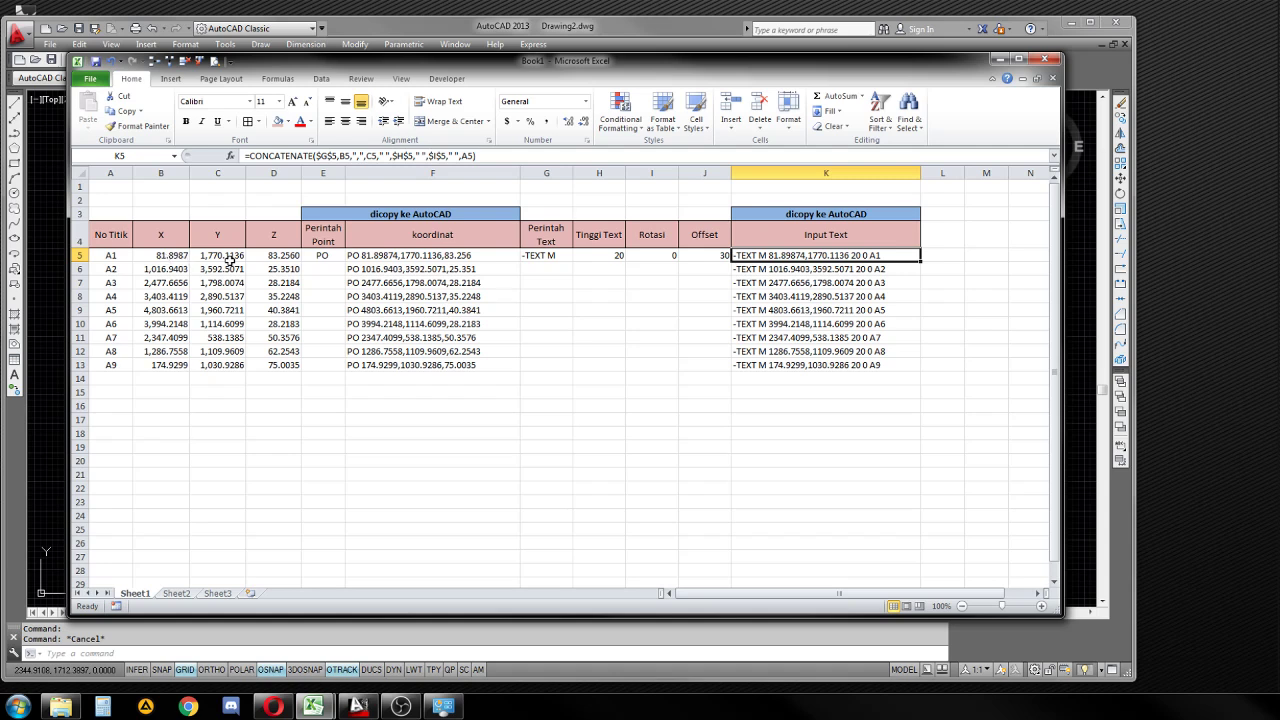
- Edit K5's formula to add the absolute offset $J$5 to both B5 and C5
left_click(360, 157)
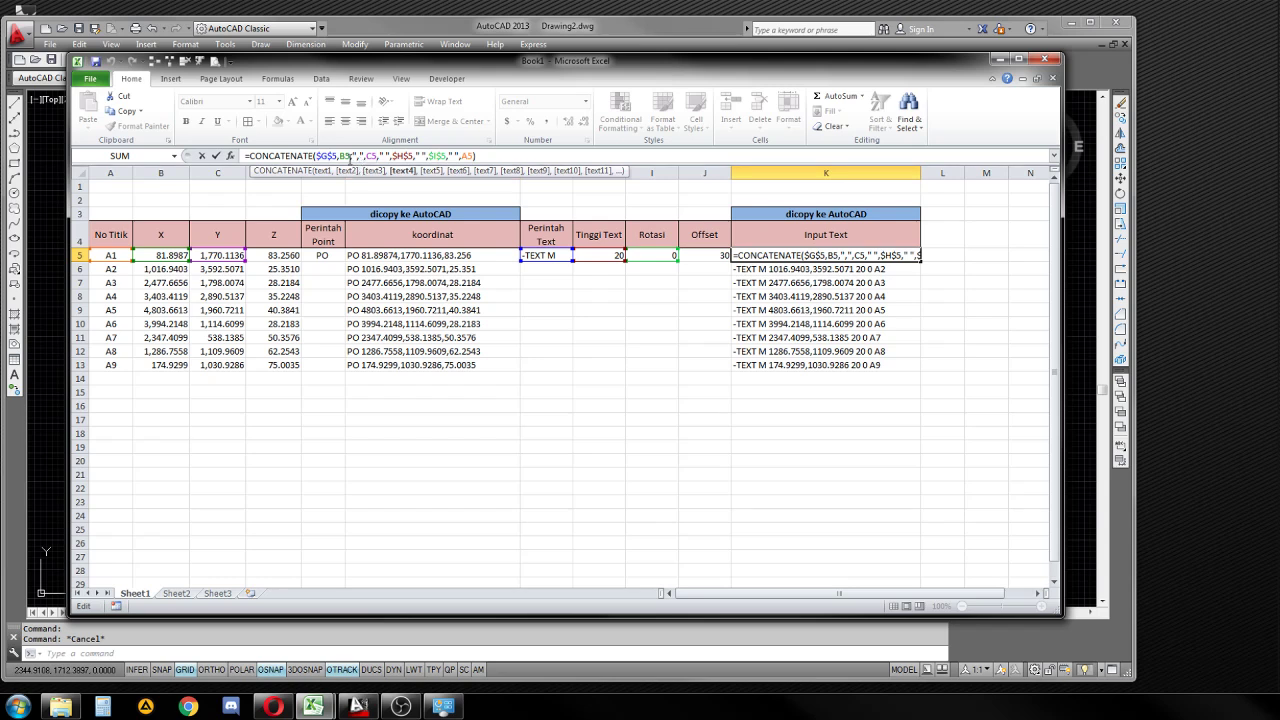
left_click_drag(350, 157, 381, 157)
type("+")
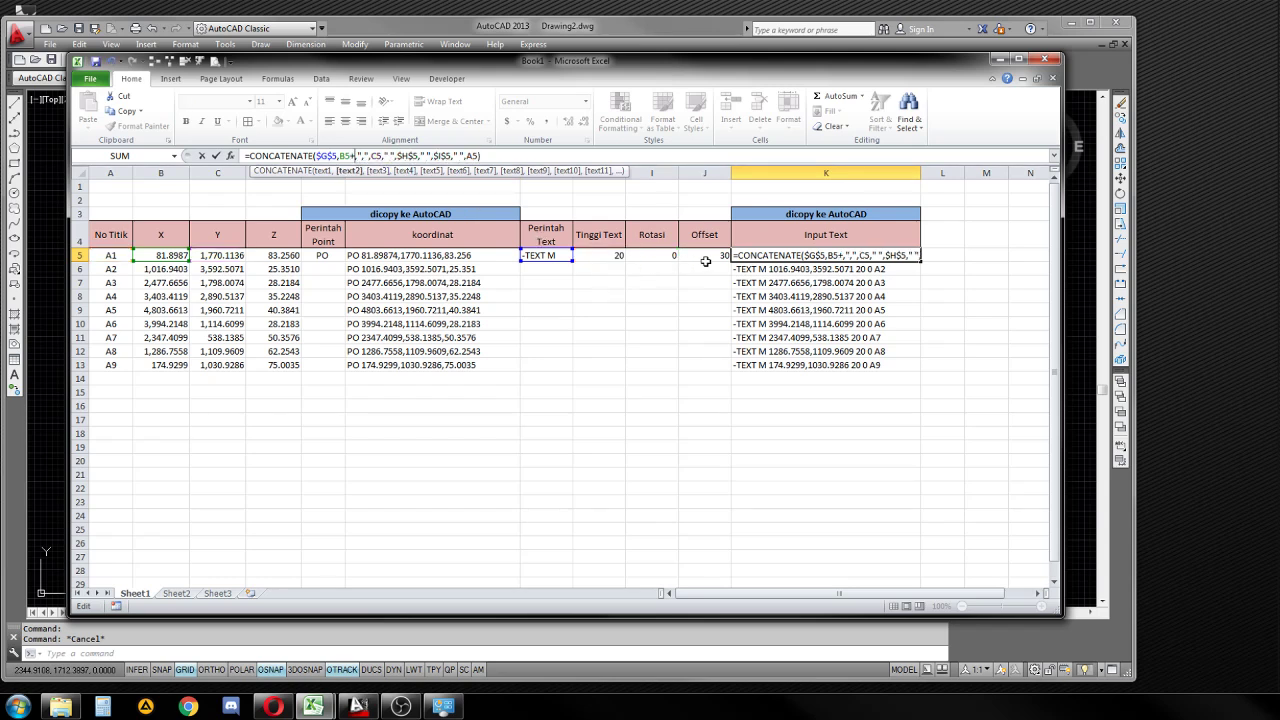
left_click(709, 259)
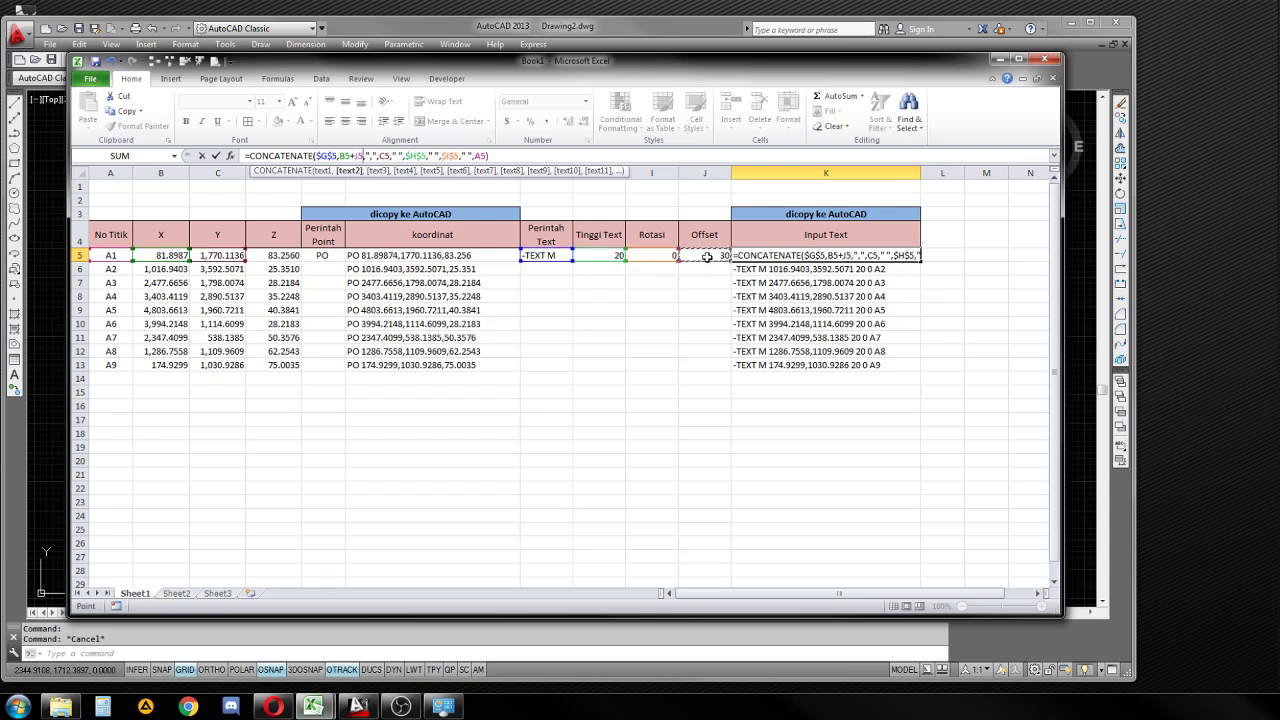
left_click(390, 157)
type("+")
left_click(703, 256)
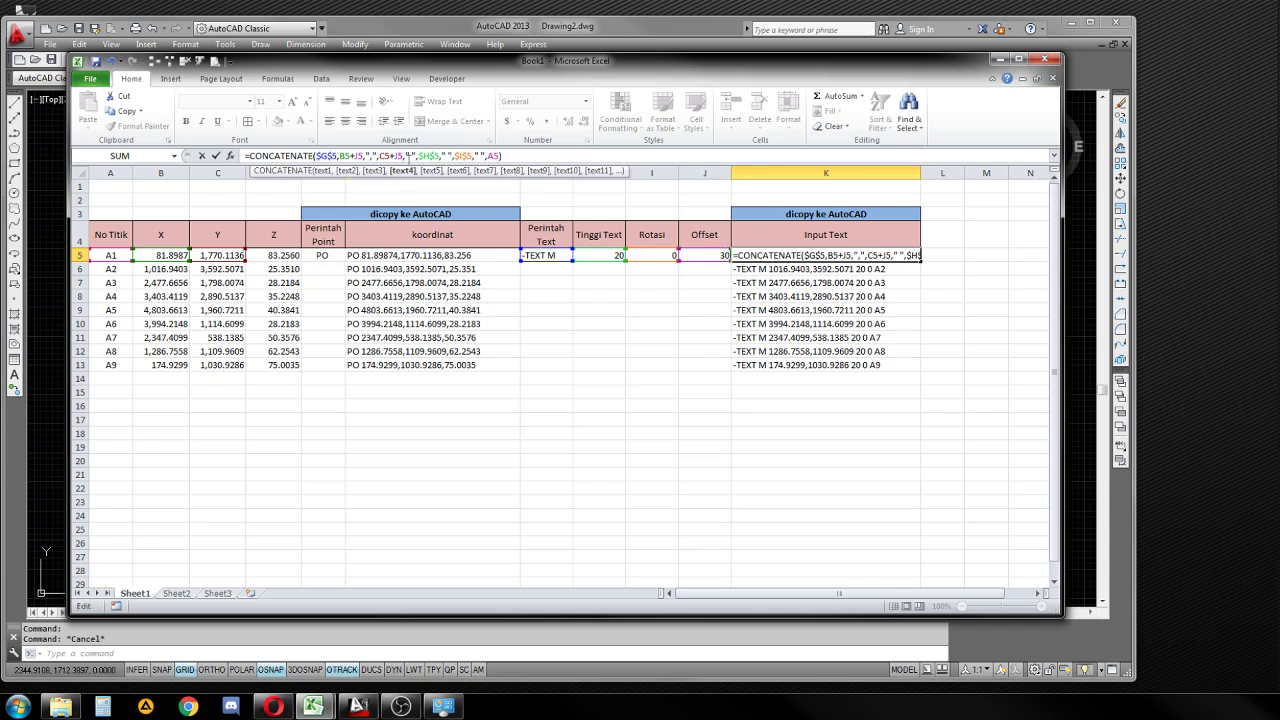
key("F4")
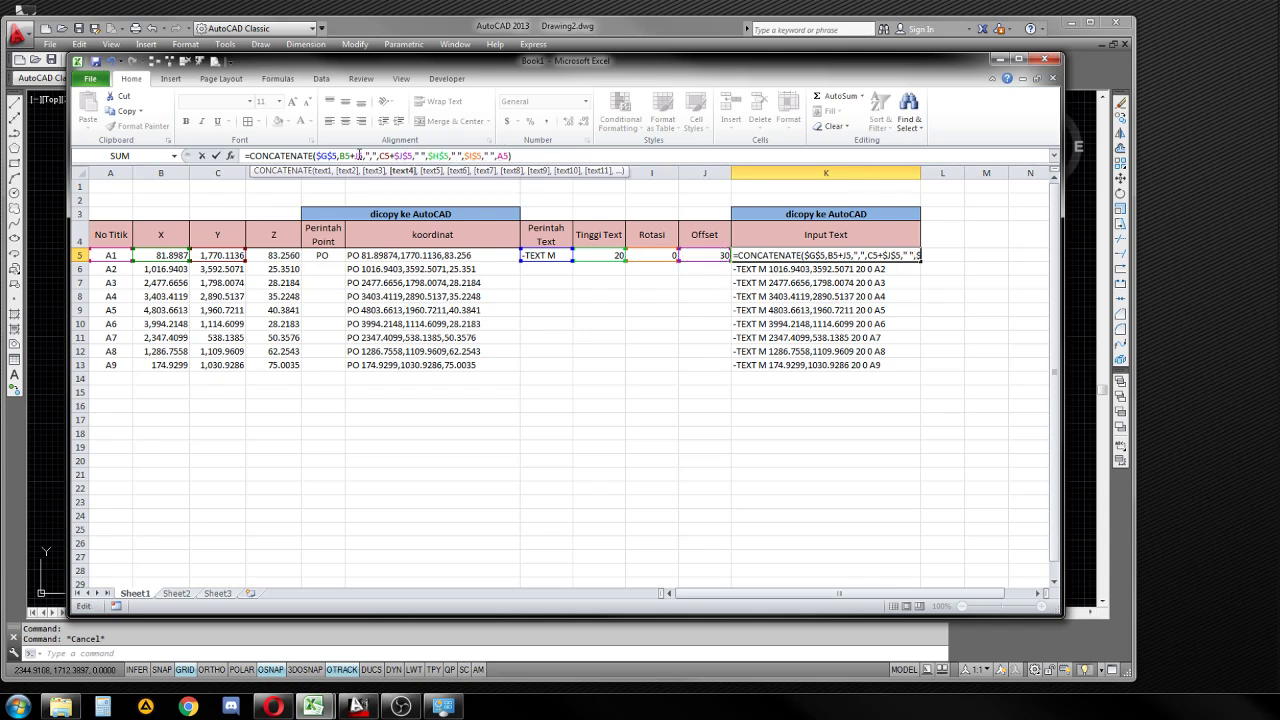
left_click(358, 156)
key("F4")
key("Return")
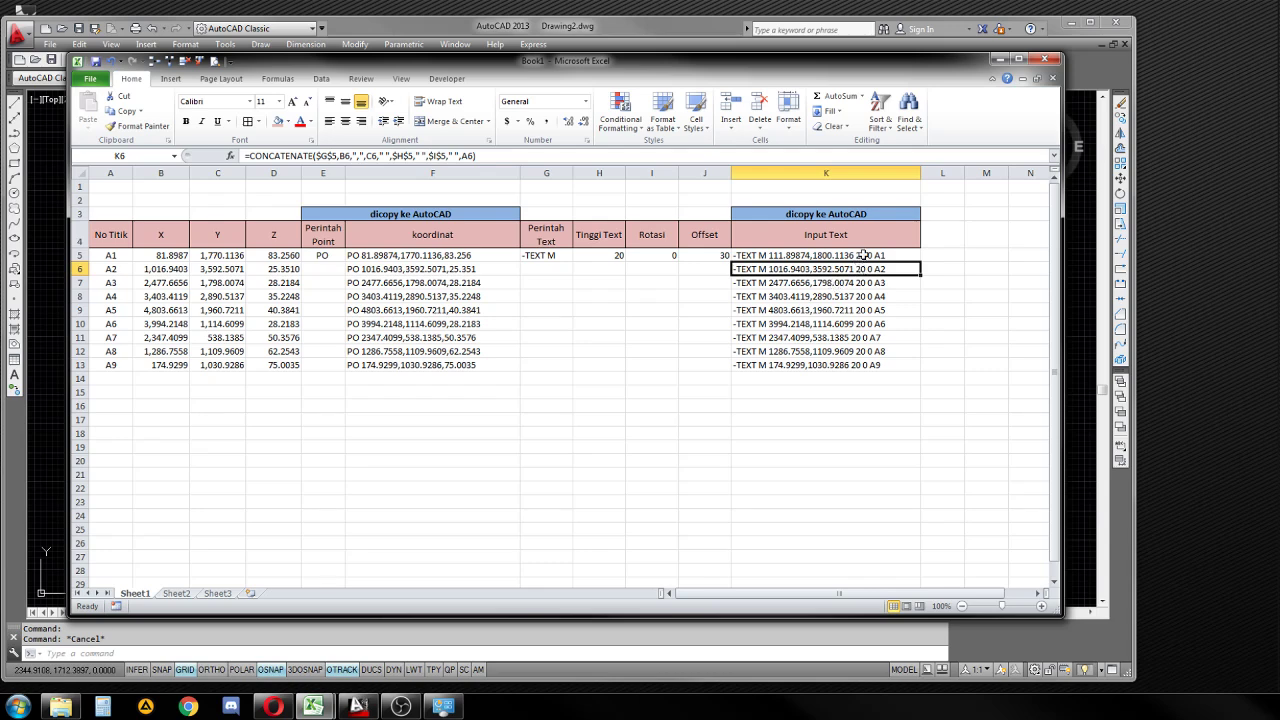
- Fill the offset formula down to K13 and copy the nine label commands
left_click(862, 256)
left_click_drag(920, 262, 911, 364)
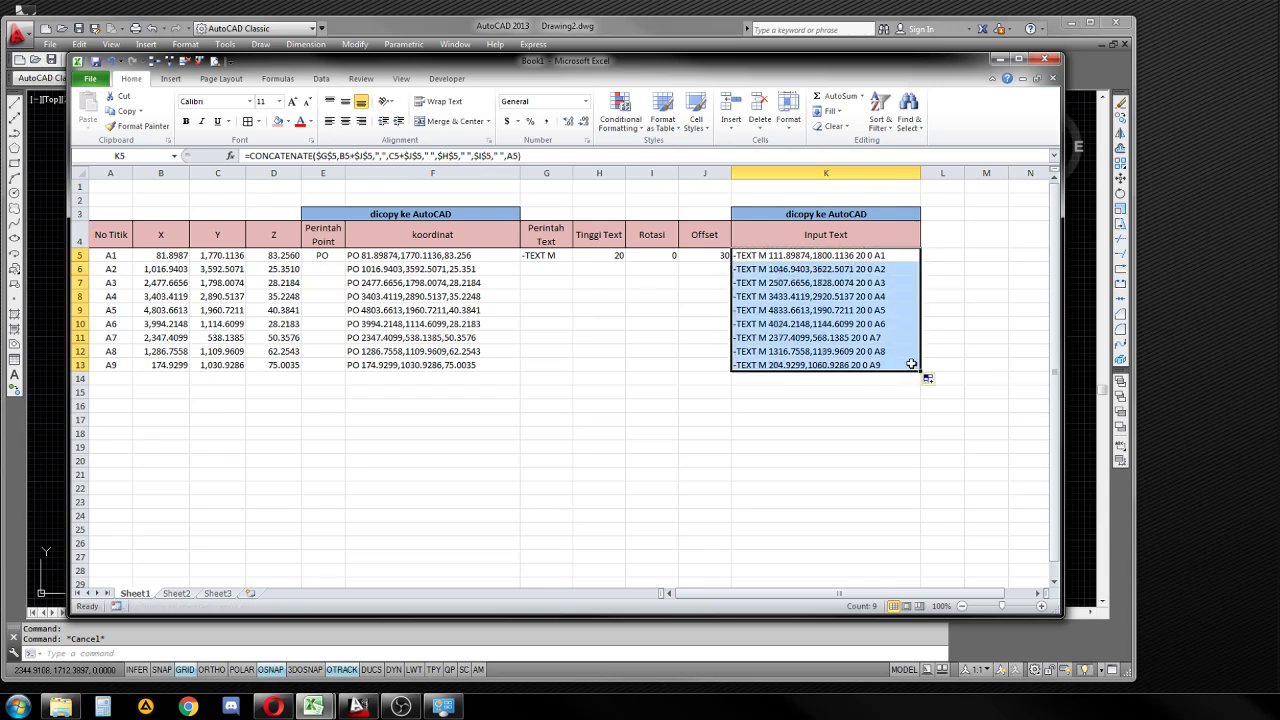
key("ctrl+c")
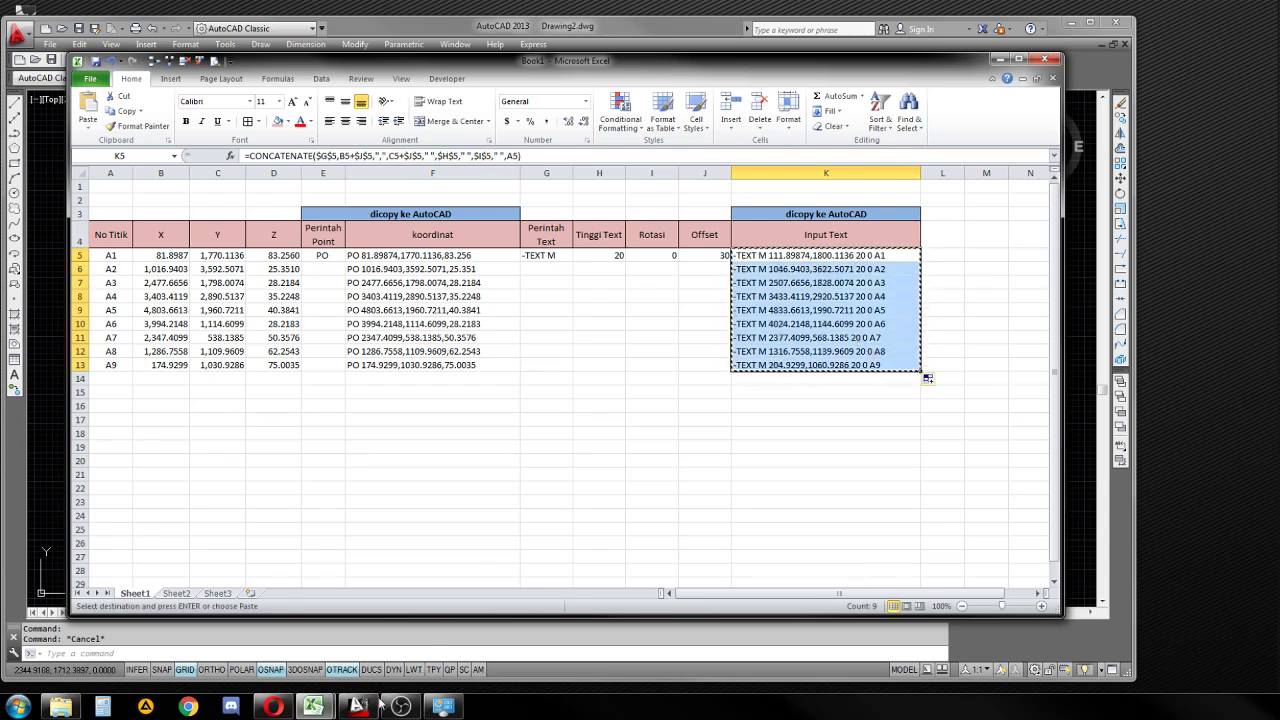
left_click(356, 706)
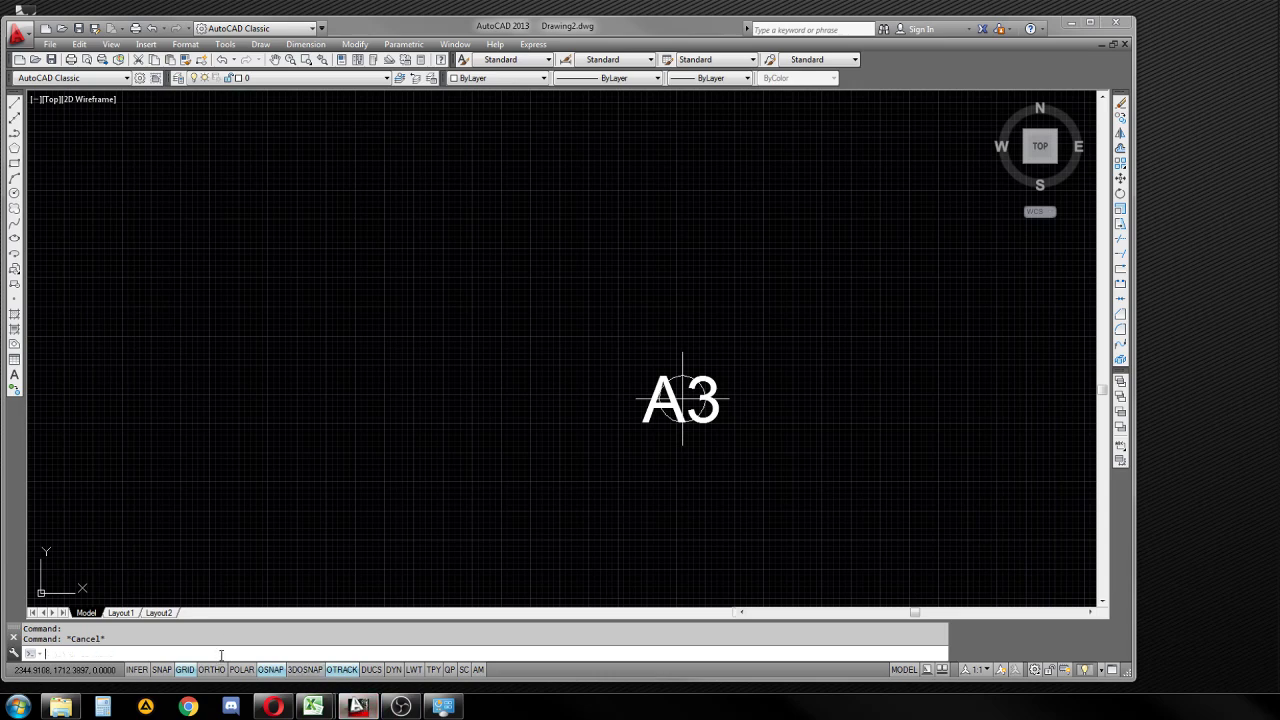
- Undo the white -TEXT labels and extra zoom, then open the Layer Properties Manager
scroll(599, 400, "up", 2)
key("ctrl+z")
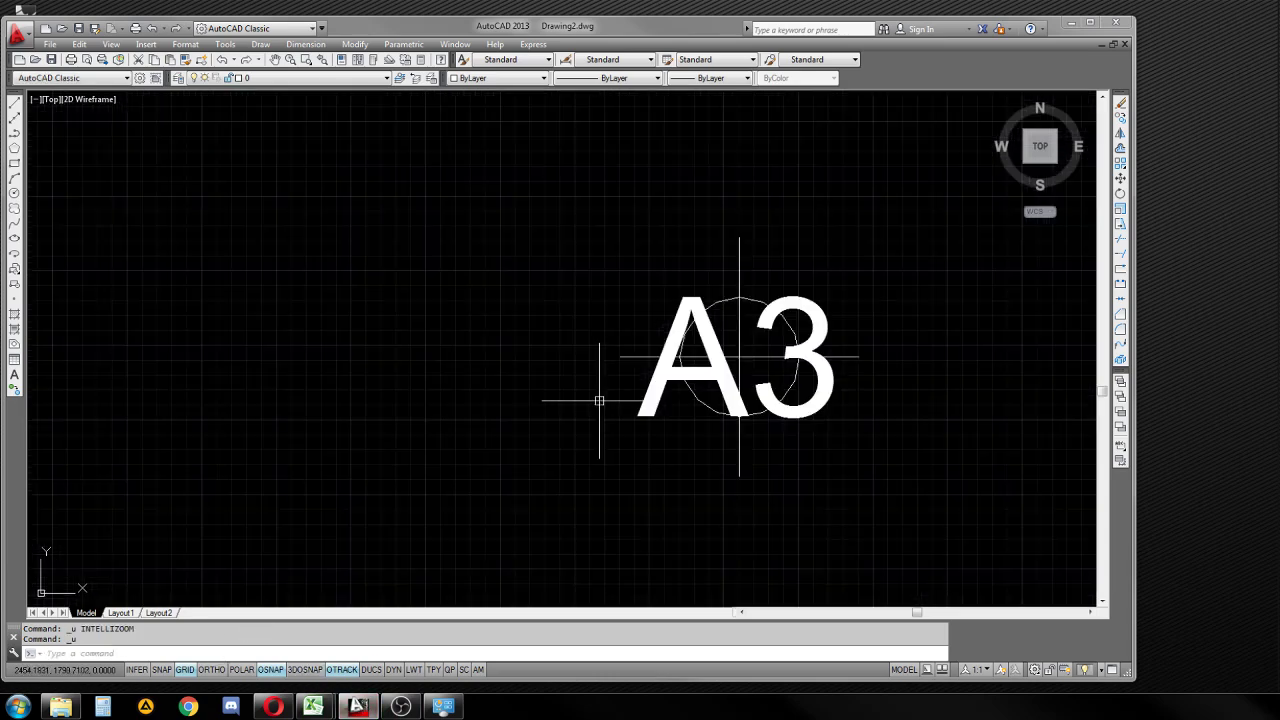
key("ctrl+z")
key("ctrl+z")
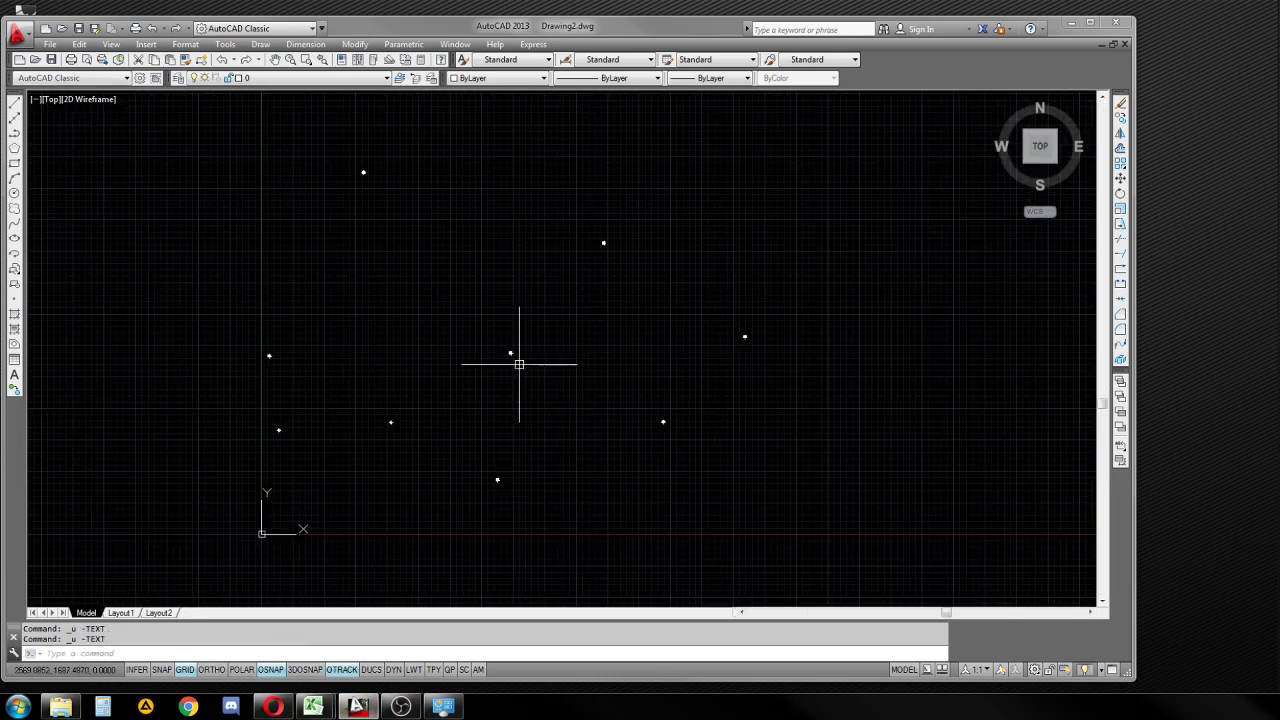
key("ctrl+z")
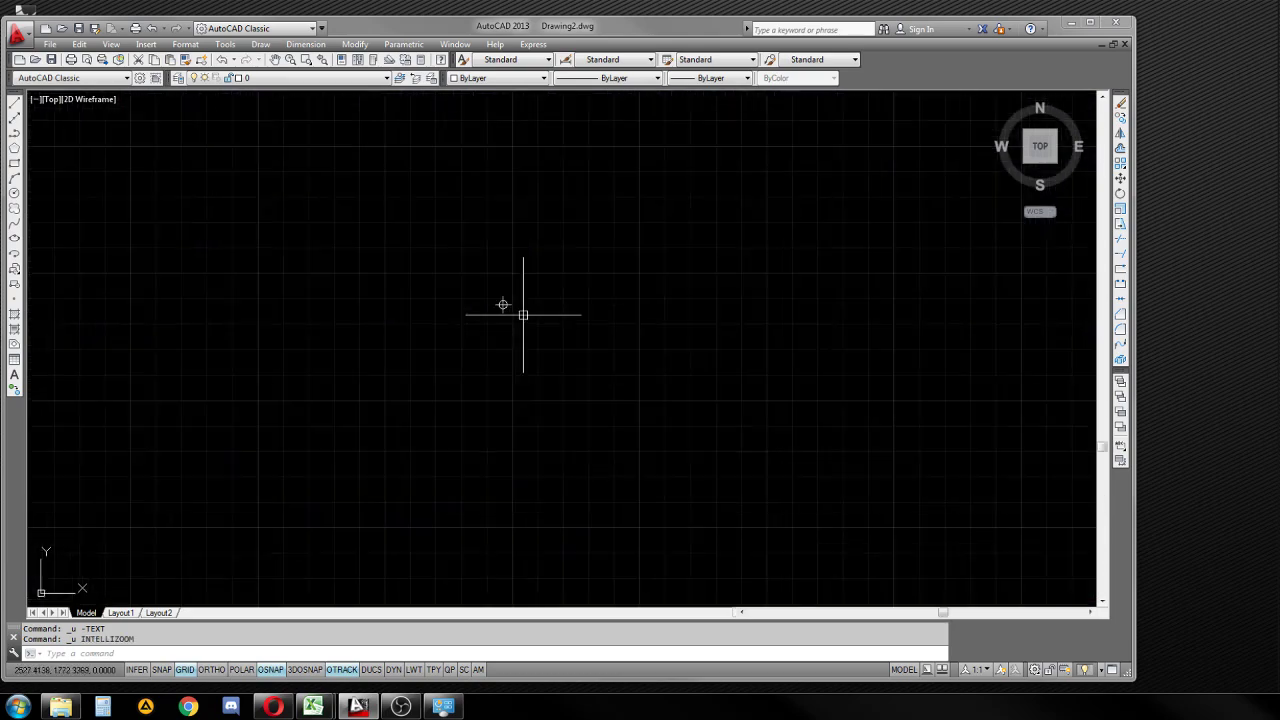
scroll(287, 366, "up", 3)
scroll(249, 246, "down", 3)
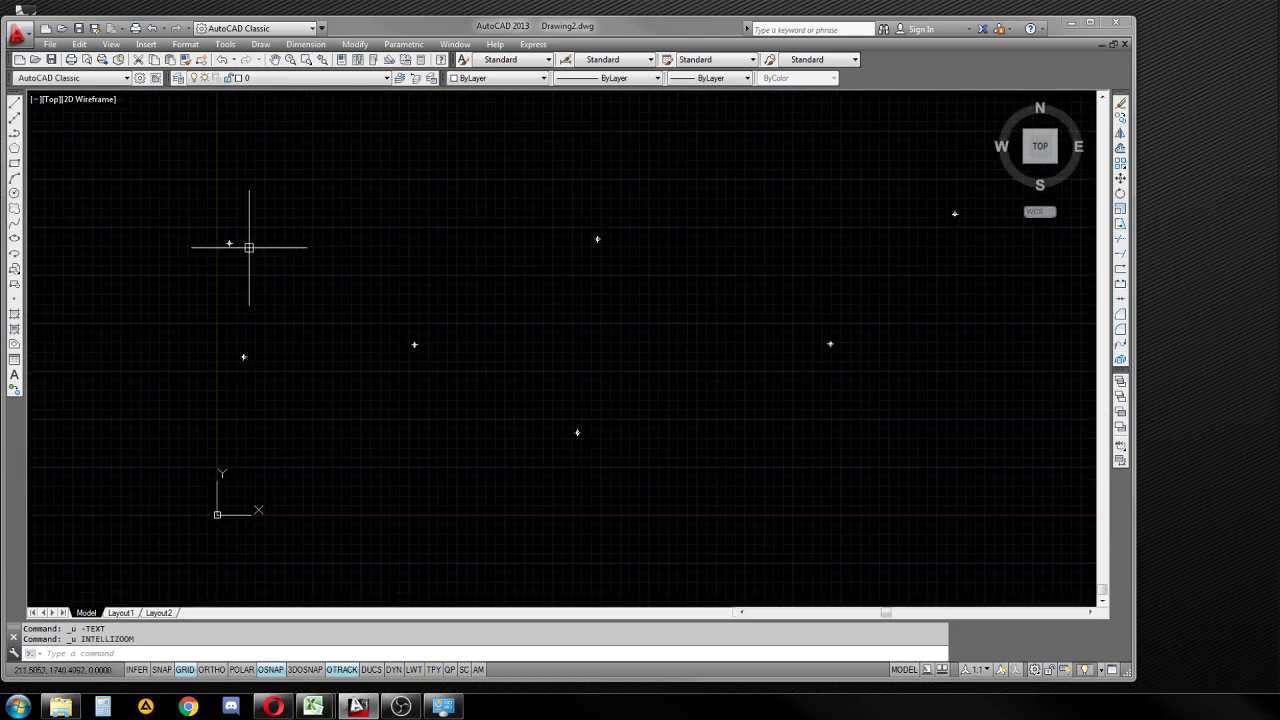
scroll(263, 314, "up", 5)
scroll(365, 244, "down", 5)
scroll(365, 244, "up", 3)
scroll(337, 251, "down", 3)
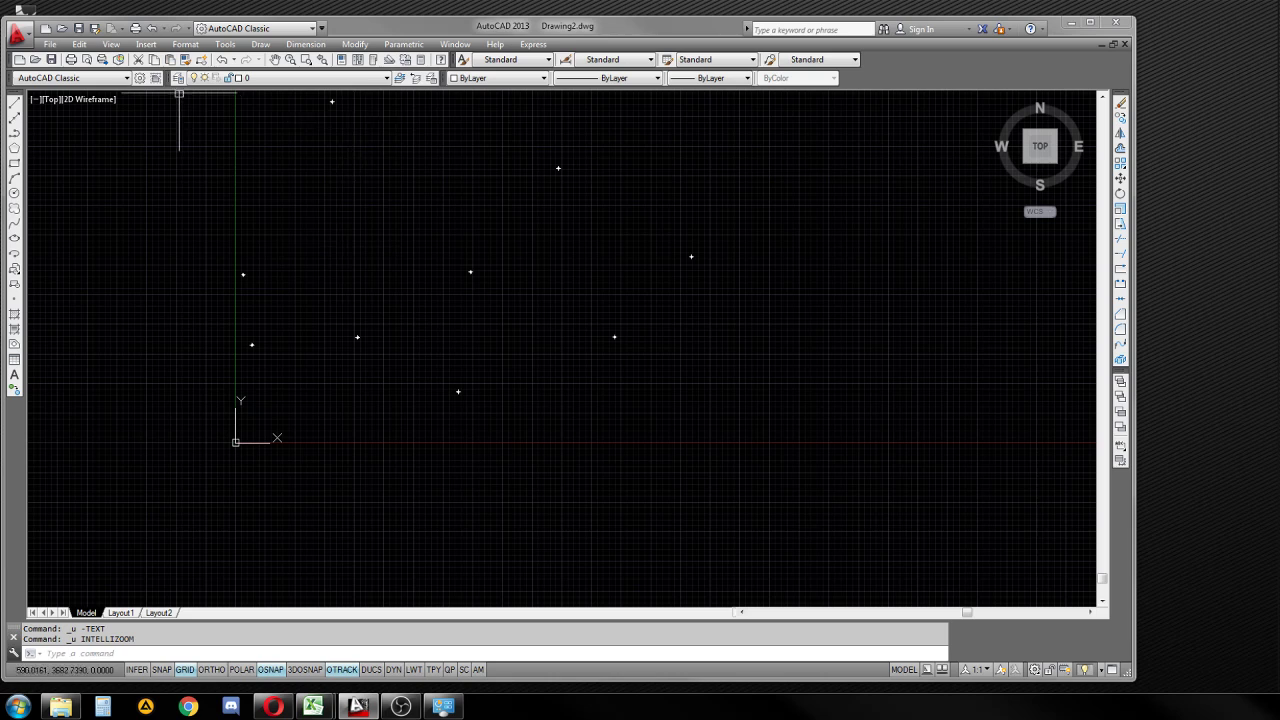
key("ctrl+shift+l")
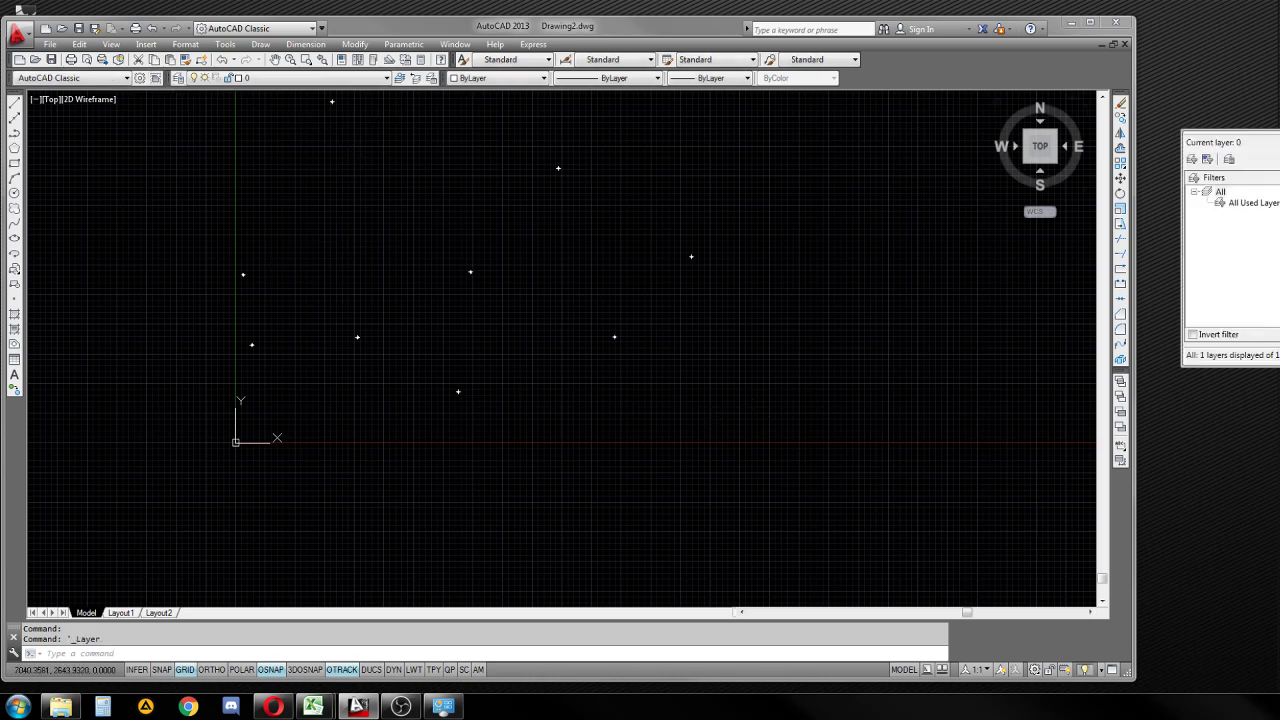
mouse_move(1040, 146)
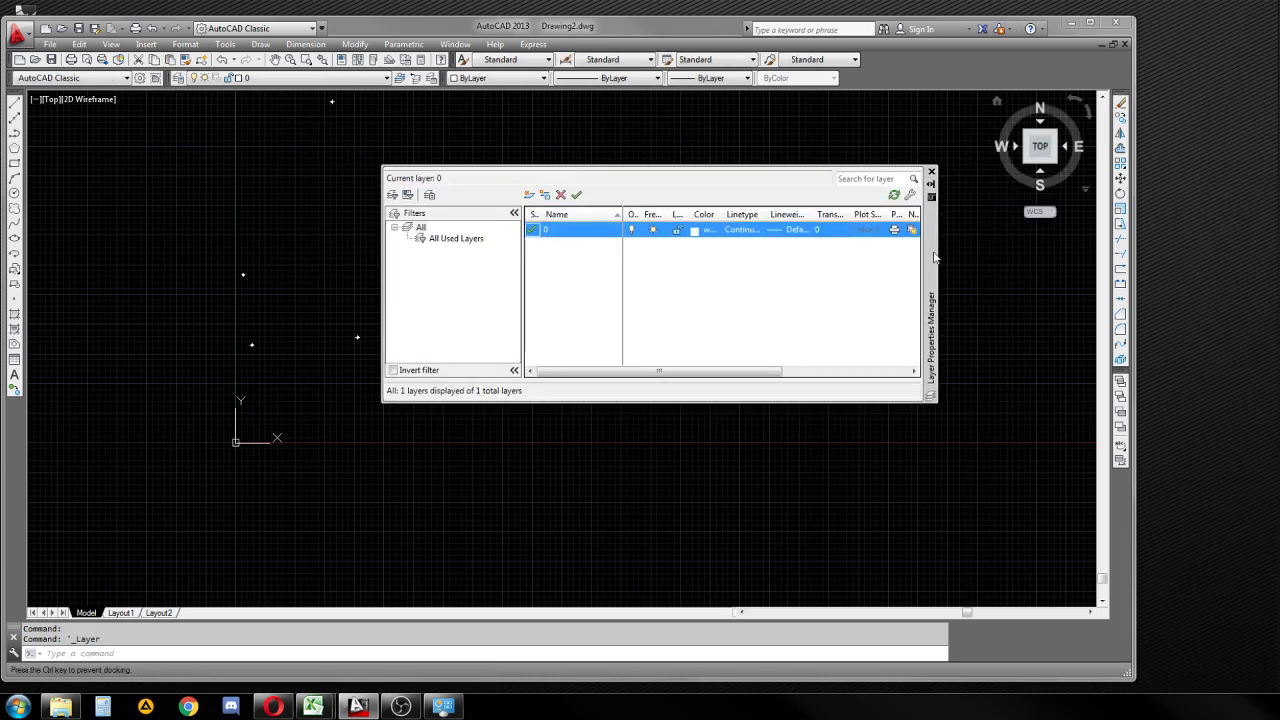
- Add a new layer named TEXT with colour 50 (yellow) and make it current
left_click(529, 194)
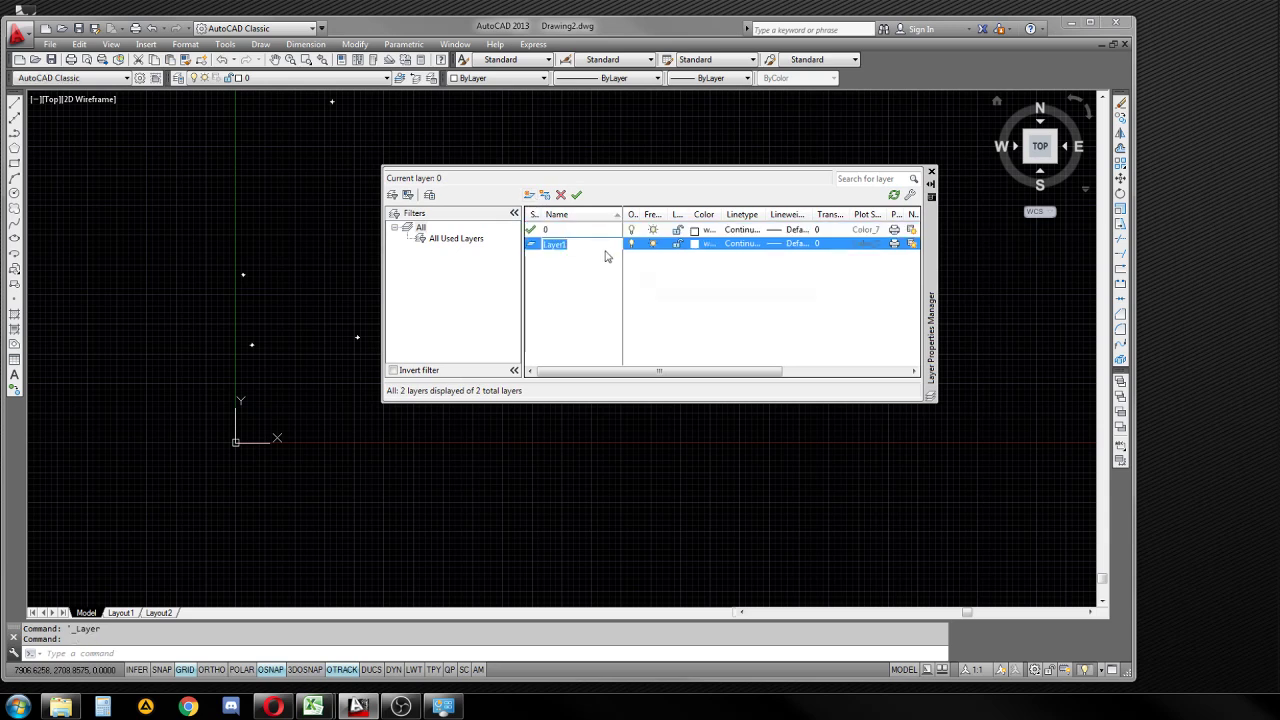
type("TEXT")
key("Return")
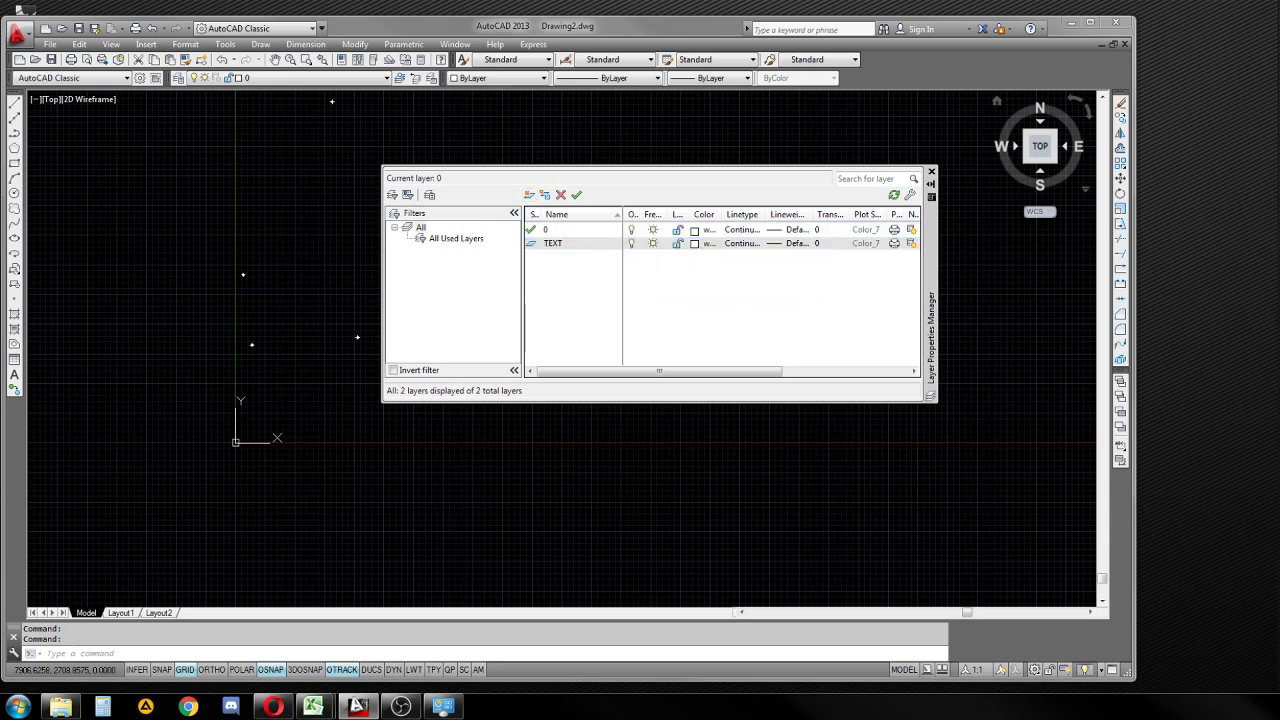
left_click(700, 243)
type("50")
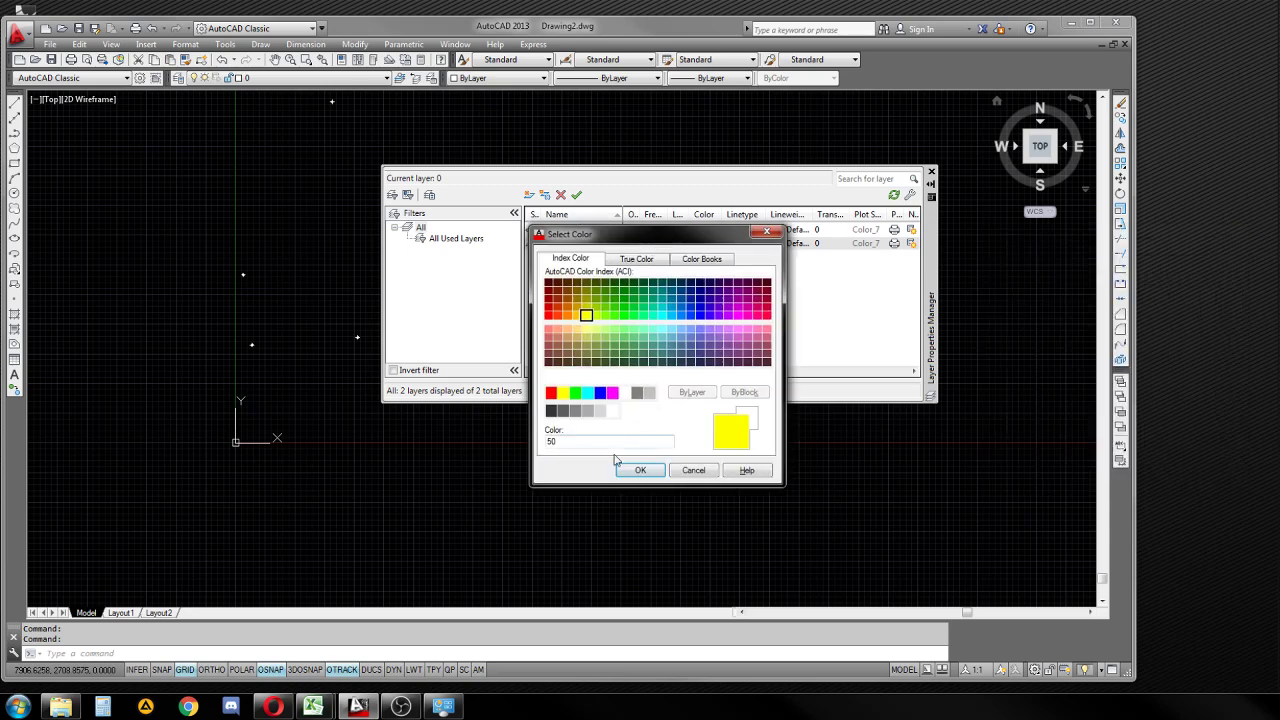
left_click(638, 470)
double_click(530, 243)
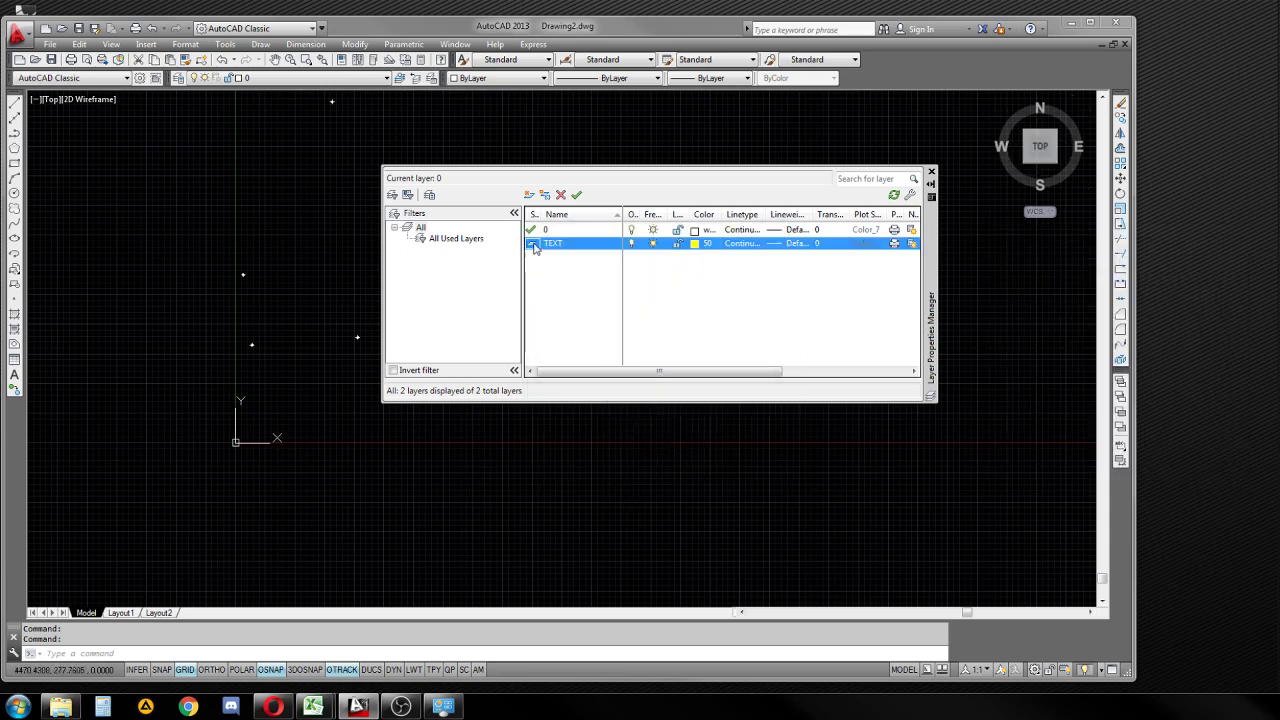
- Paste the copied -TEXT commands to place yellow labels A1–A9, then zoom to check them
left_click(931, 174)
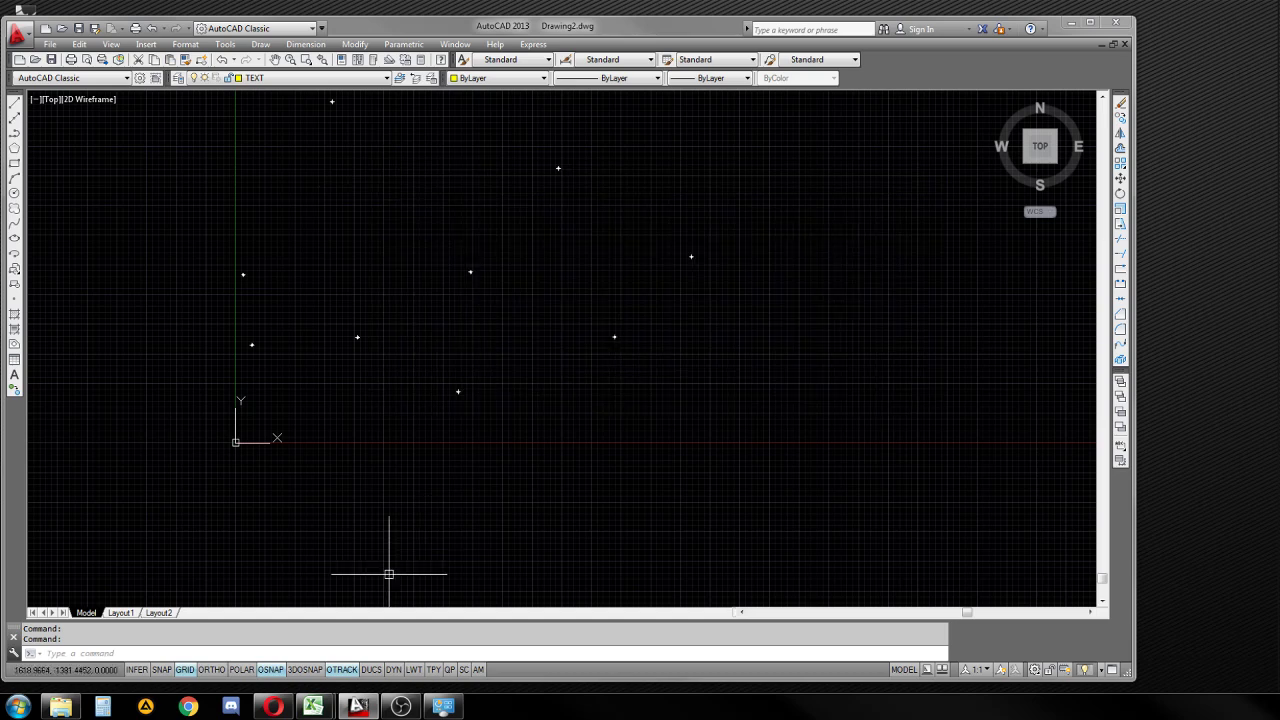
right_click(232, 652)
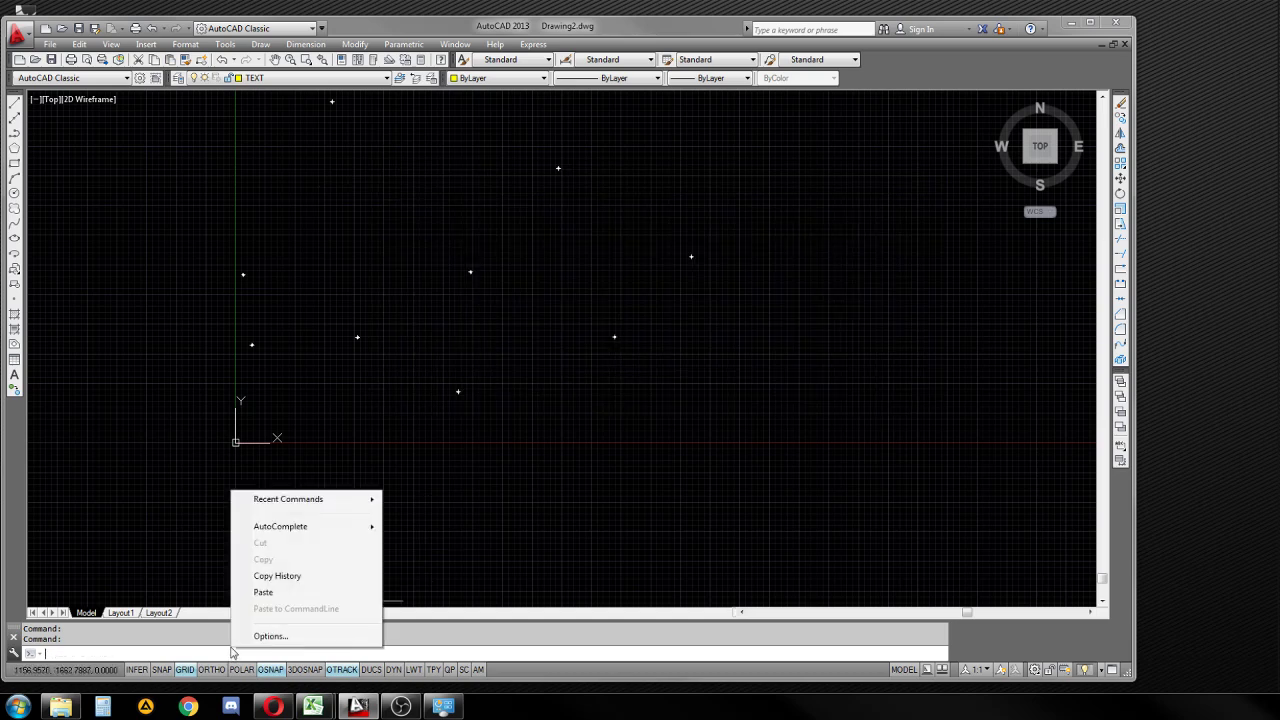
left_click(263, 591)
scroll(357, 342, "up", 3)
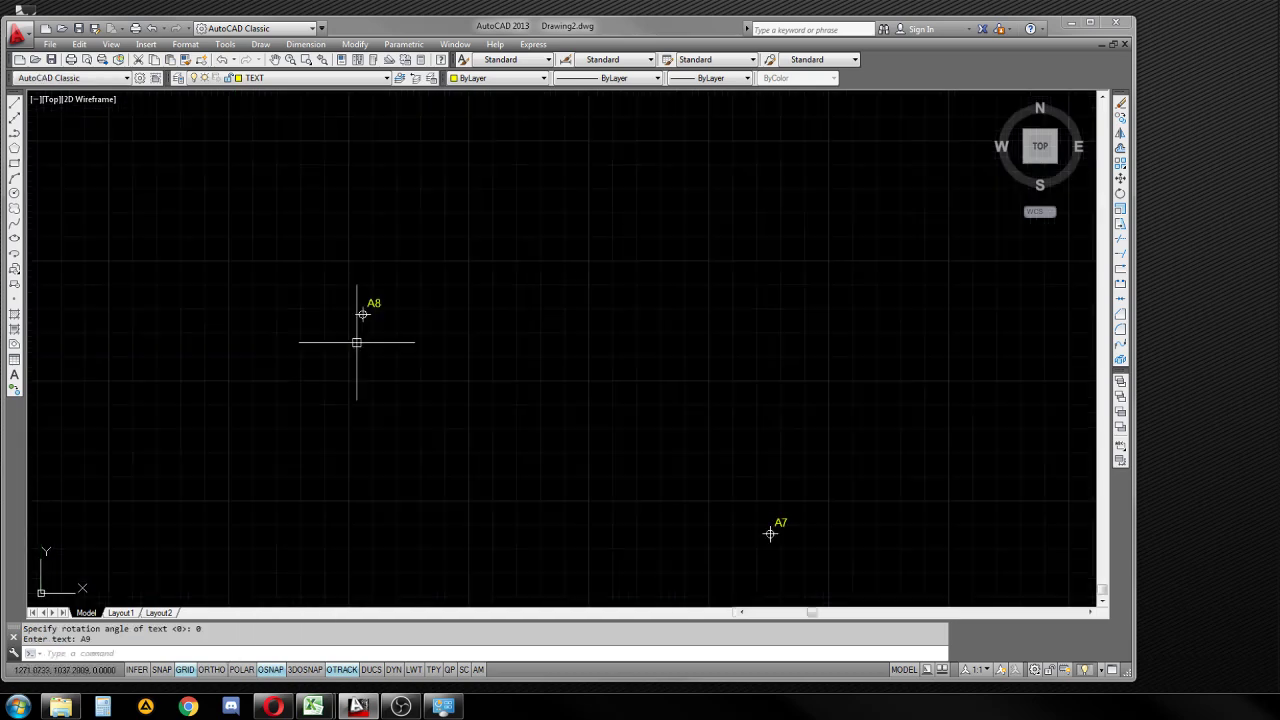
scroll(357, 342, "up", 1)
scroll(466, 391, "down", 3)
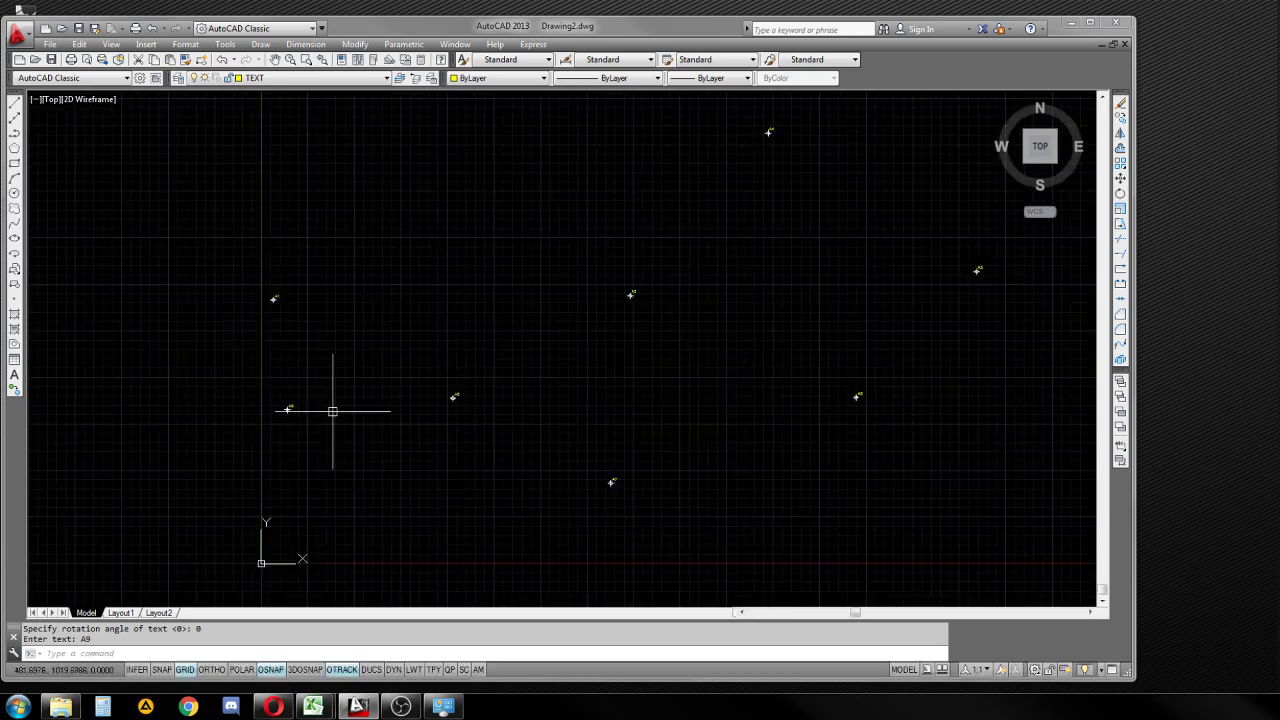
scroll(332, 410, "up", 2)
scroll(360, 434, "up", 3)
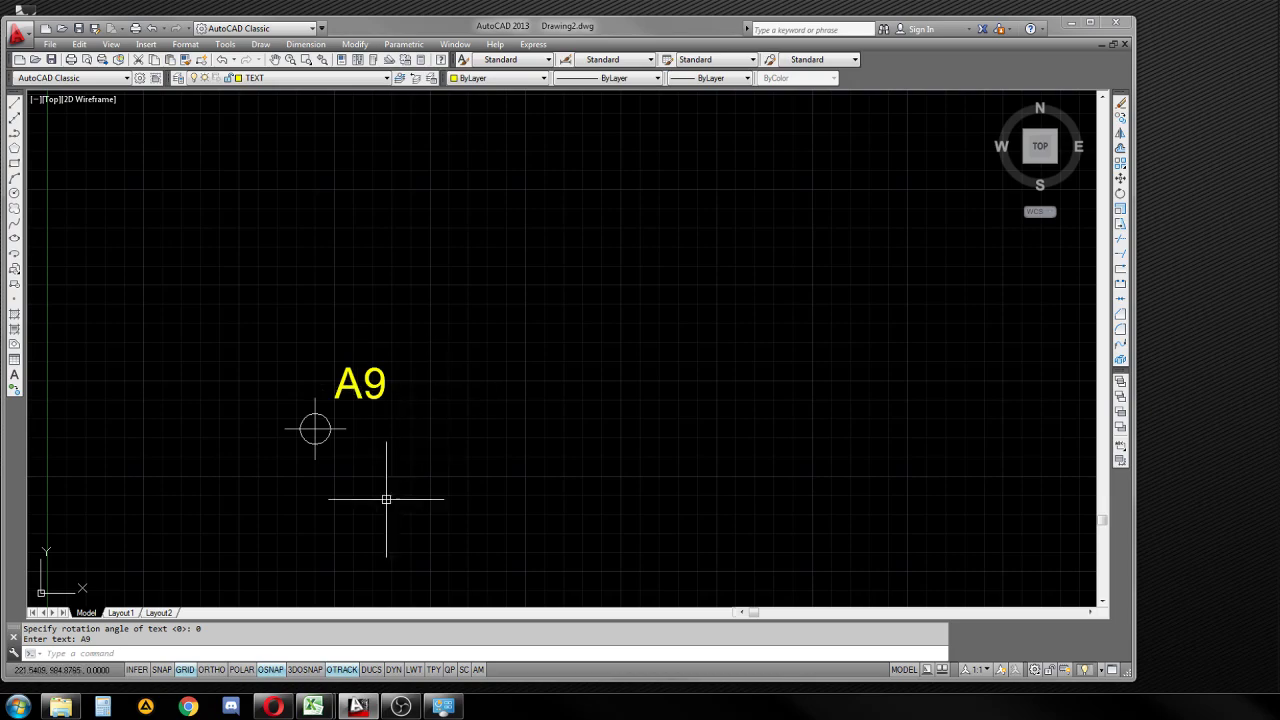
scroll(420, 470, "down", 5)
scroll(346, 440, "down", 1)
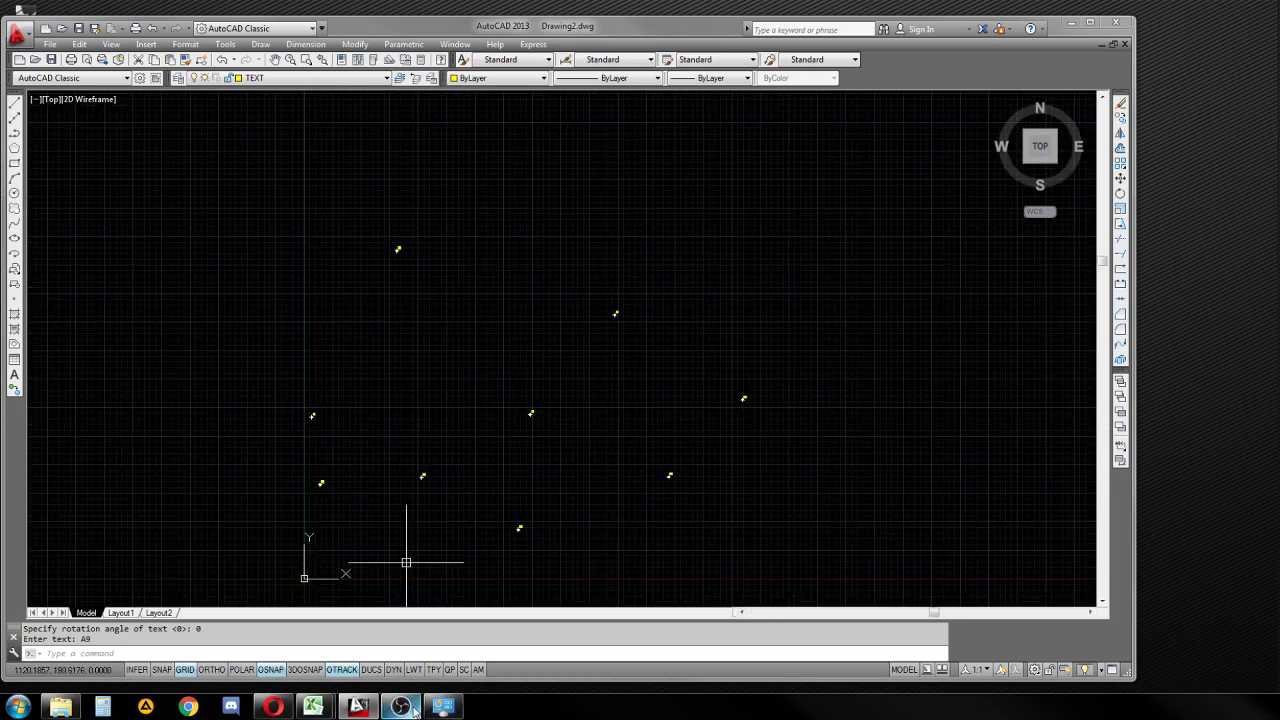
mouse_move(314, 707)
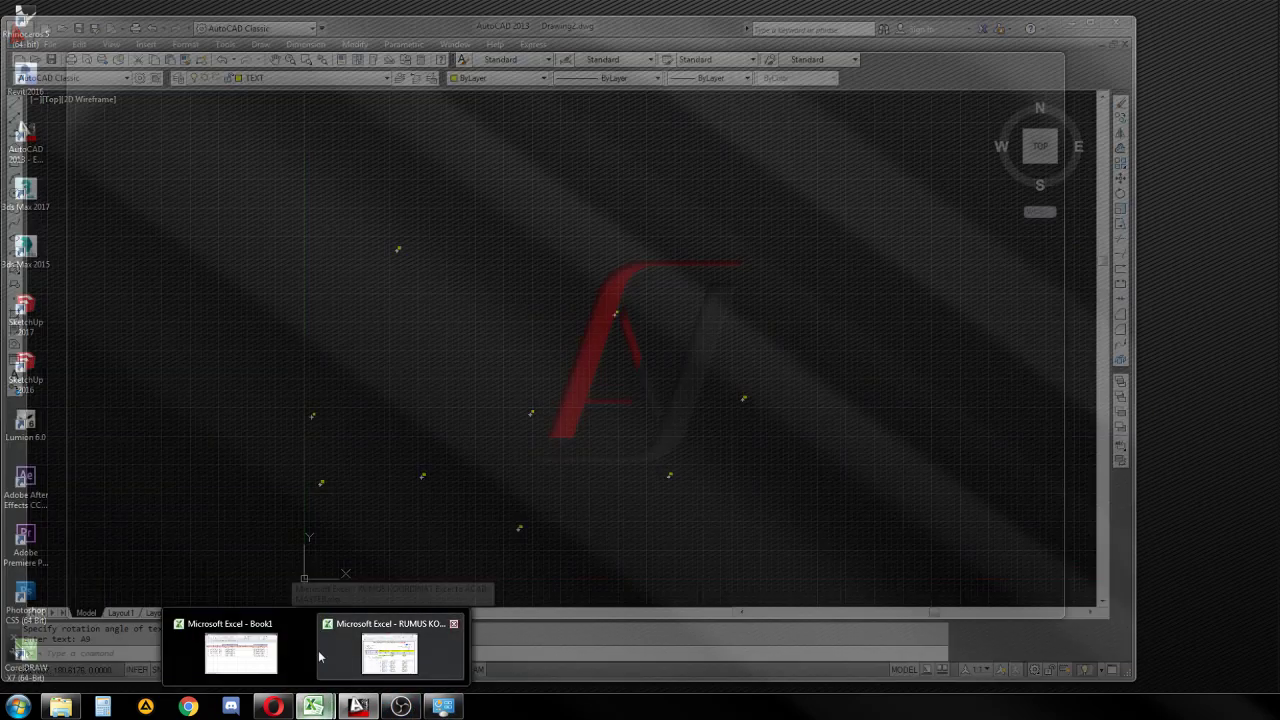
- Change K5's formula to end with elevation cell D5 instead of A5
left_click(240, 650)
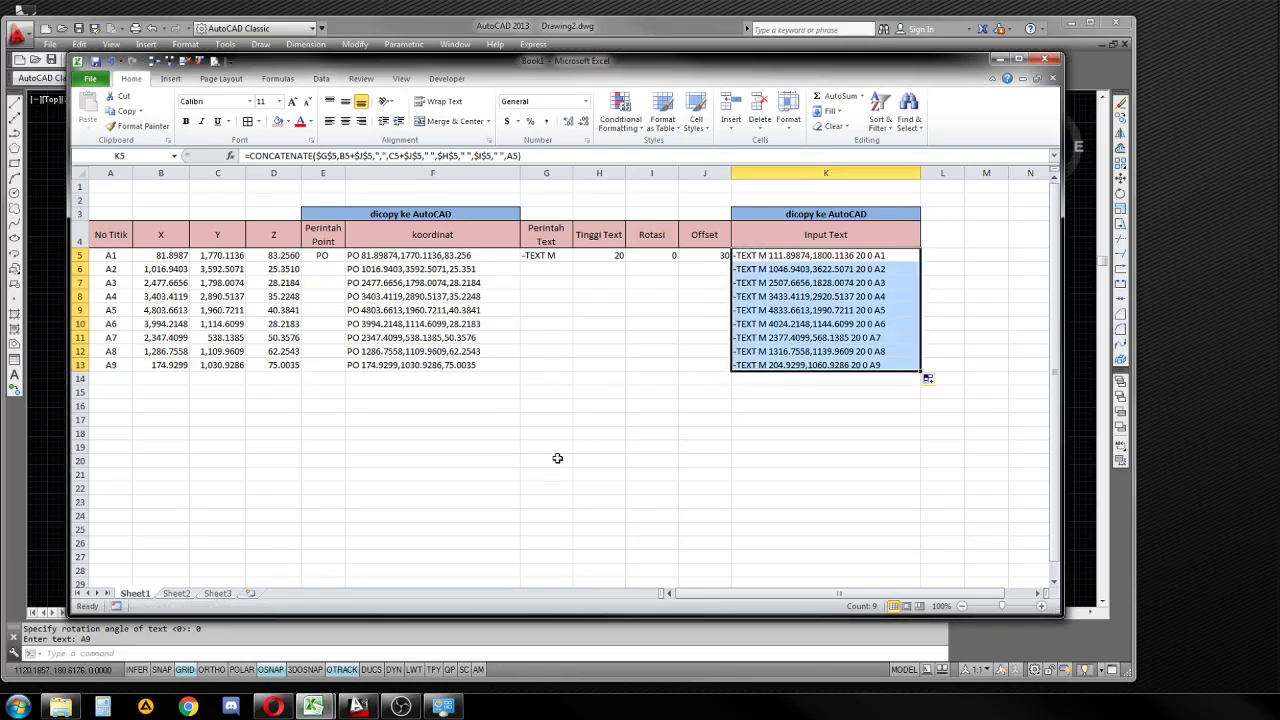
left_click(652, 376)
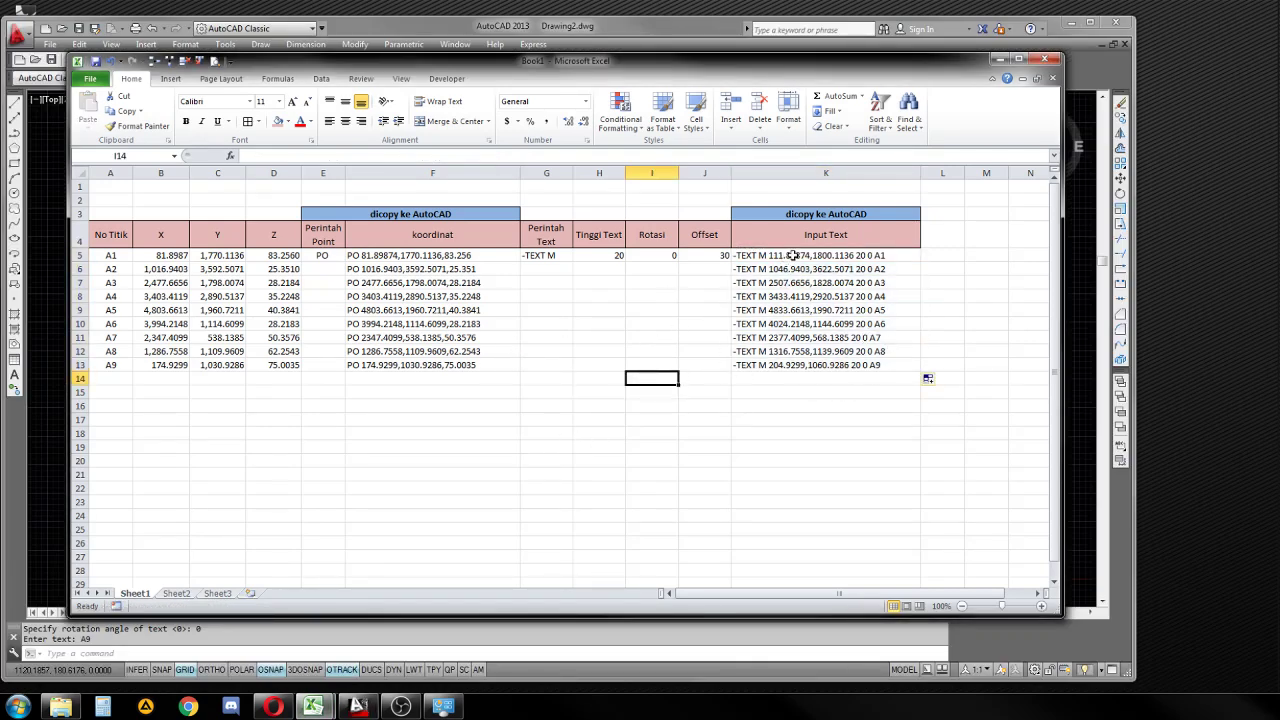
left_click_drag(272, 255, 278, 362)
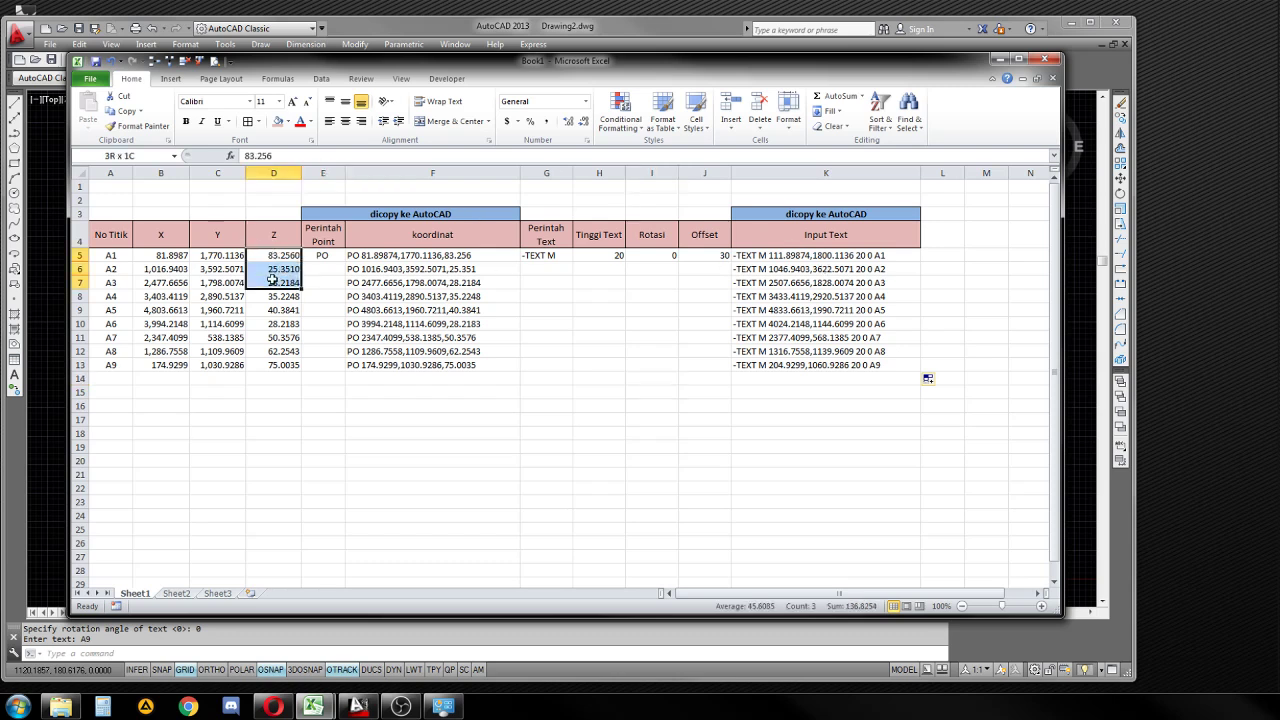
left_click(280, 256)
left_click(878, 256)
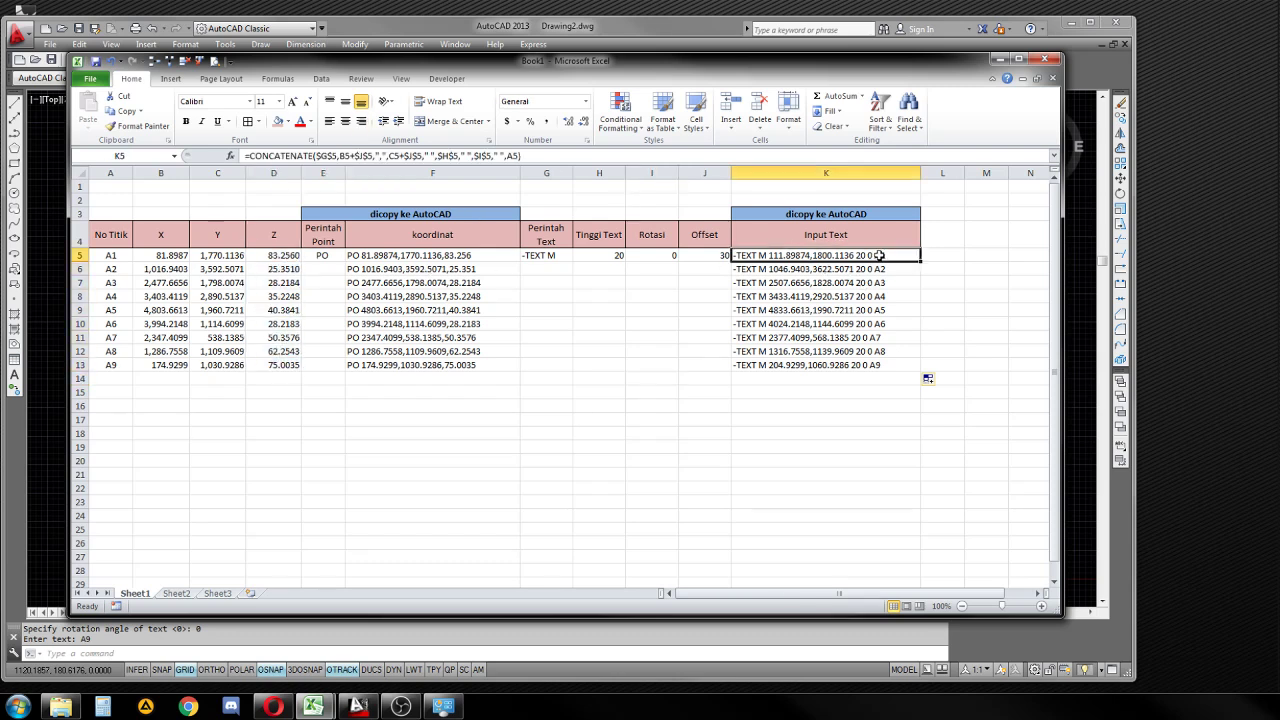
left_click(516, 158)
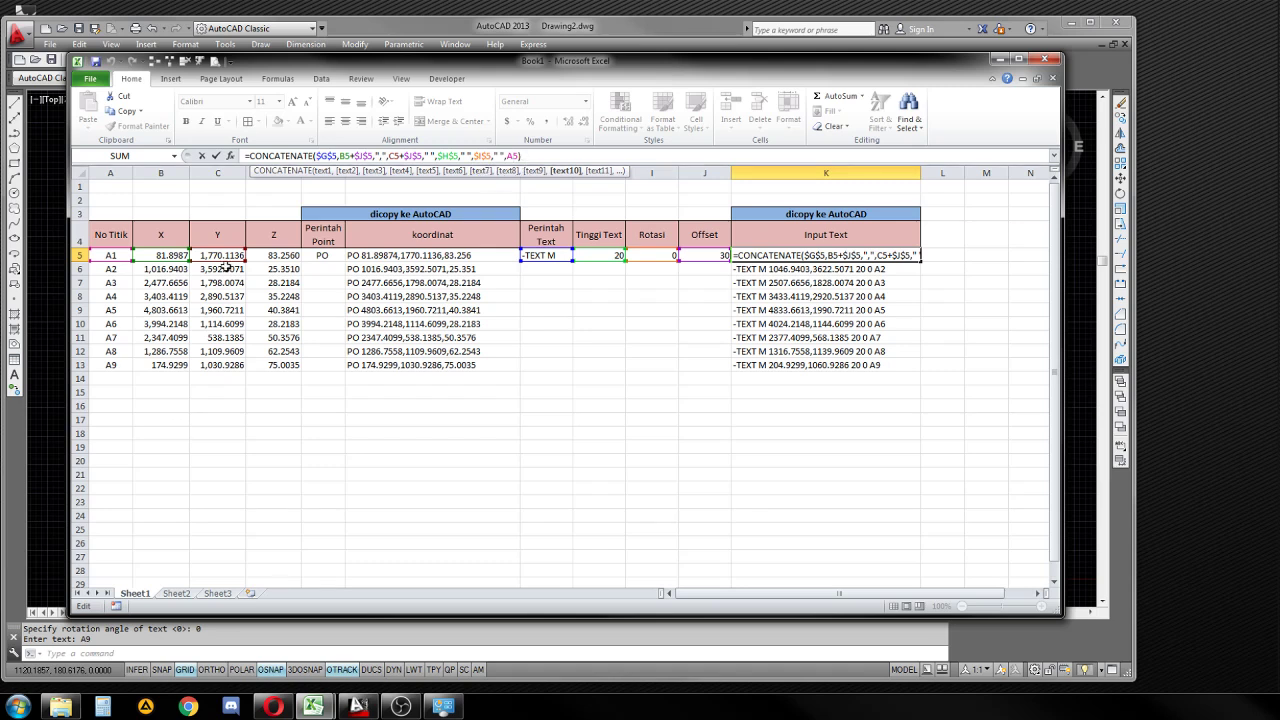
key("BackSpace")
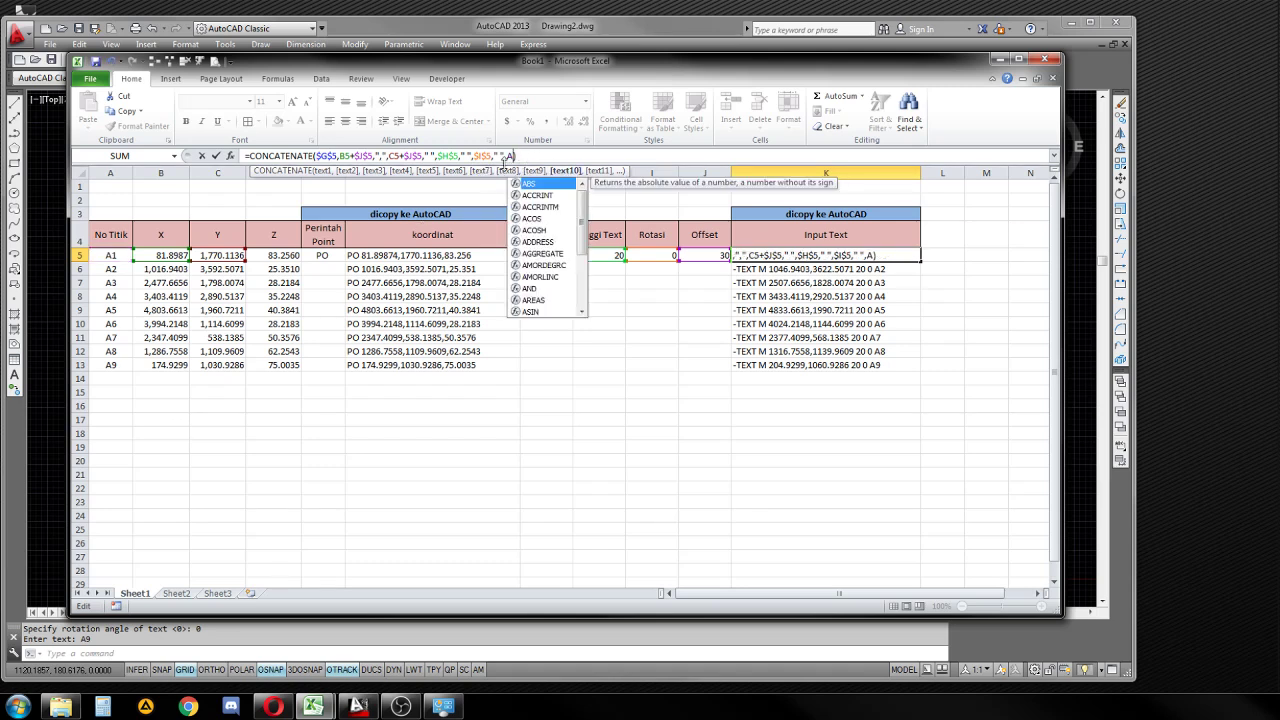
key("BackSpace")
left_click(287, 256)
key("Return")
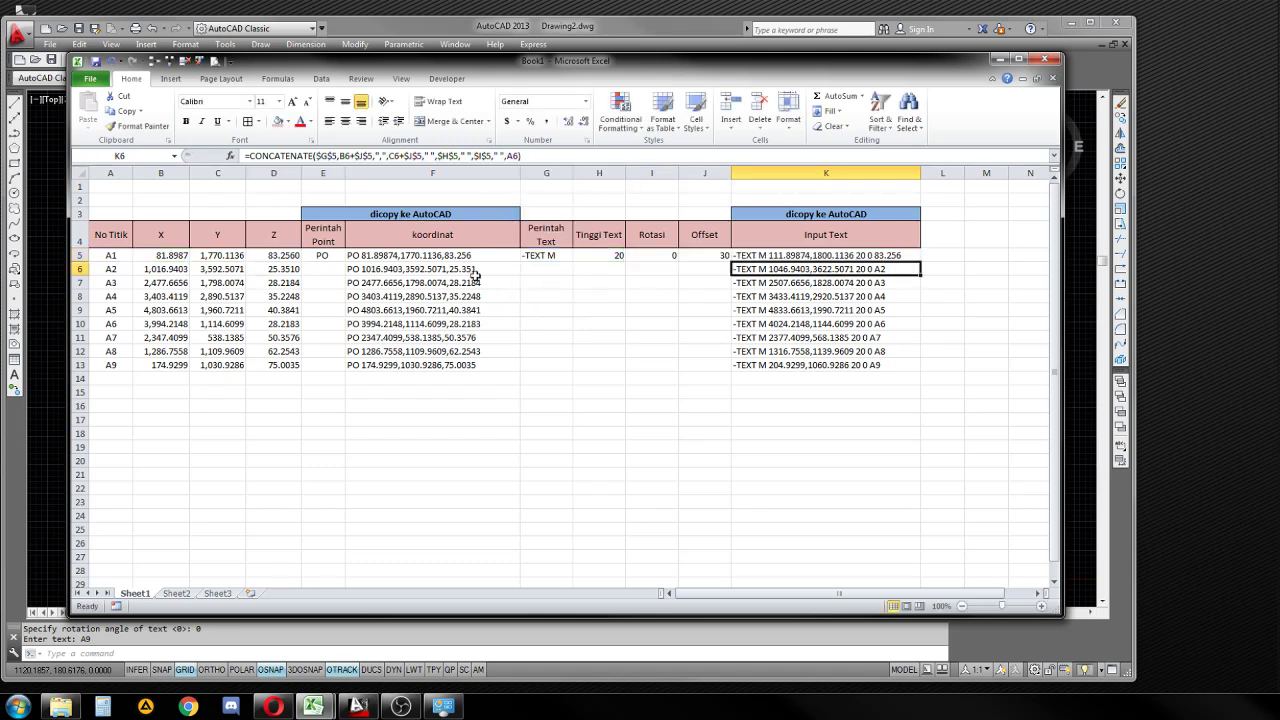
- Raise the J5 offset to 60 and copy the K5:K13 commands
left_click(717, 258)
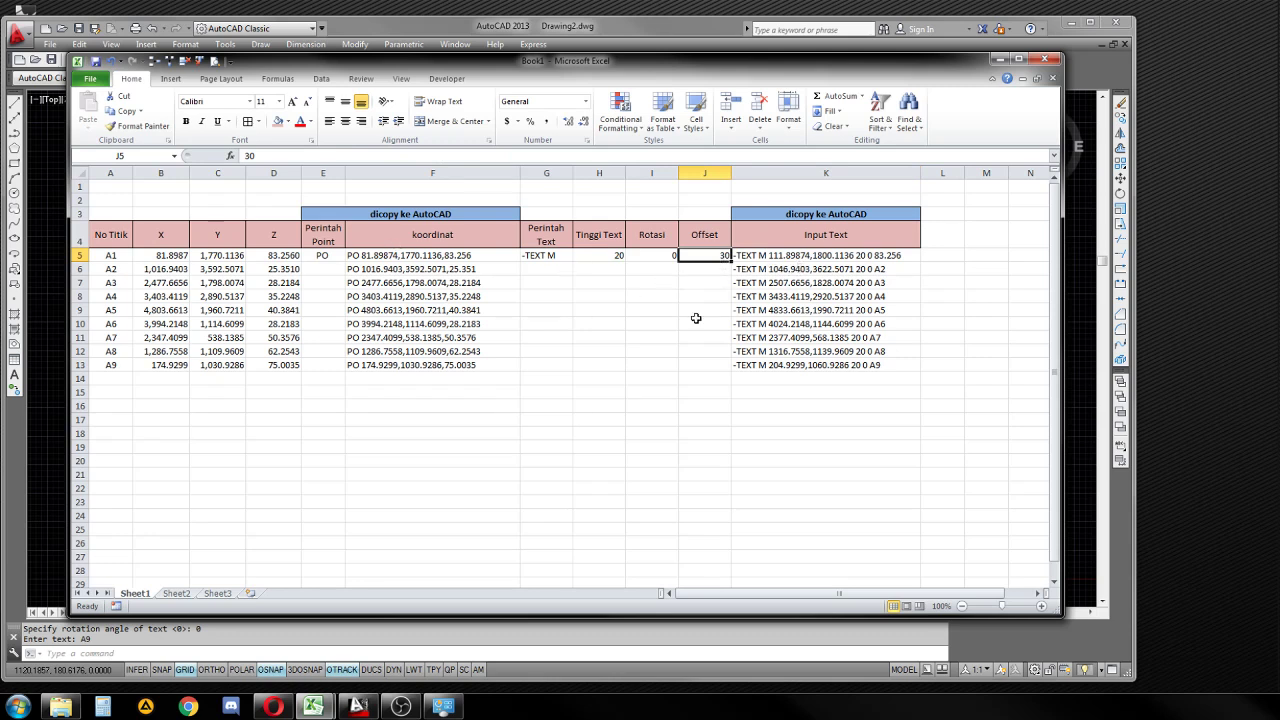
double_click(250, 156)
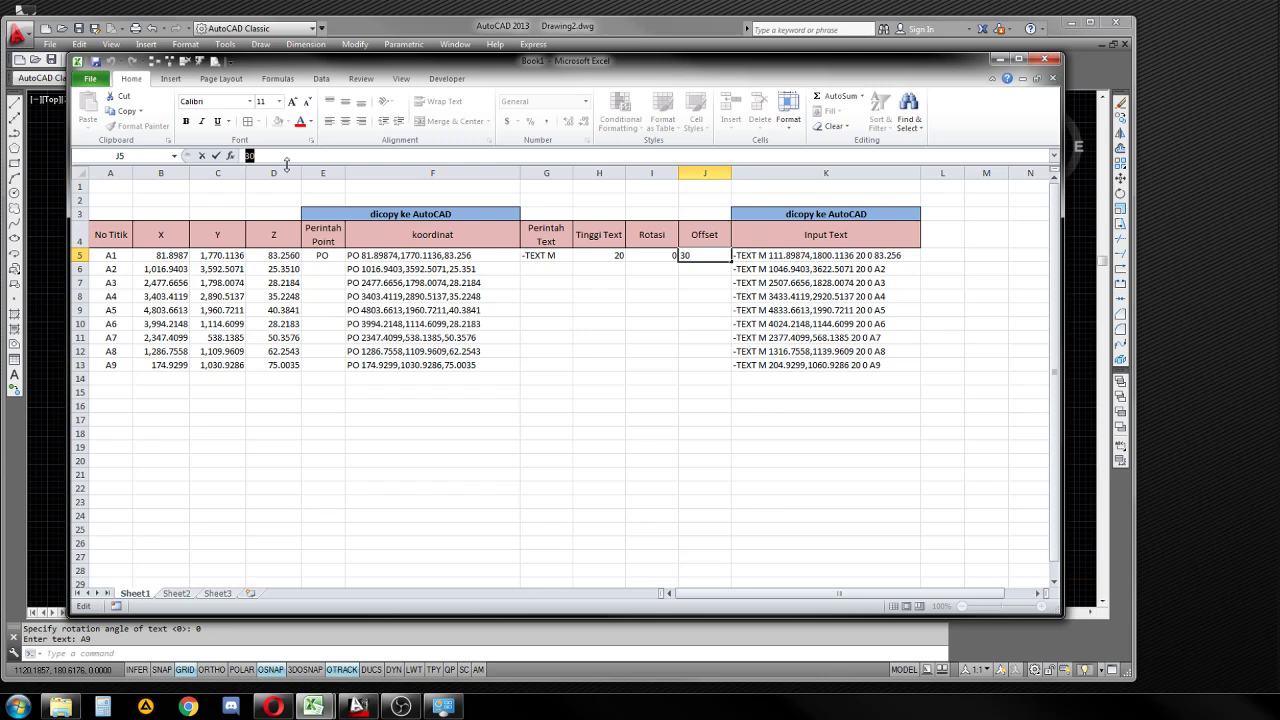
type("60")
key("Return")
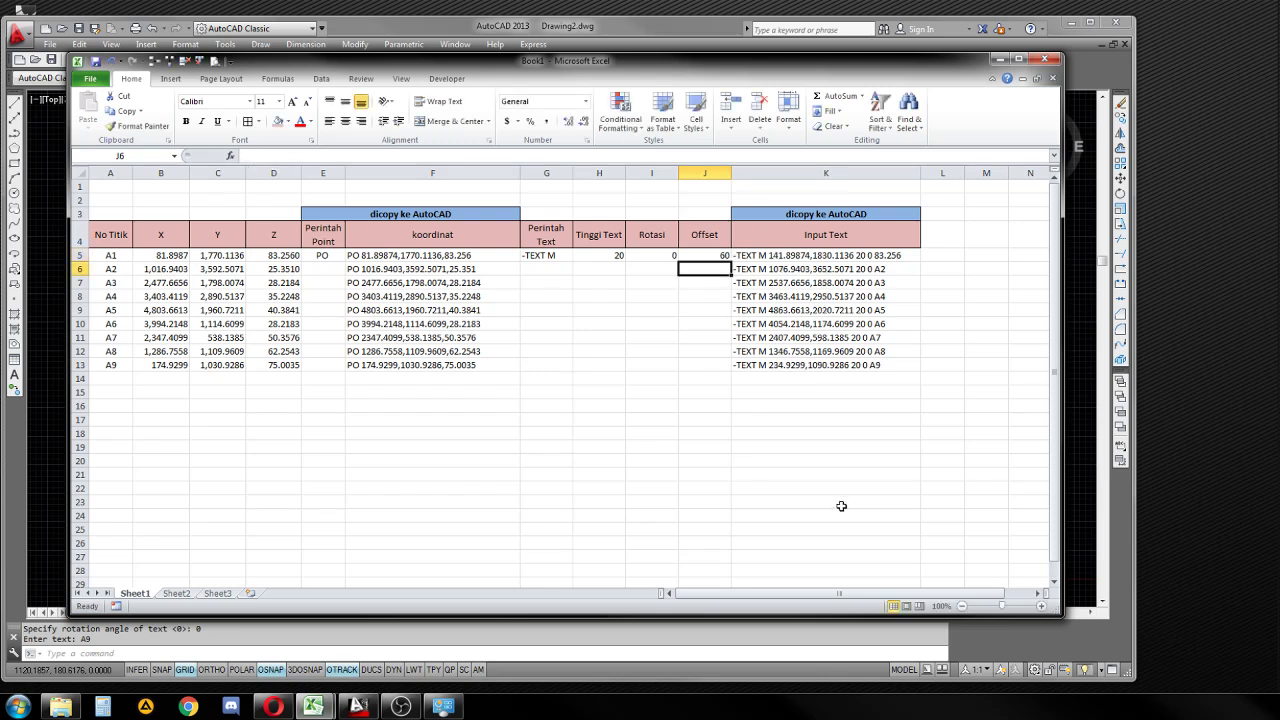
left_click_drag(770, 253, 772, 367)
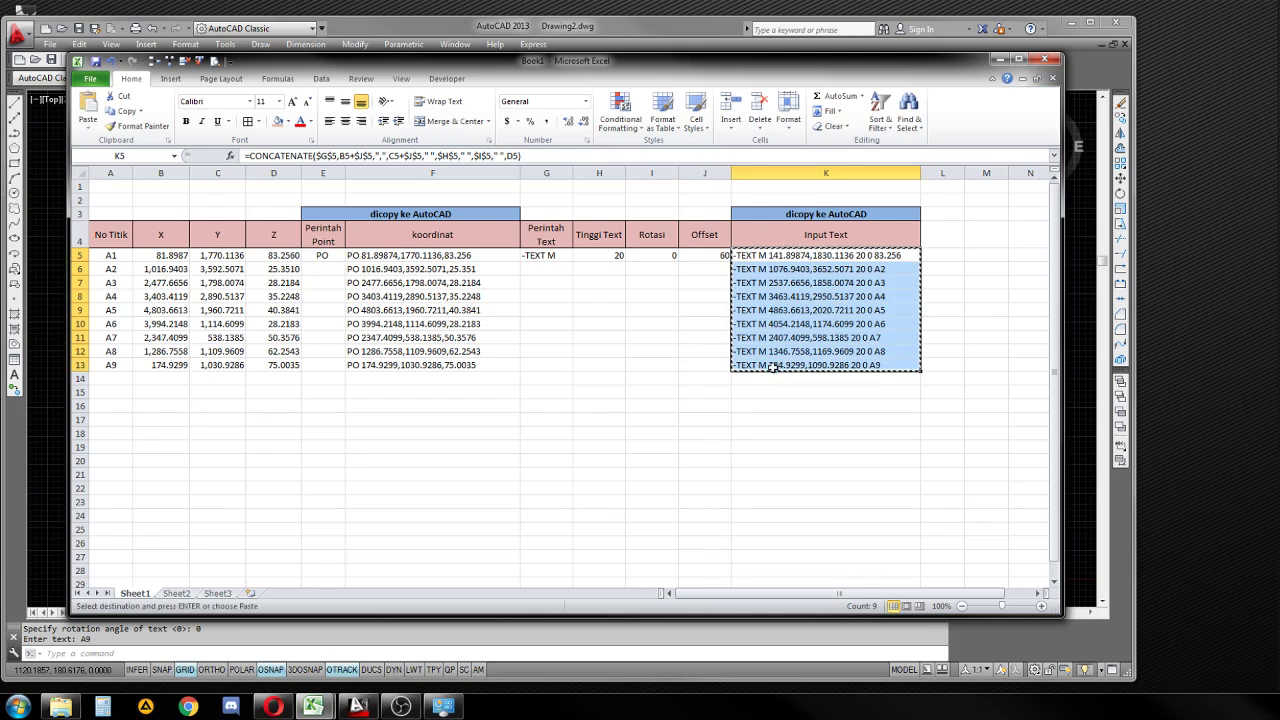
key("ctrl+c")
left_click(240, 652)
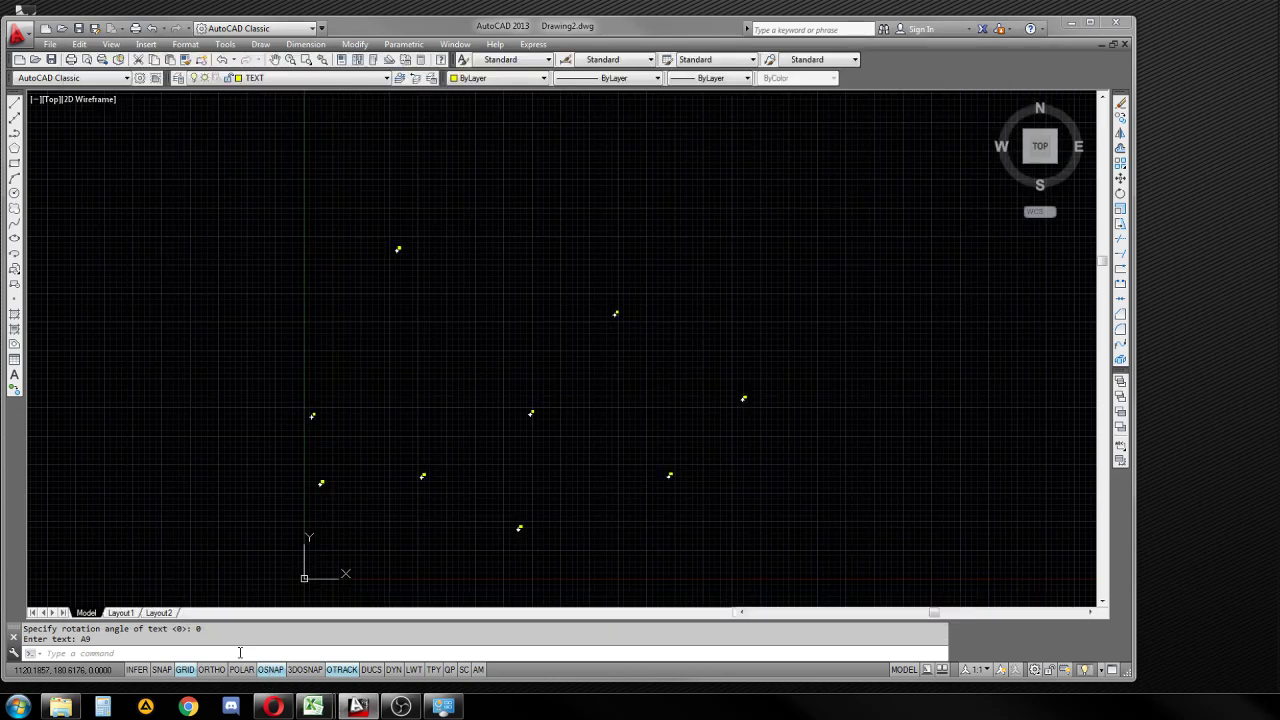
- Paste the copied -TEXT commands into AutoCAD's command line
right_click(153, 652)
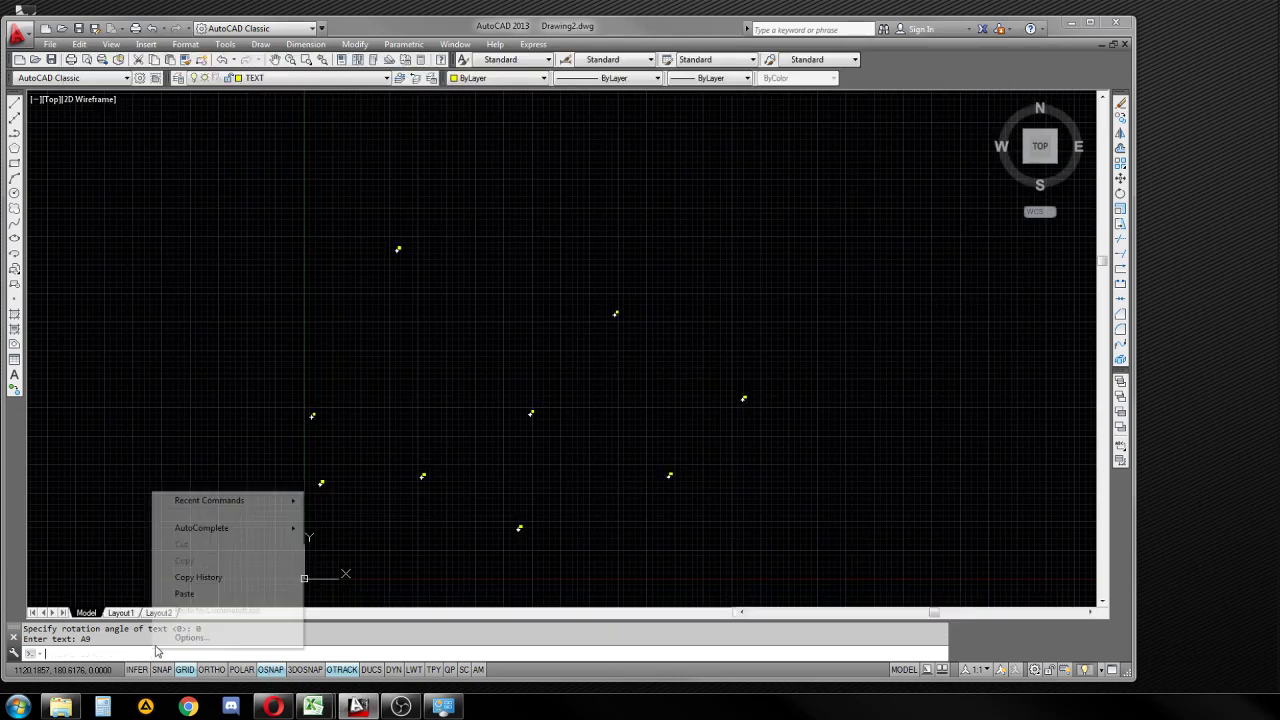
left_click(184, 594)
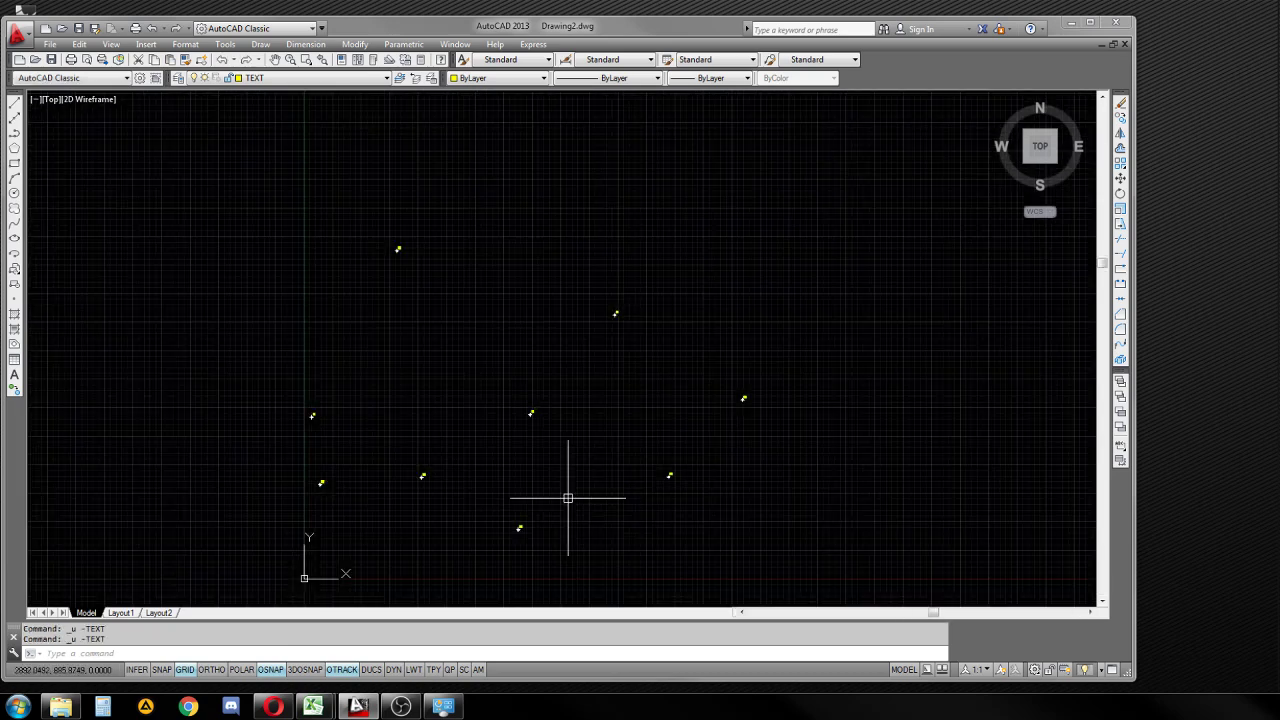
scroll(566, 500, "up", 2)
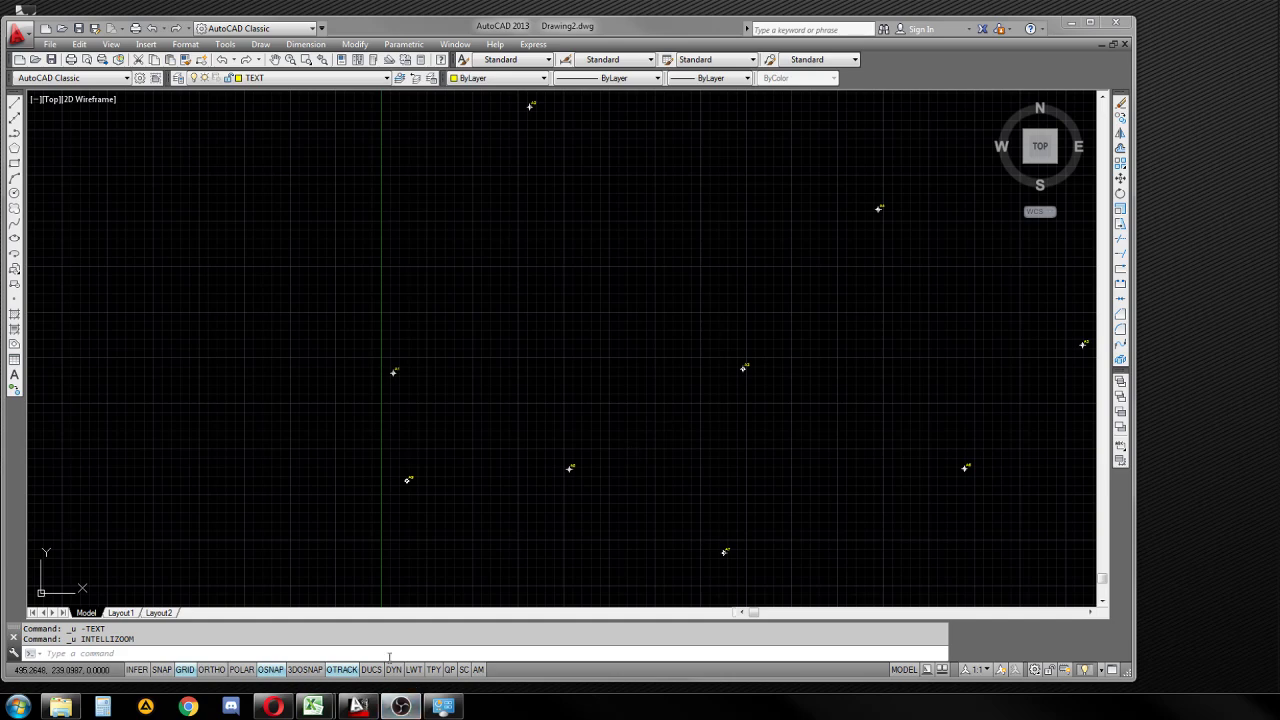
mouse_move(313, 707)
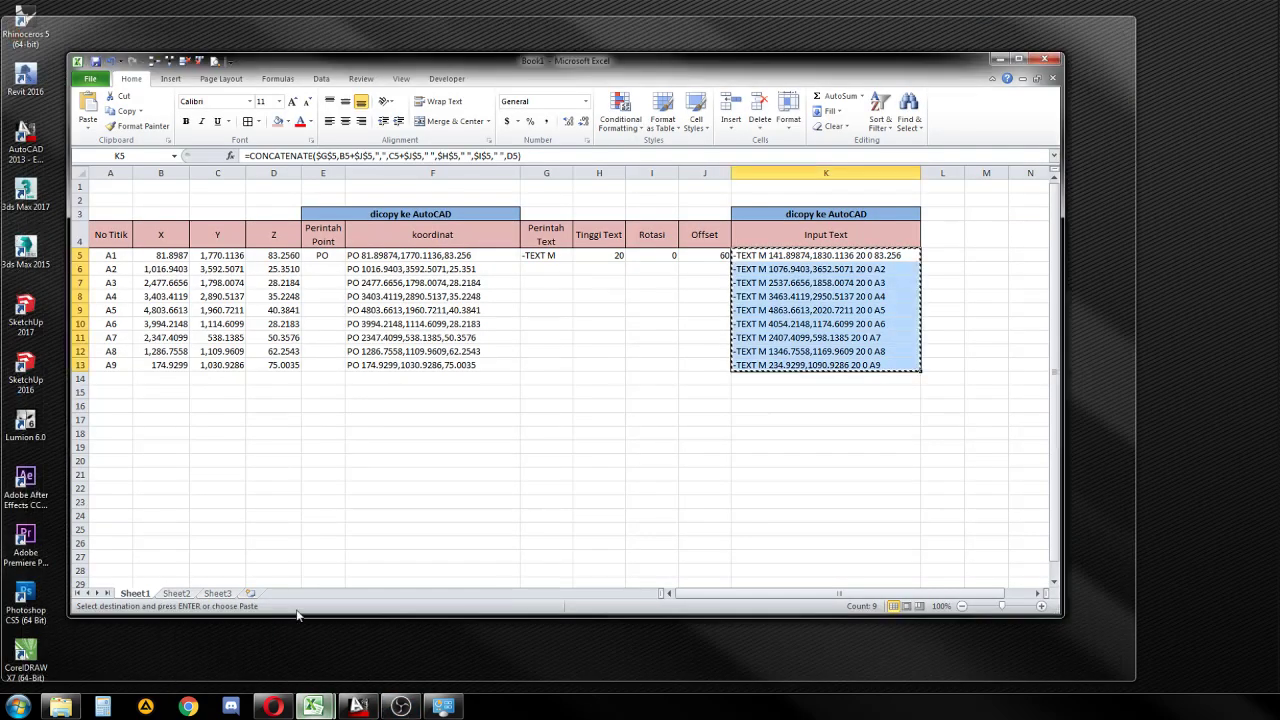
- Fill the elevation-label formula from K5 down to K13 and copy K5:K13
left_click(226, 664)
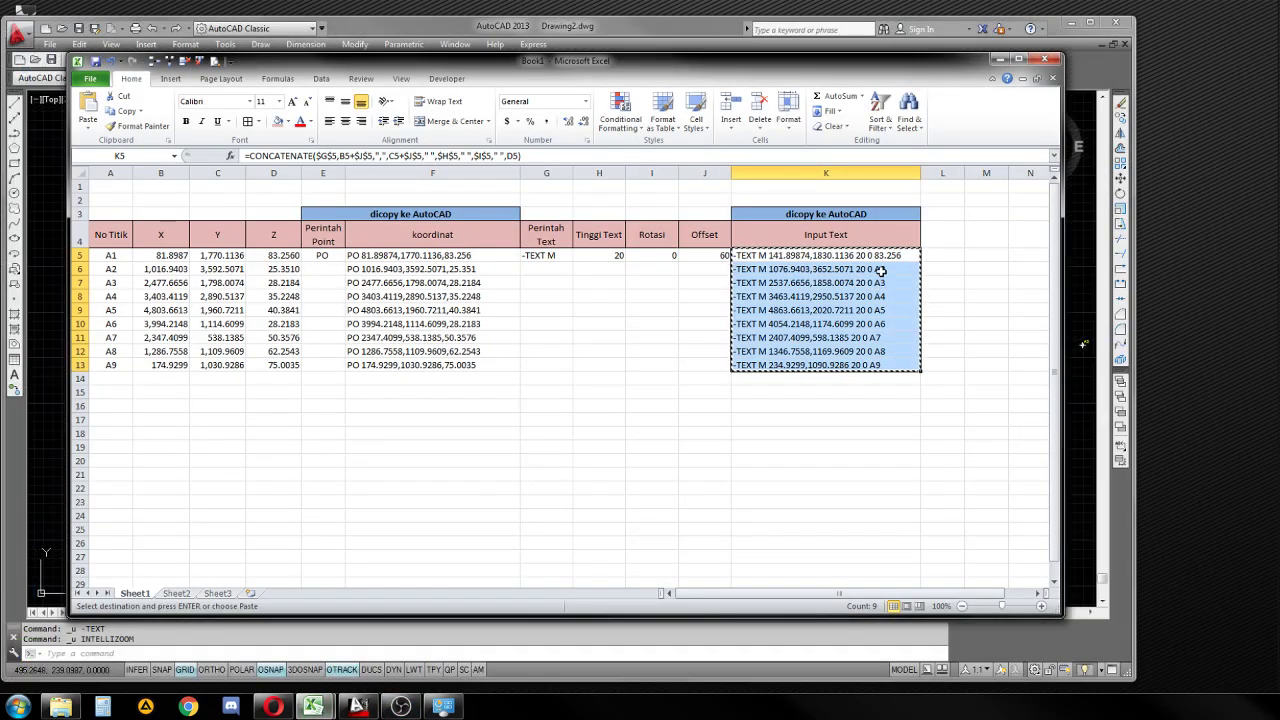
left_click(856, 257)
left_click_drag(912, 255, 919, 370)
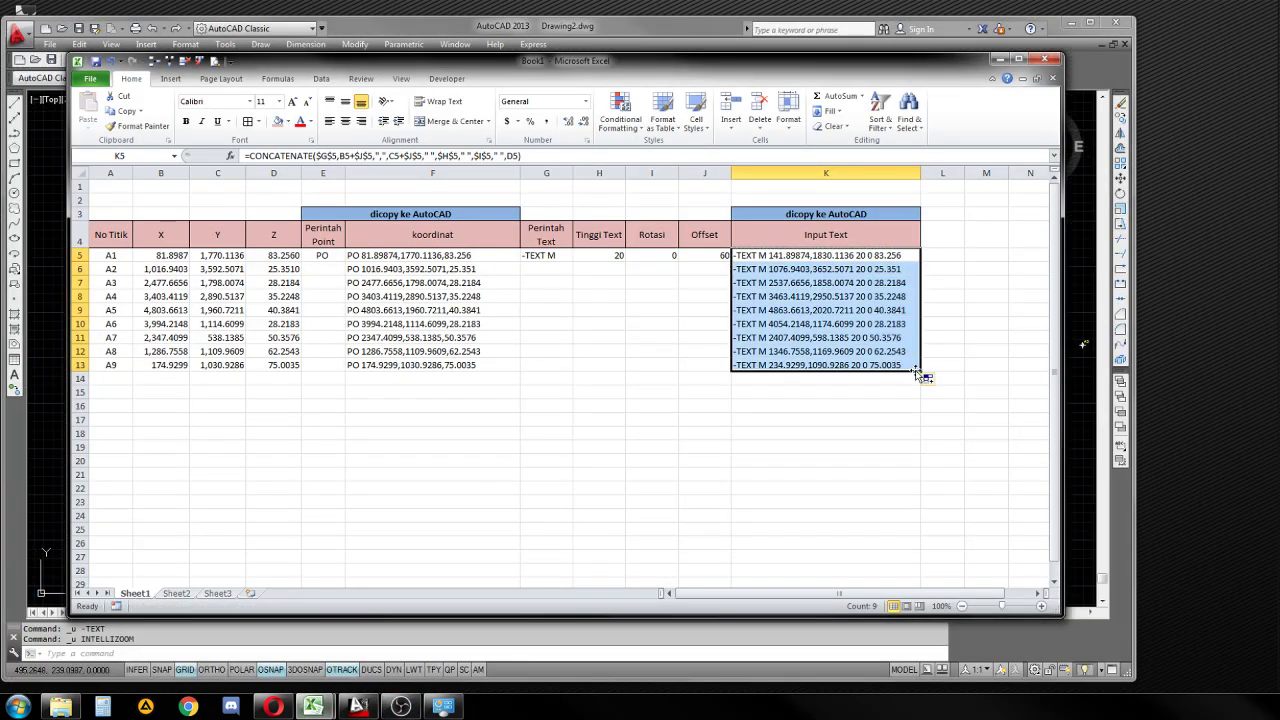
left_click_drag(888, 257, 877, 365)
key("ctrl+c")
- Paste the copied -TEXT commands into AutoCAD to place elevation labels above each point name
left_click(278, 654)
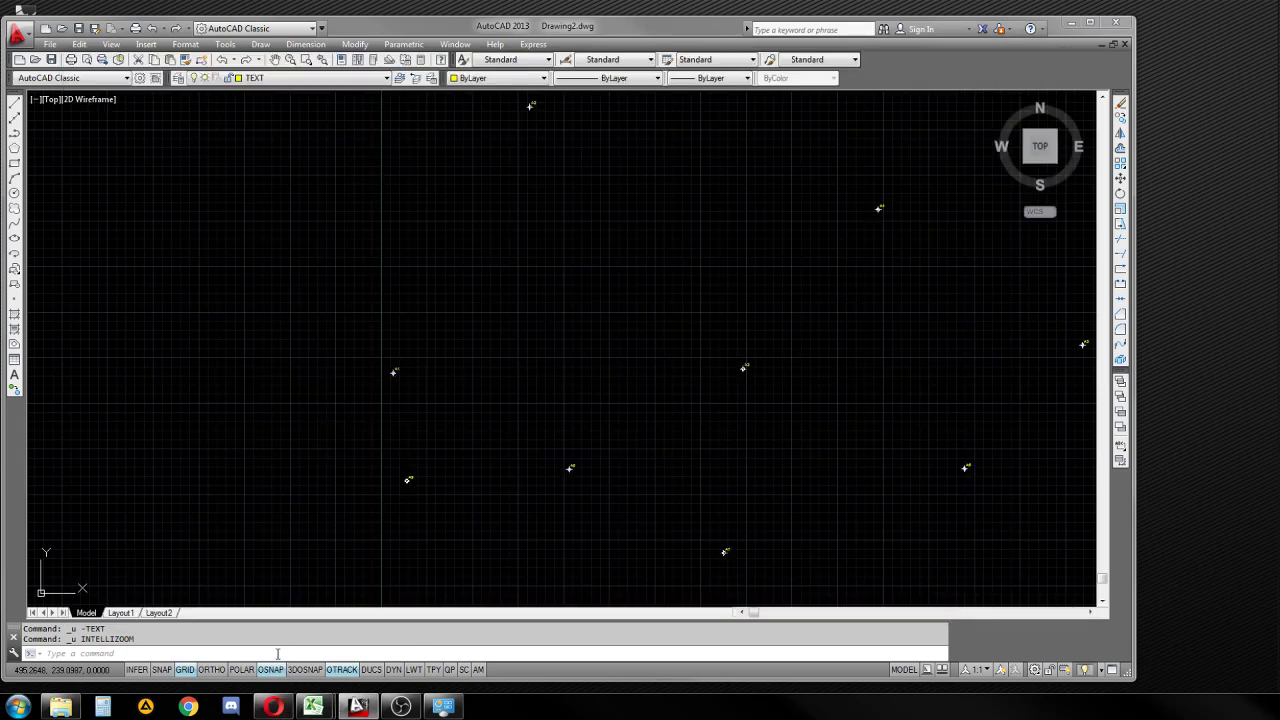
key("ctrl+v")
scroll(689, 380, "up", 5)
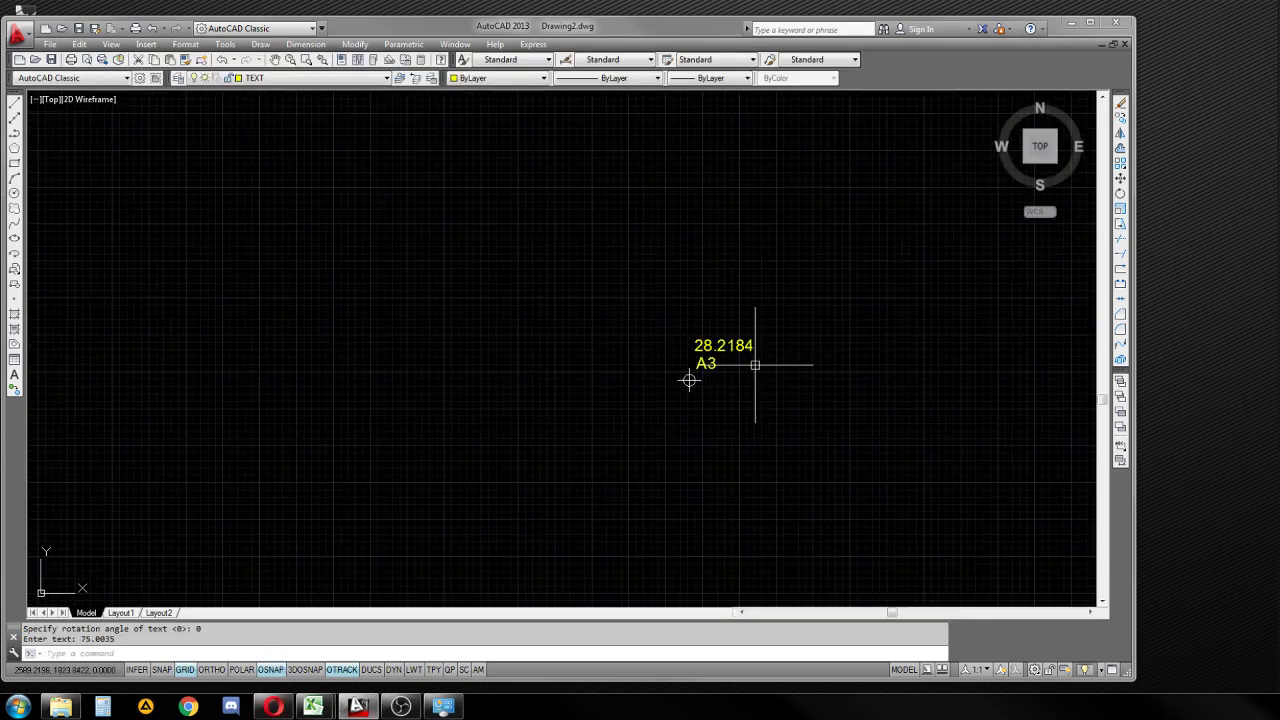
scroll(562, 491, "up", 3)
scroll(586, 320, "down", 8)
- Zoom and pan around the survey points to check labels such as 50.3576 at A7
left_click(571, 320)
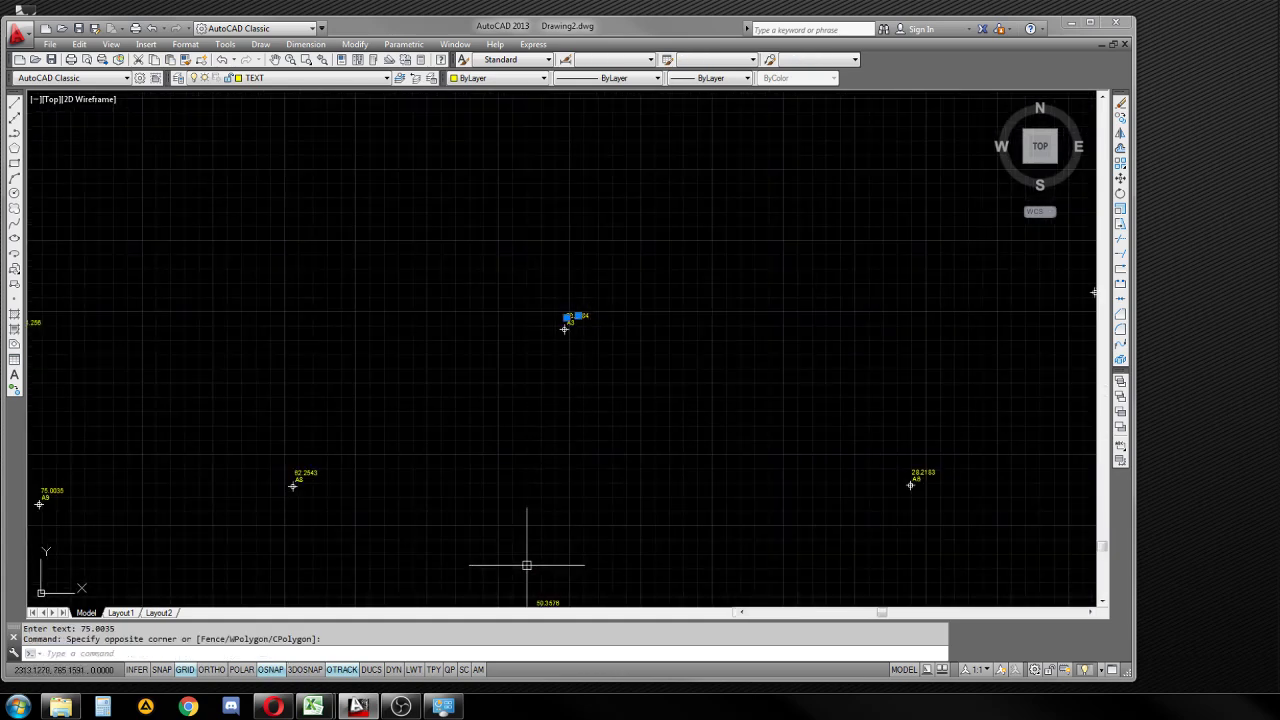
key("Escape")
scroll(652, 475, "up", 5)
left_click(642, 466)
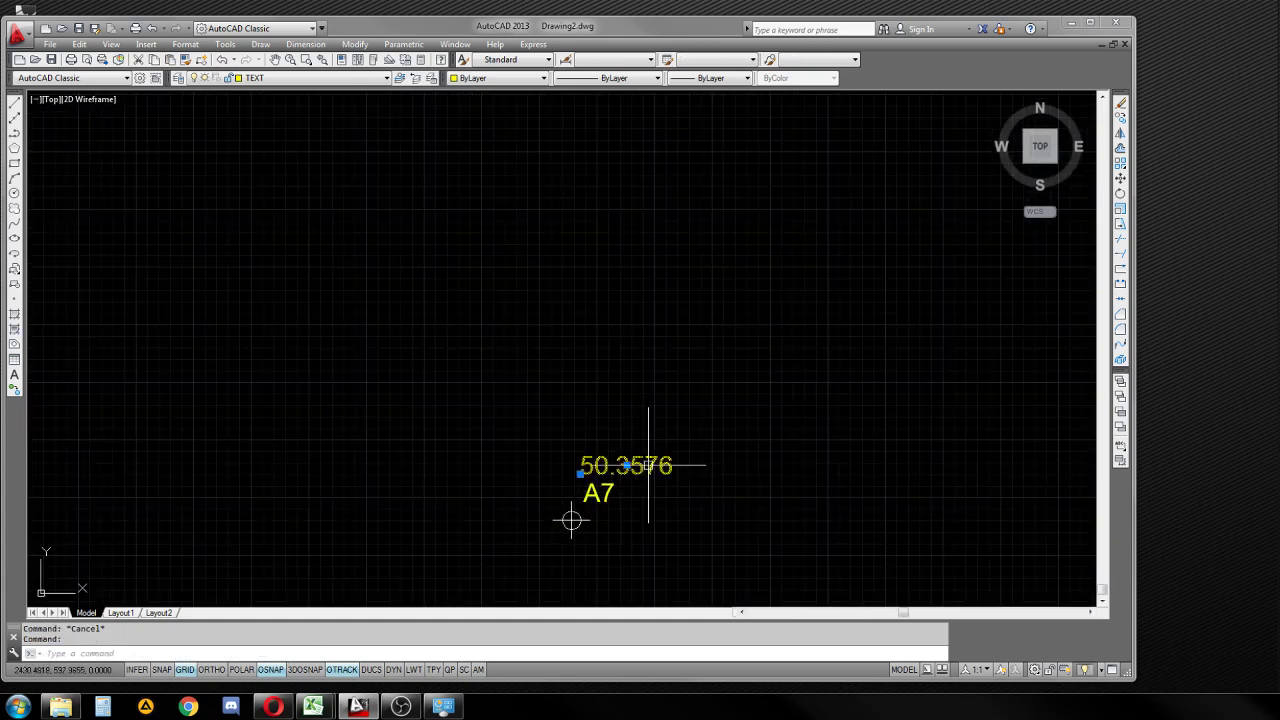
key("Escape")
scroll(564, 443, "up", 3)
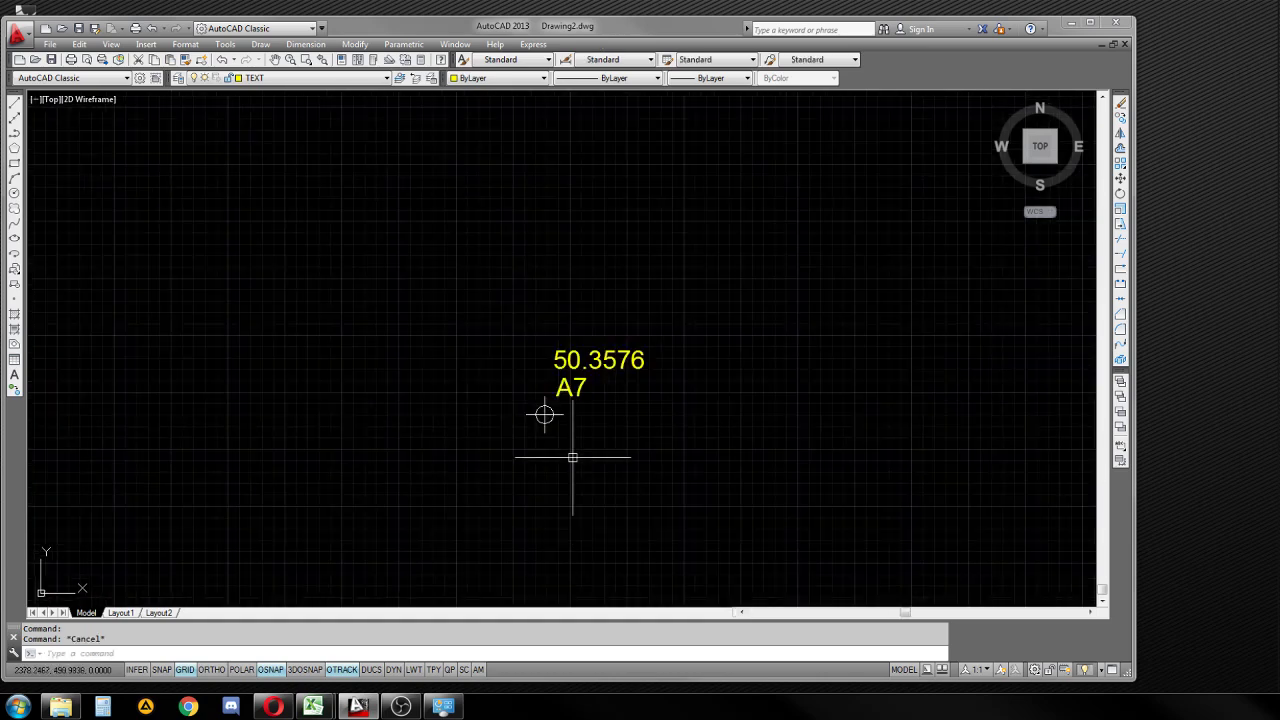
key("Escape")
scroll(523, 457, "down", 5)
scroll(541, 404, "down", 3)
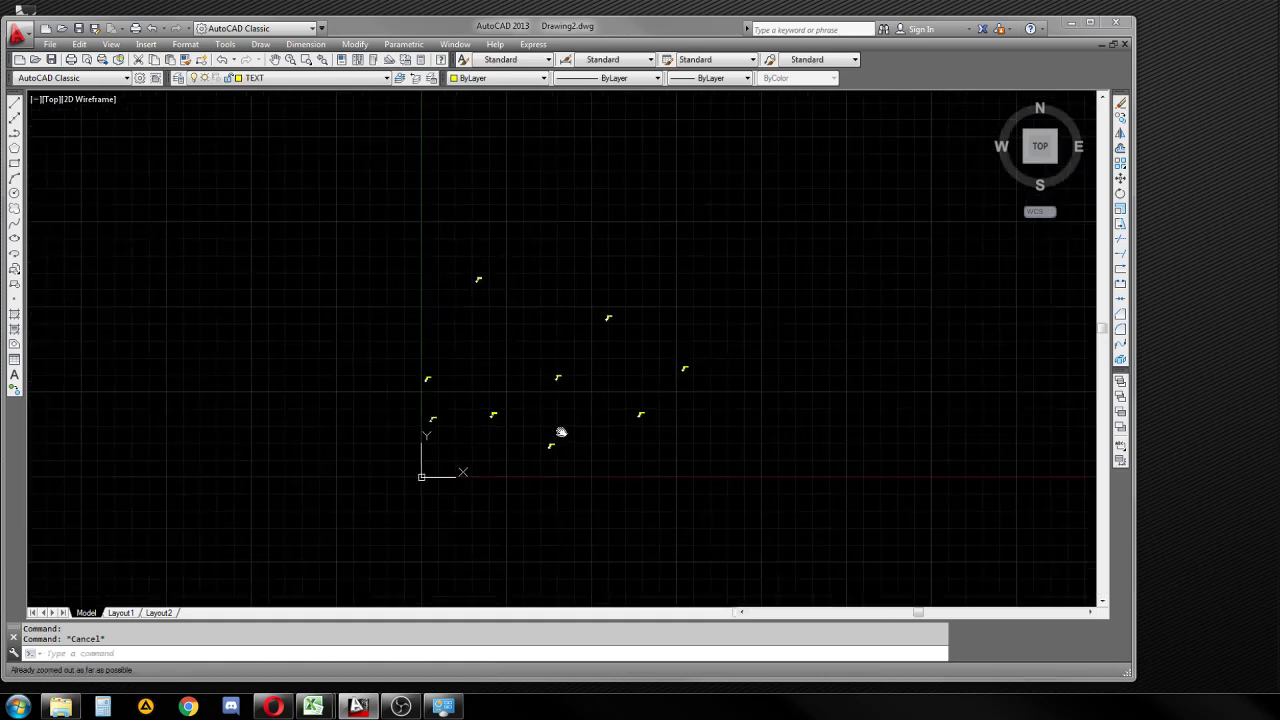
scroll(563, 431, "up", 3)
left_click_drag(563, 431, 602, 472)
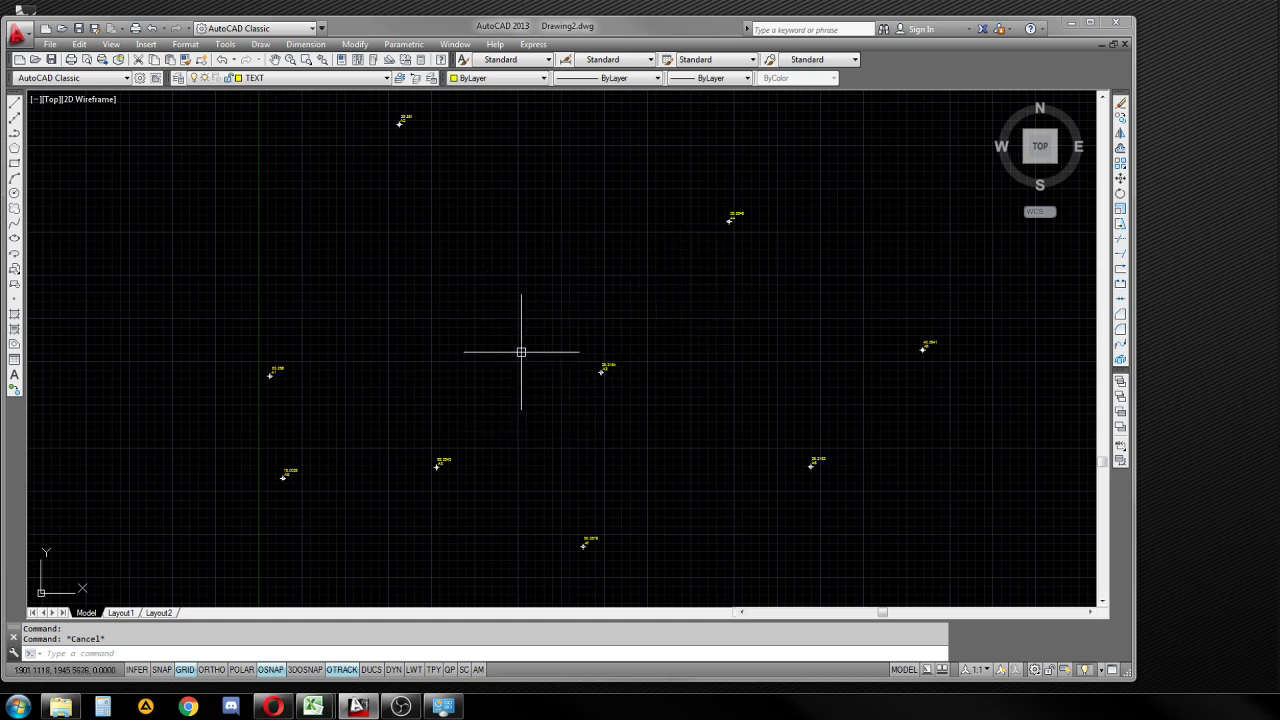
- Minimise AutoCAD 2013 and then the Excel workbook, leaving the Windows desktop visible
left_click(1072, 22)
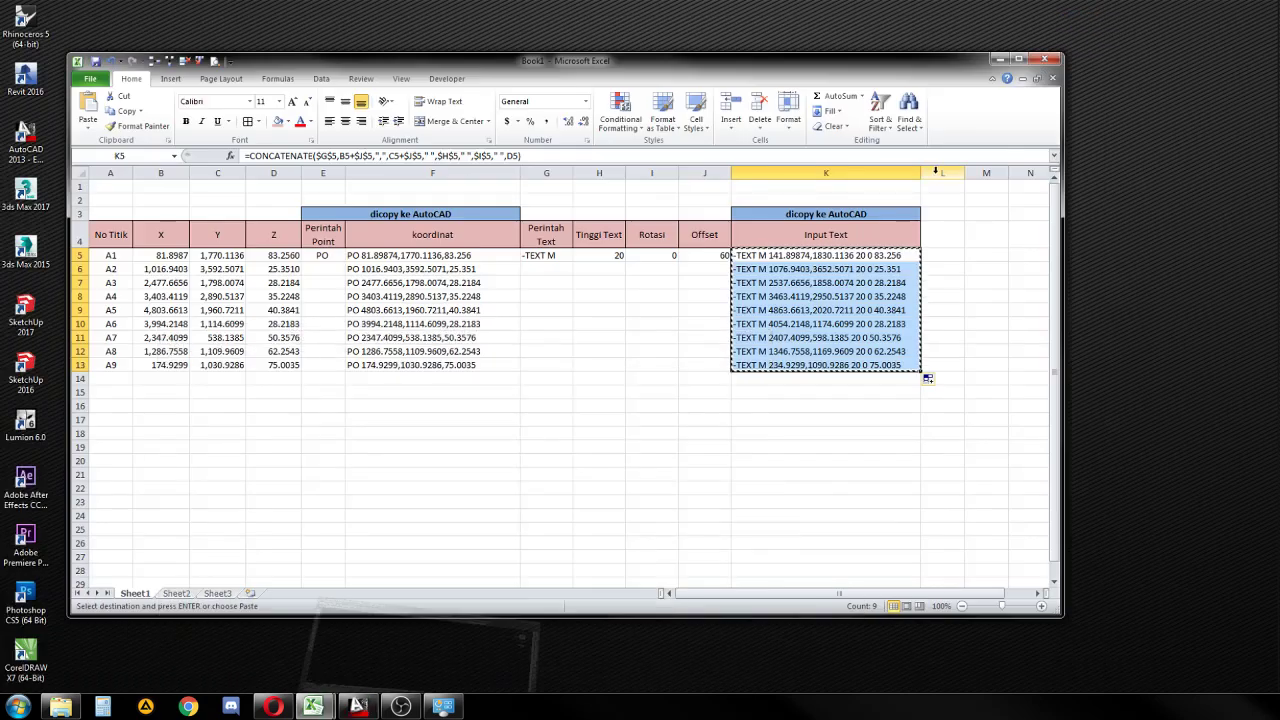
left_click(999, 59)
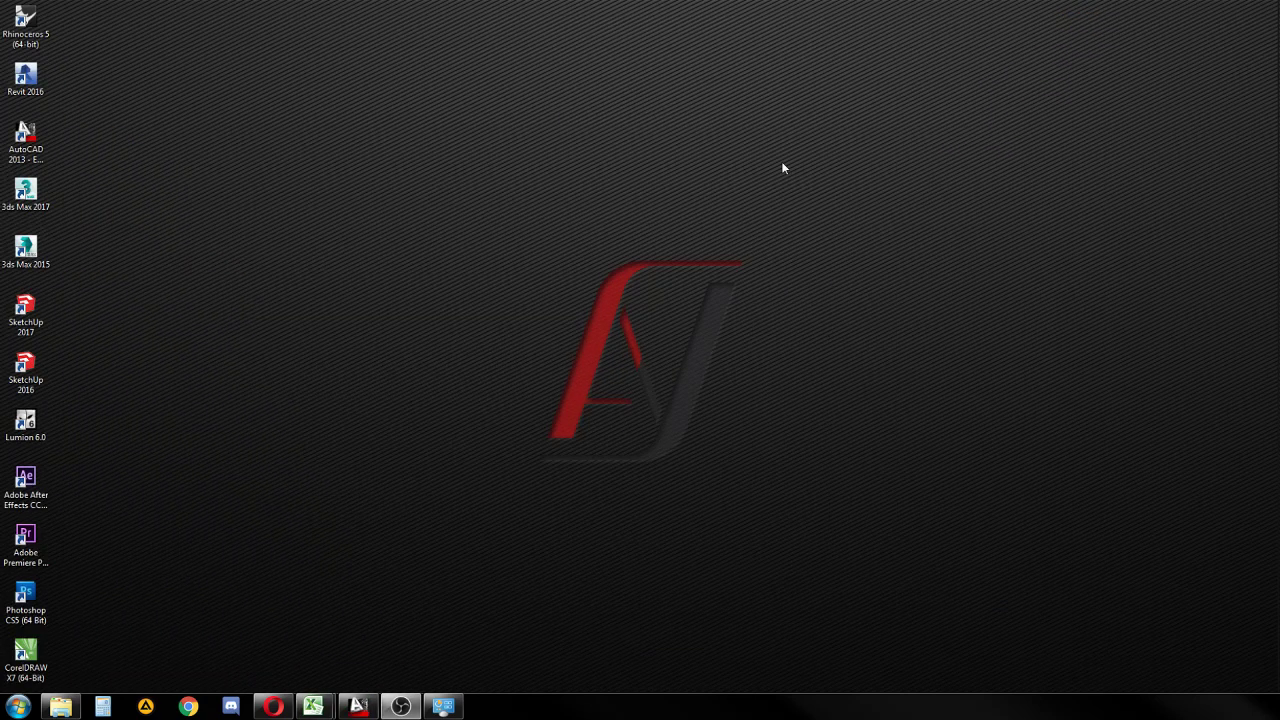